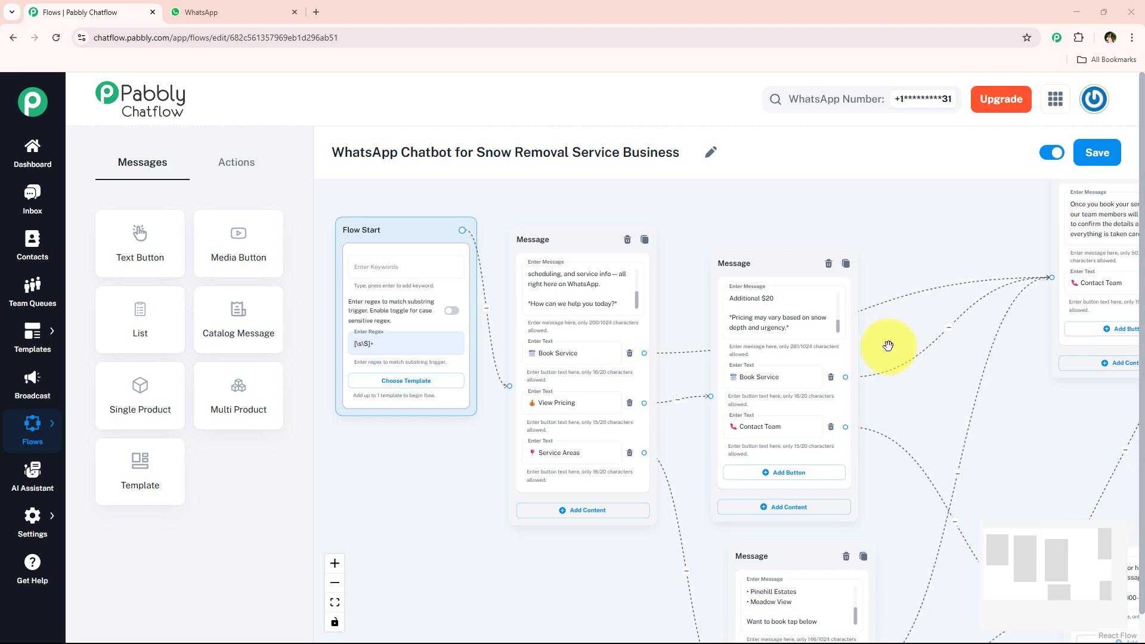
Move the pricing message block slightly up and to the right in the snow removal chatbot flow
scroll(886, 342, down, 3)
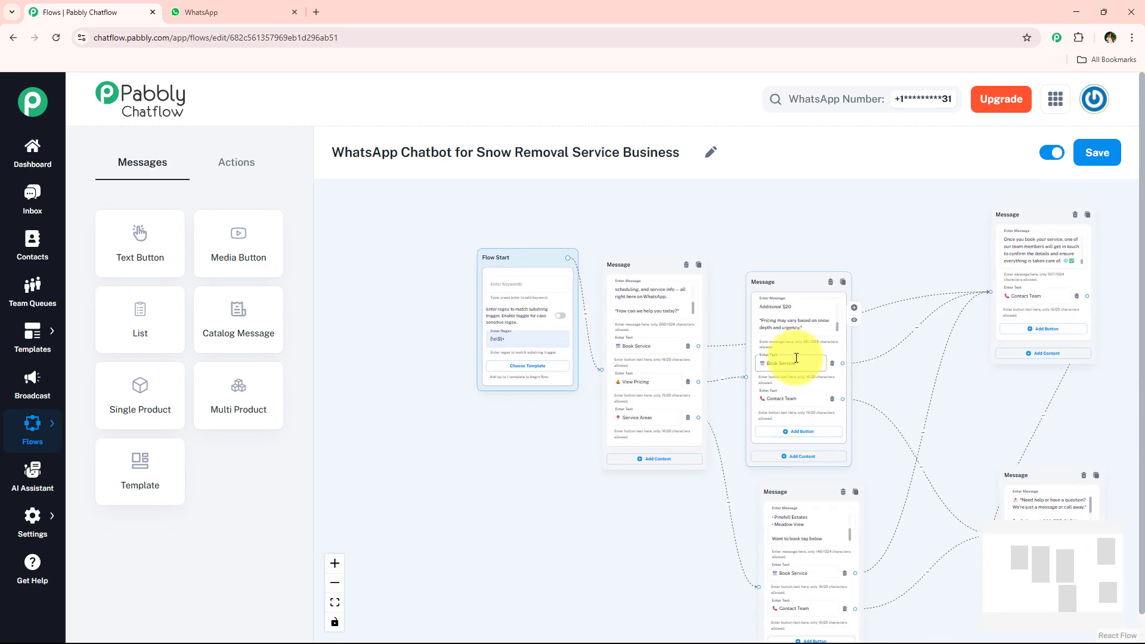
drag(790, 281, 816, 267)
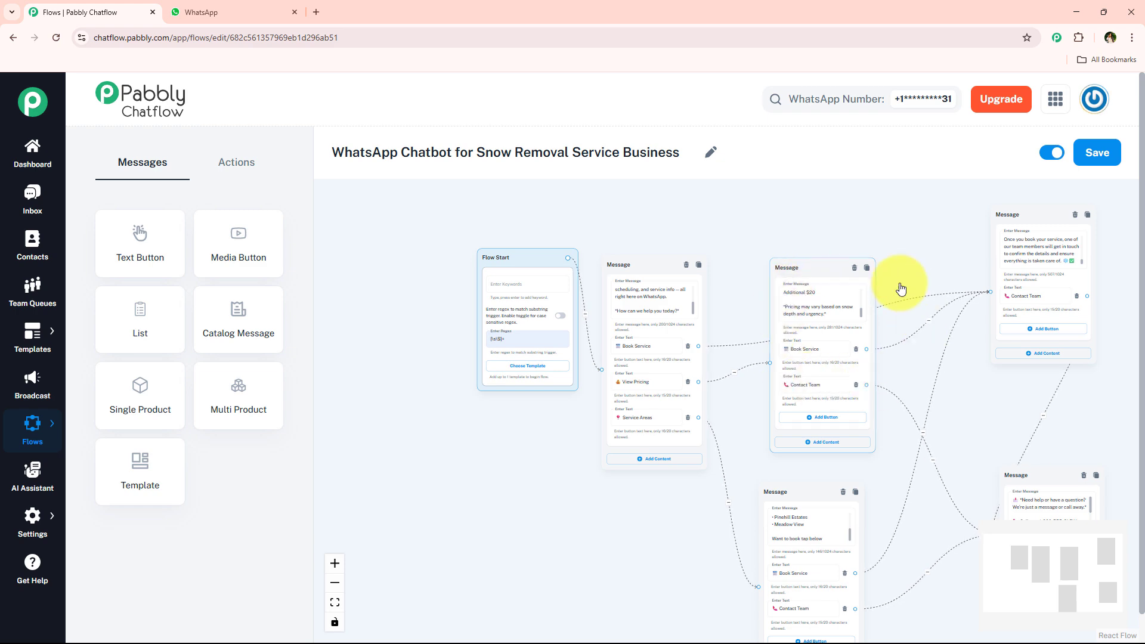
scroll(432, 397, up, 3)
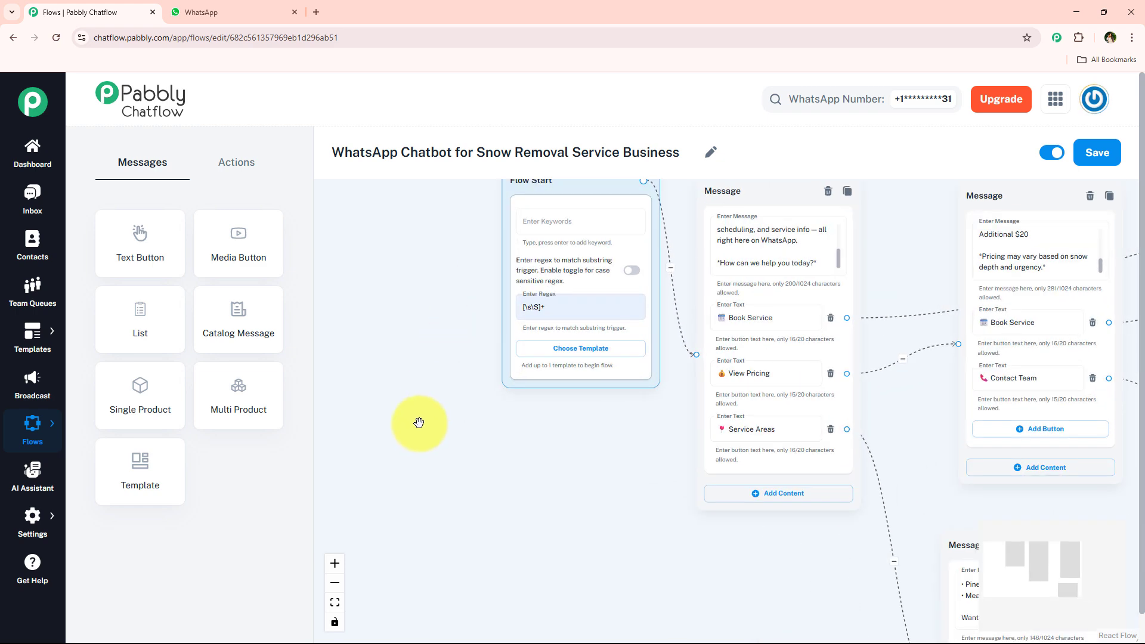
drag(419, 420, 386, 470)
Switch to WhatsApp and send "Hey, I want to remove snow" to the Pabbly ChatFlow chat
click(265, 8)
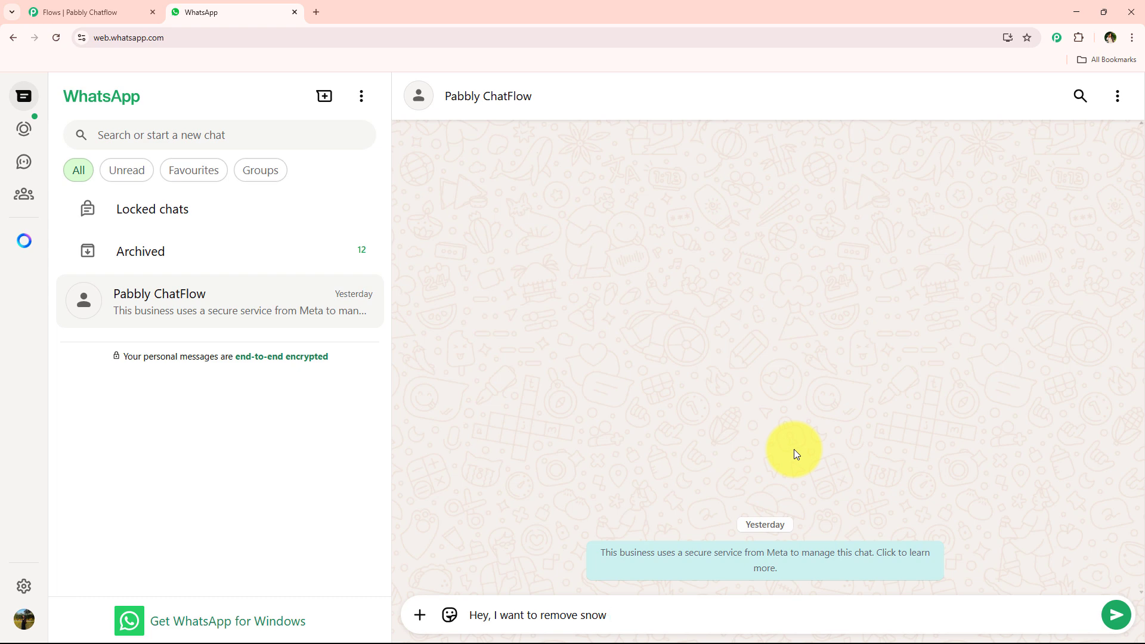
key(Return)
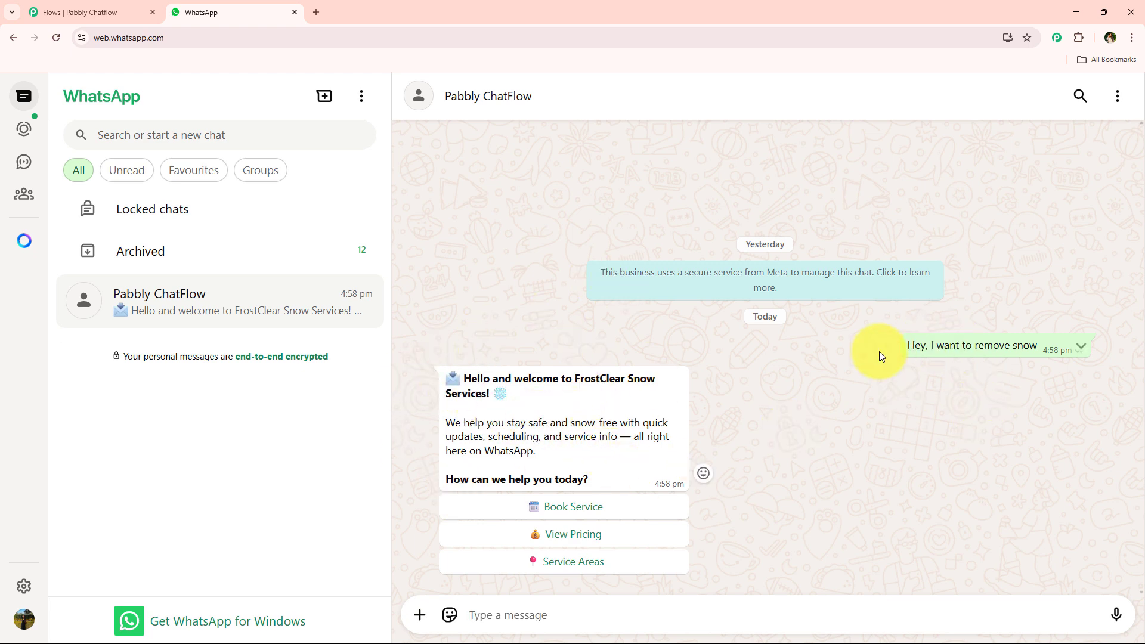
click(92, 12)
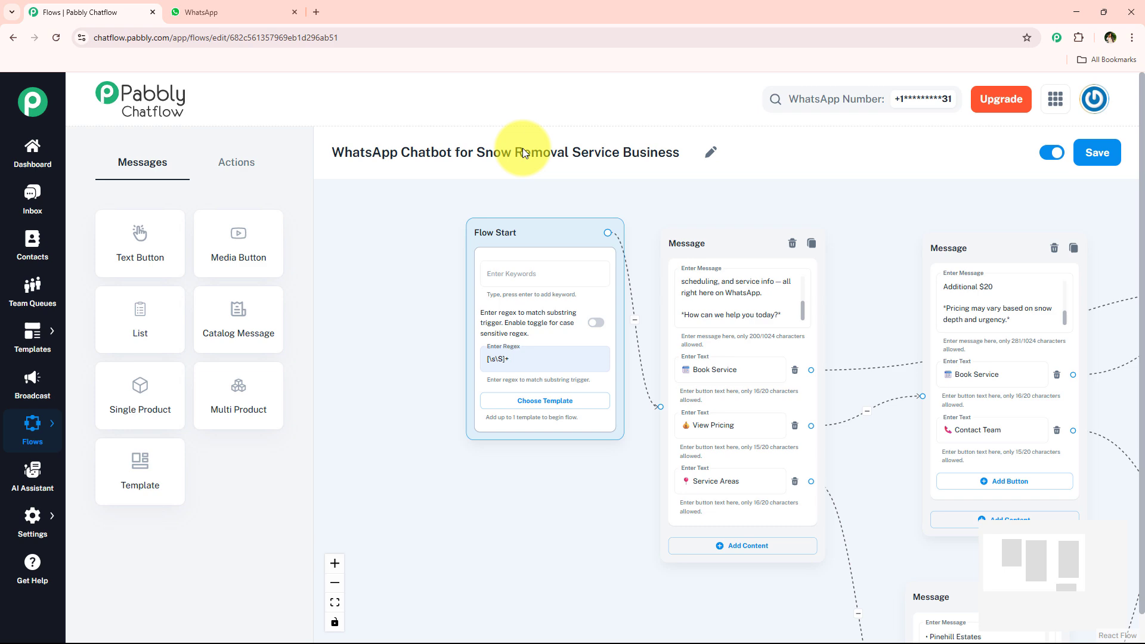
click(216, 12)
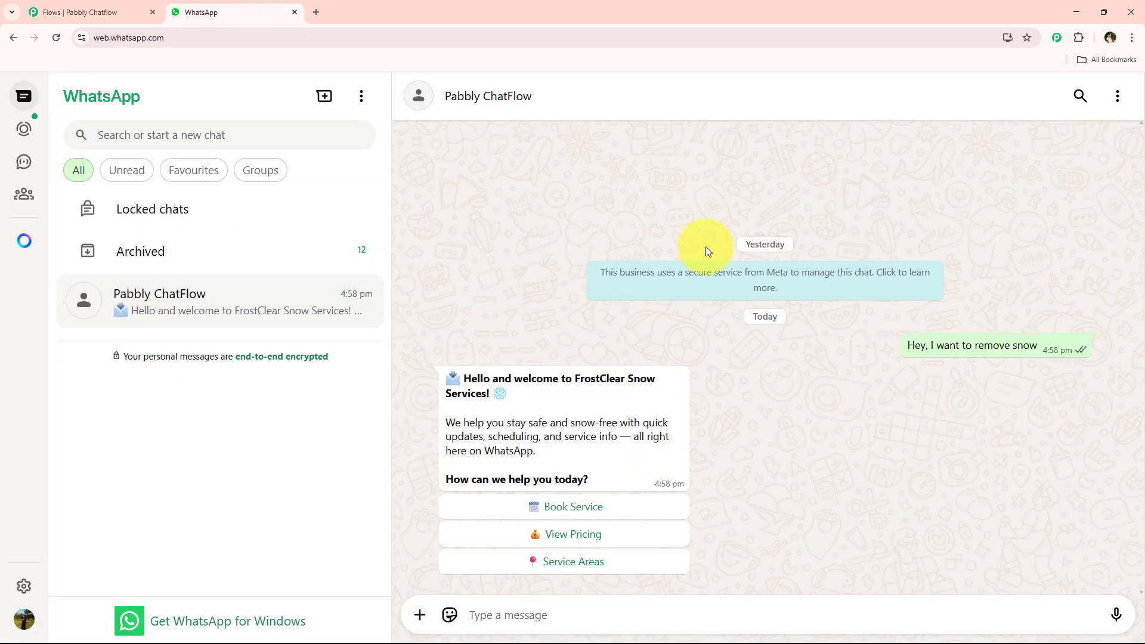
Test the welcome message's quick replies by choosing Book Service, View Pricing and Service Areas in turn
click(599, 512)
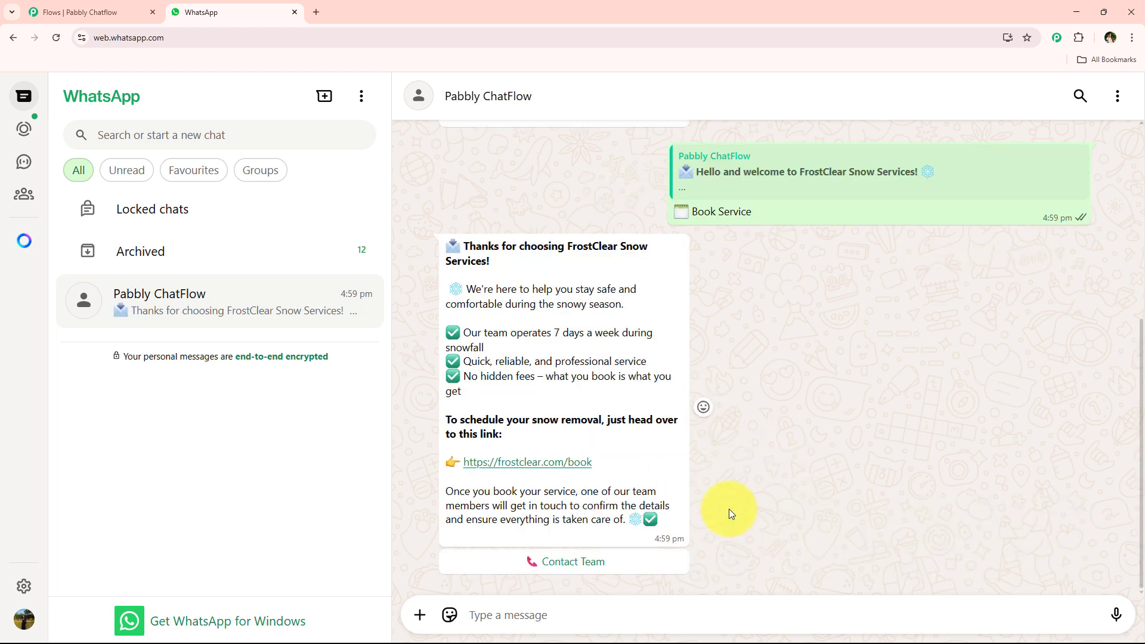
scroll(560, 467, up, 4)
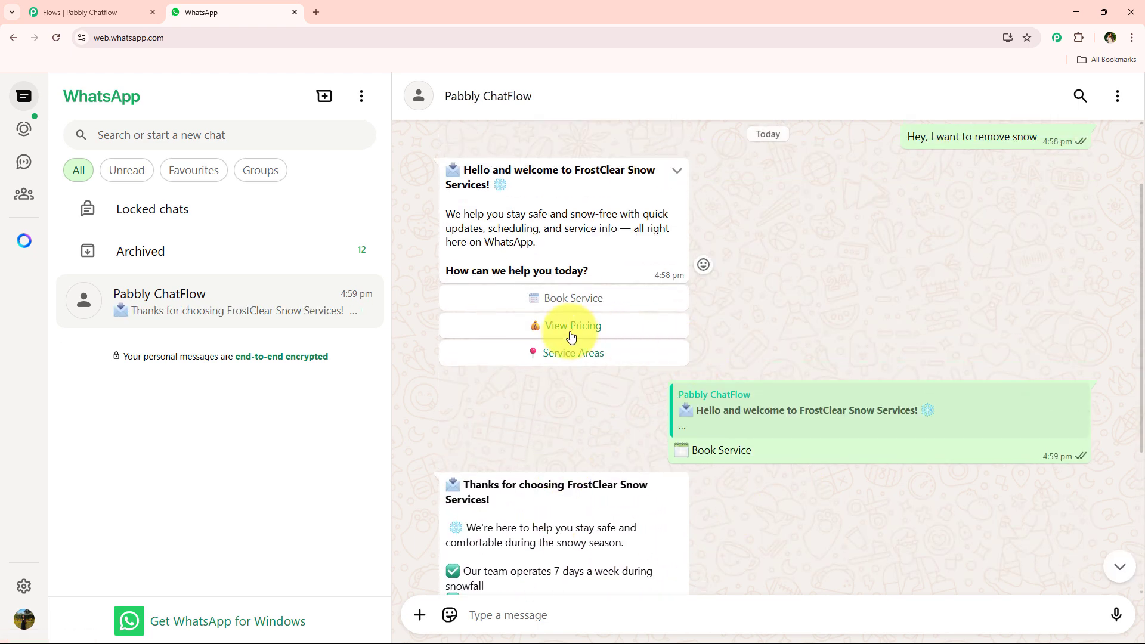
click(571, 337)
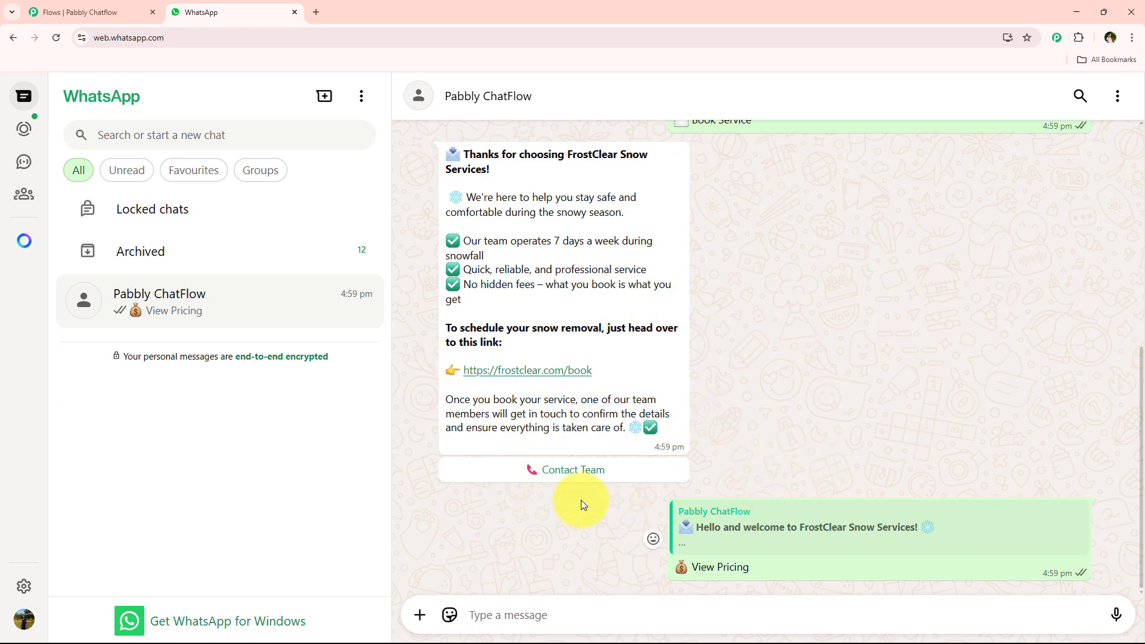
scroll(577, 505, up, 9)
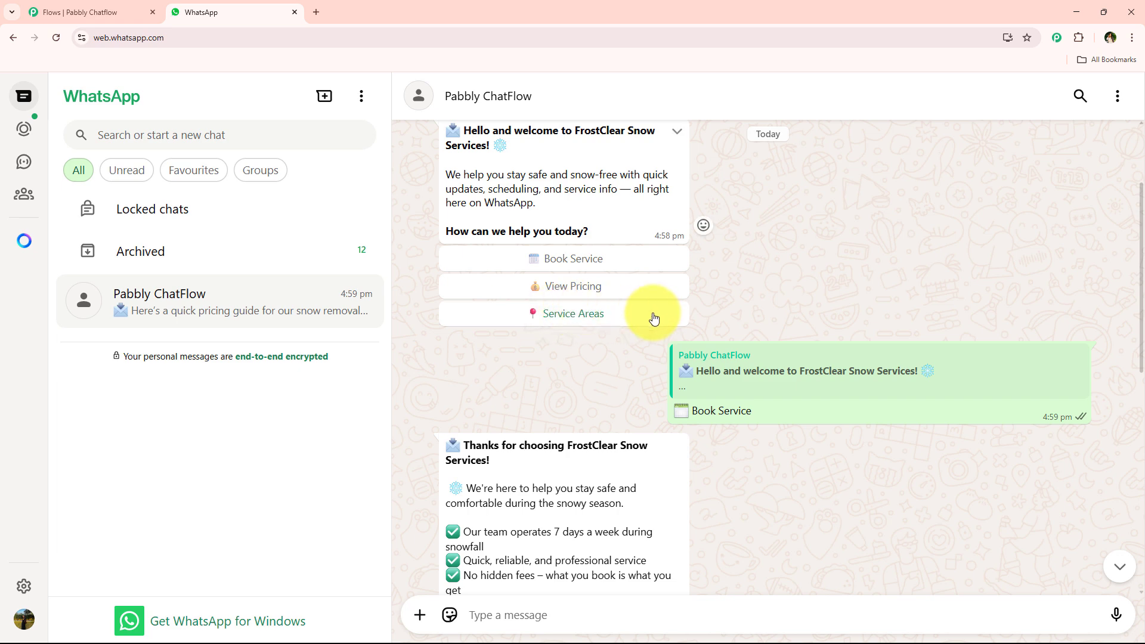
click(655, 316)
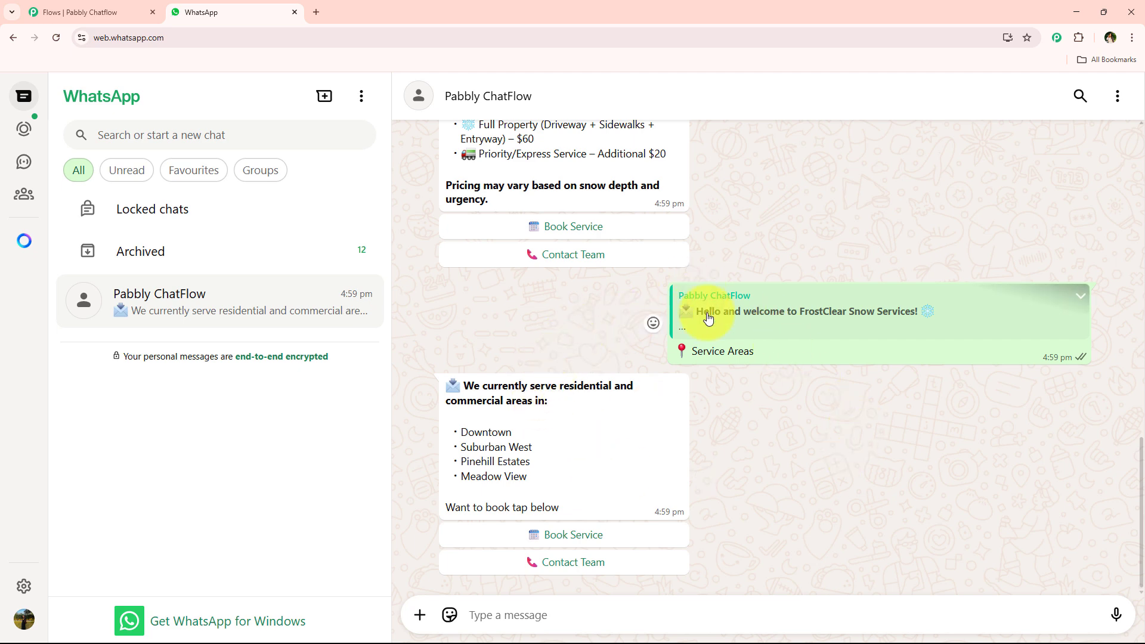
Choose Contact Team under the pricing guide reply and review the conversation back to its first message
click(643, 254)
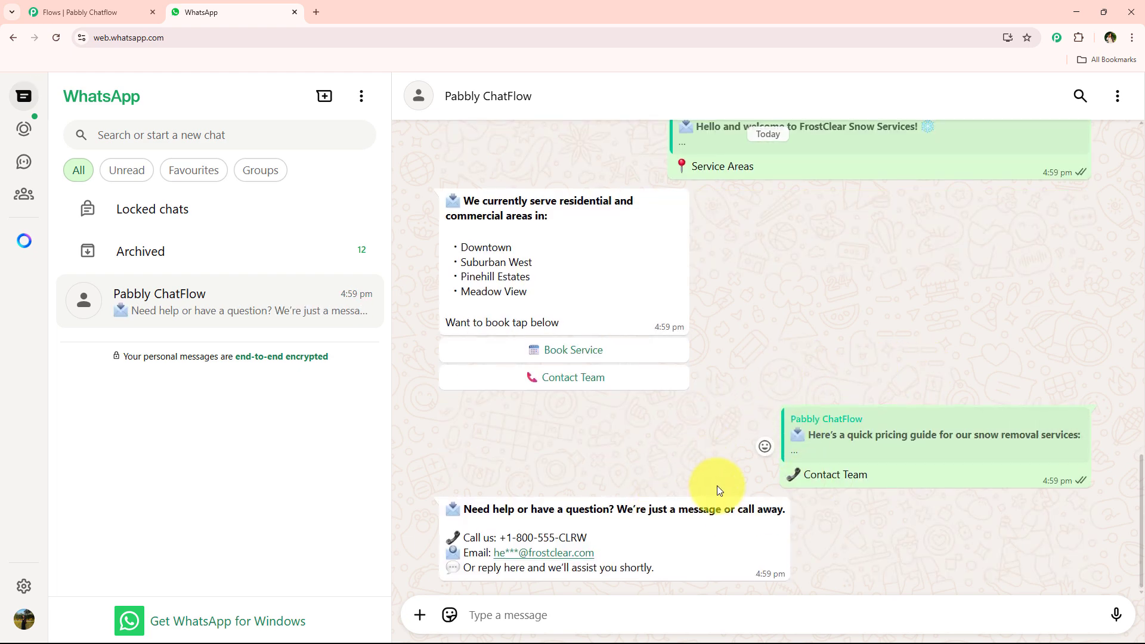
scroll(717, 485, up, 5)
scroll(717, 485, up, 8)
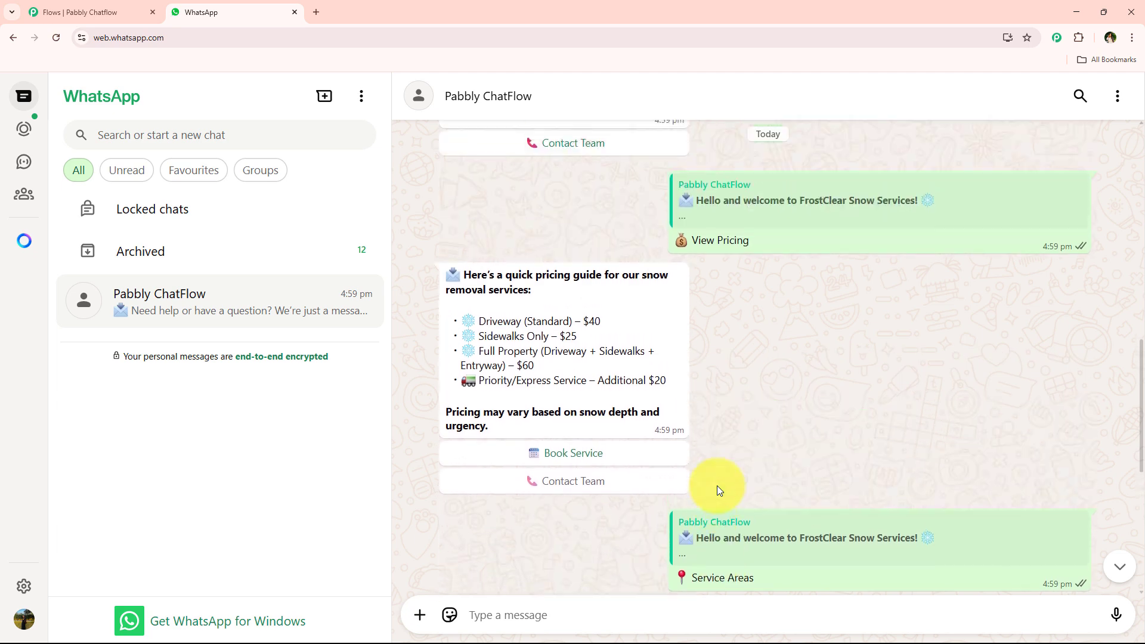
scroll(717, 486, up, 10)
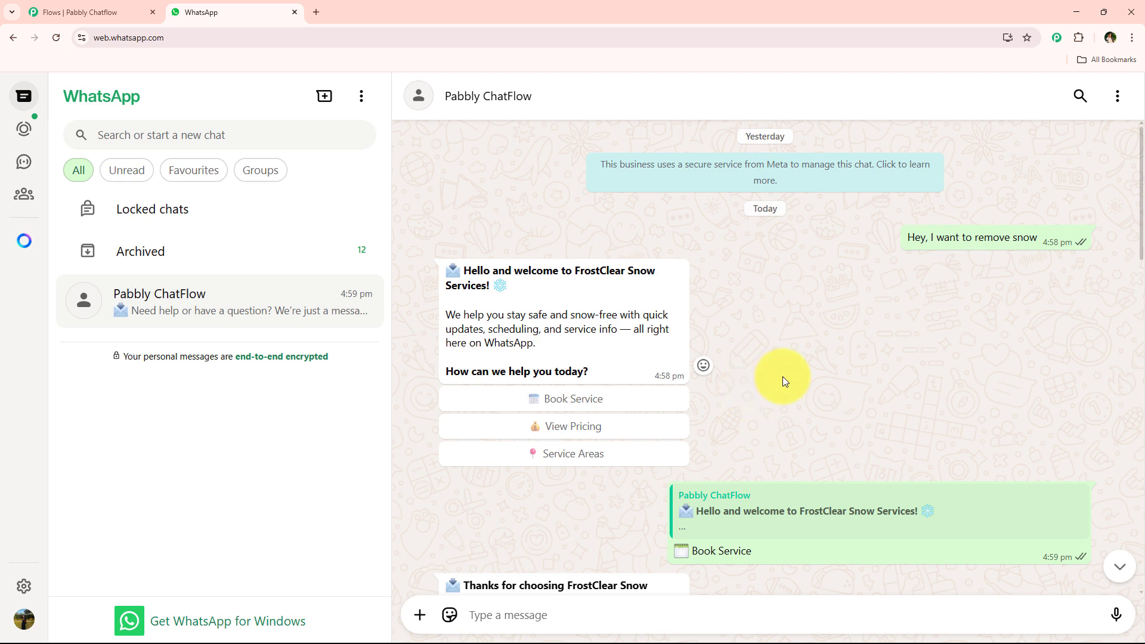
Open the pabbly.com/chatflow website in a new browser tab
click(317, 12)
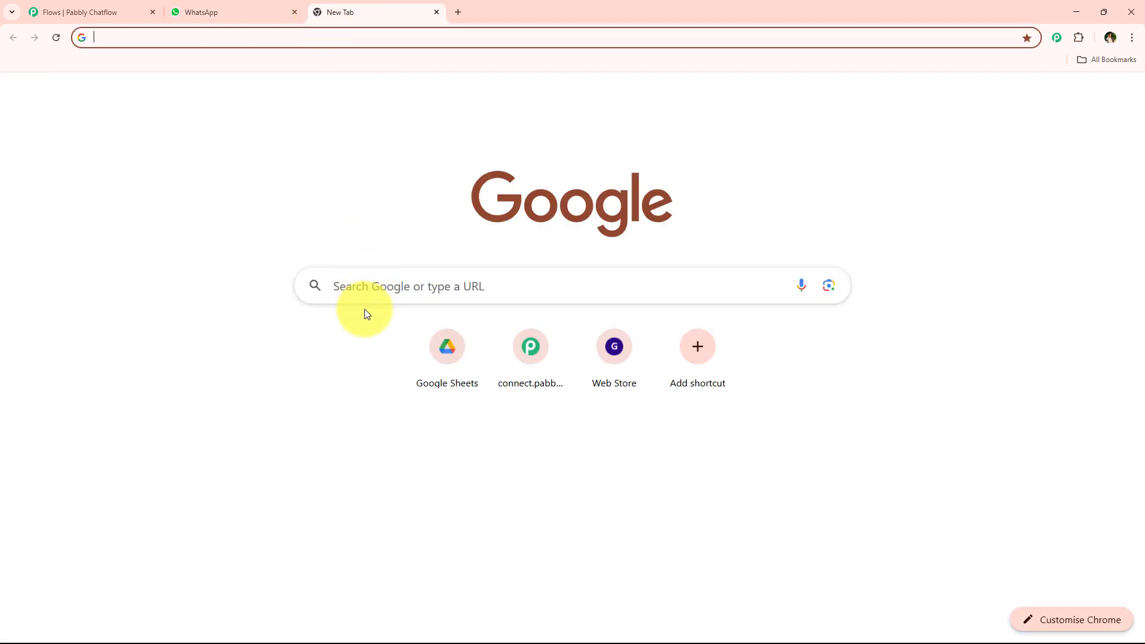
click(621, 39)
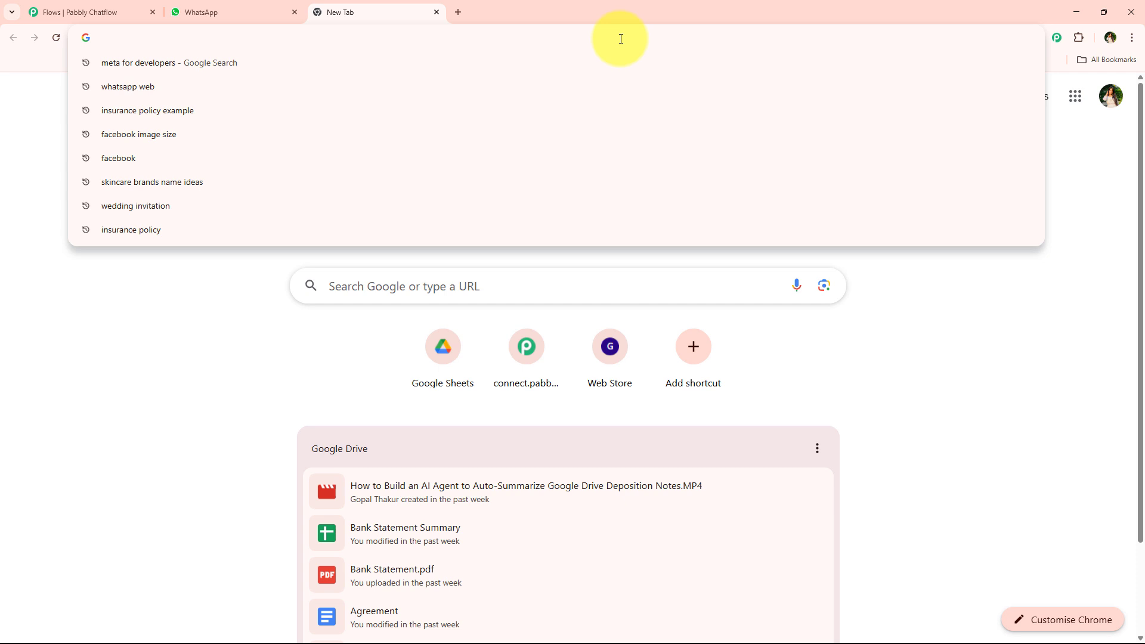
text(Pa)
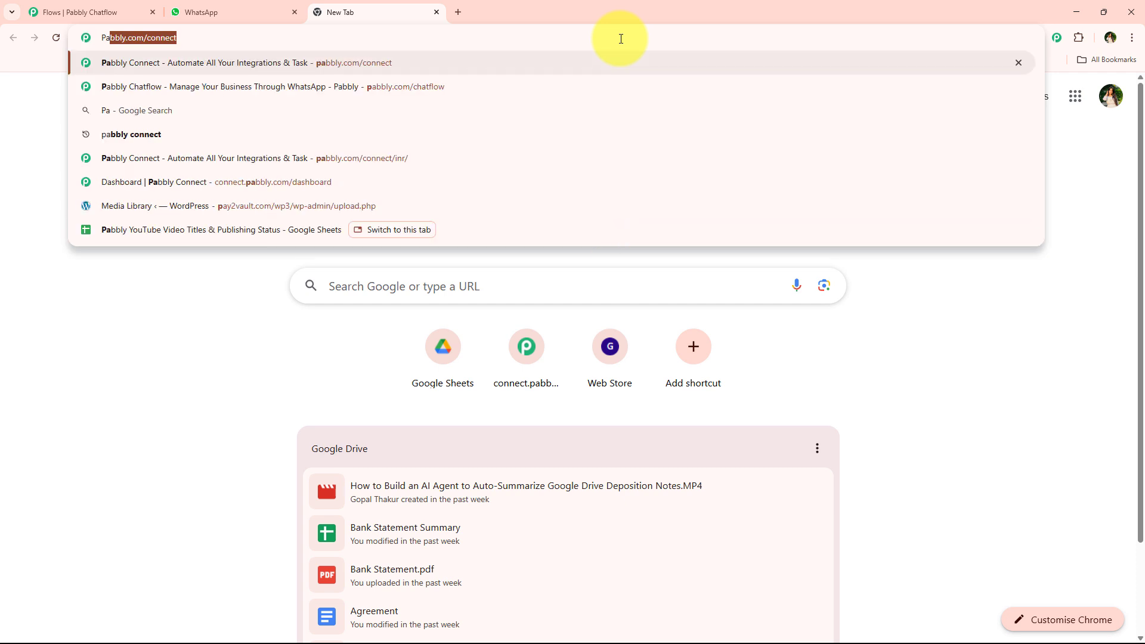
text(bbly)
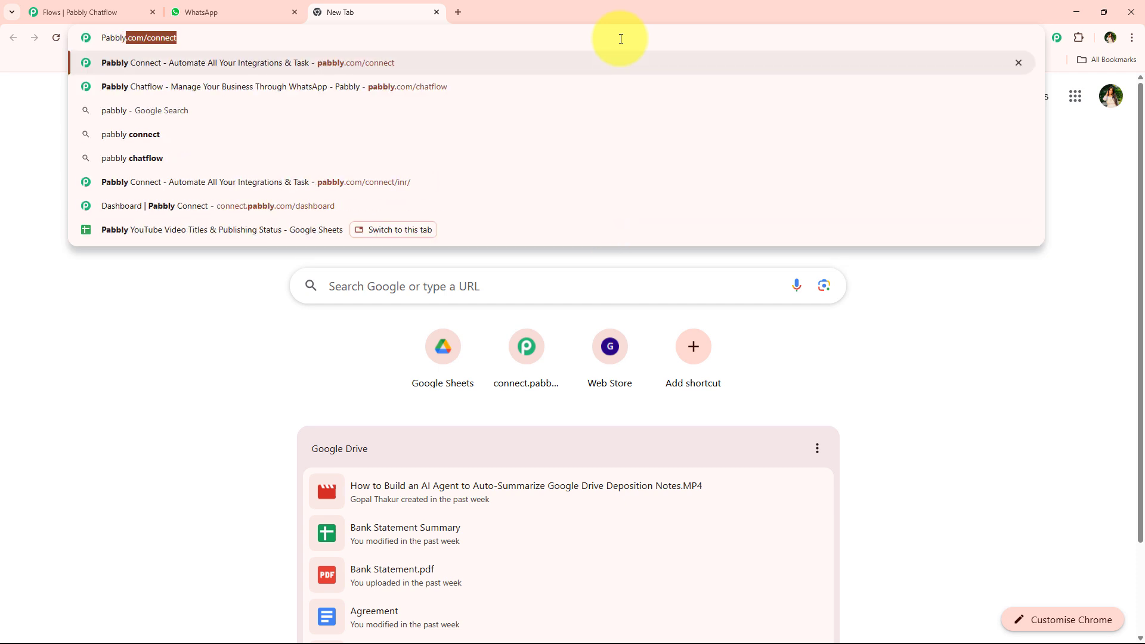
text(.com)
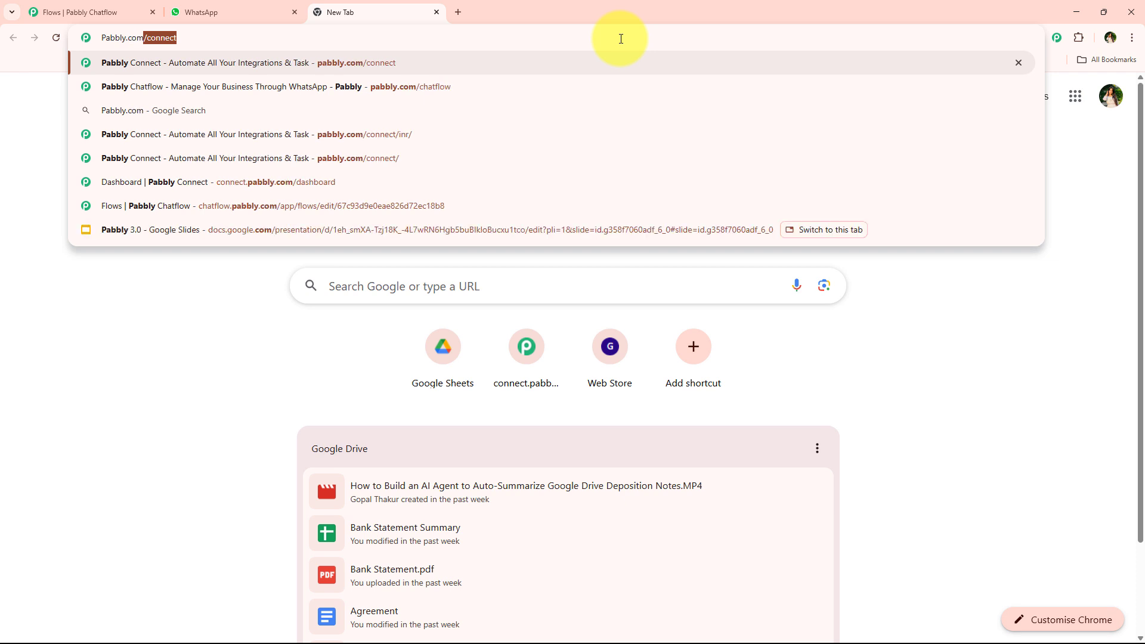
text(/ch)
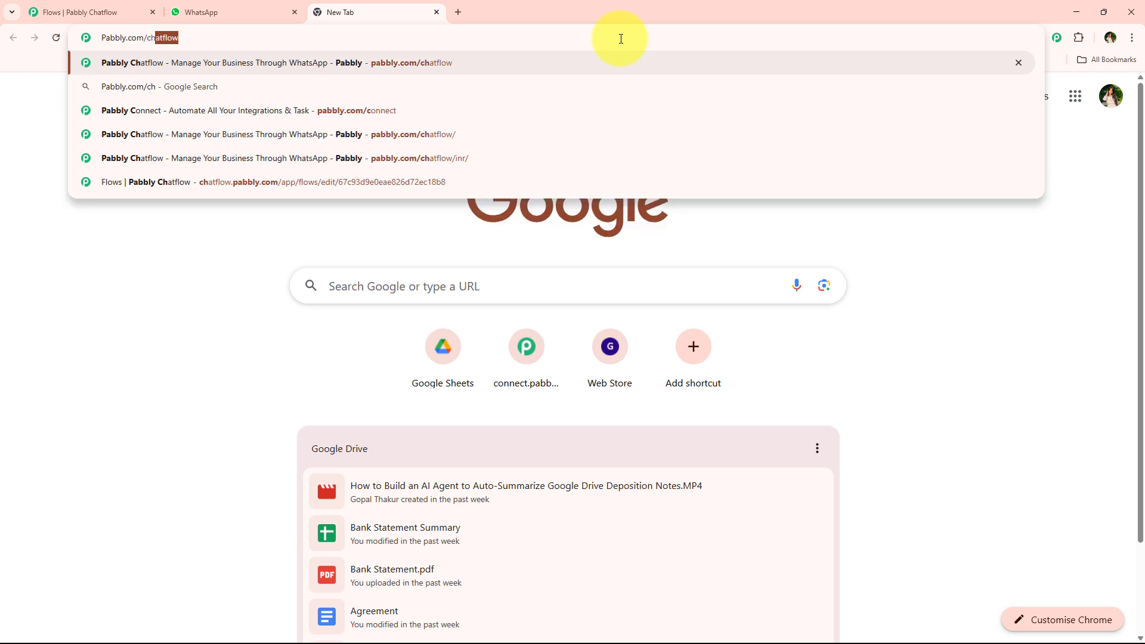
key(Return)
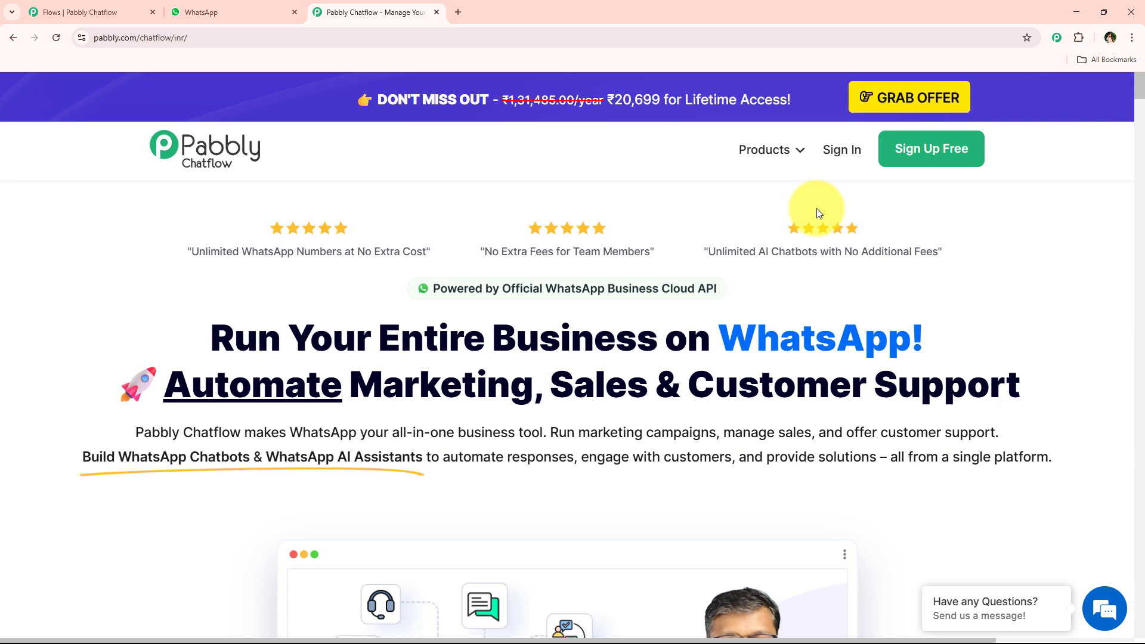
Sign in to Pabbly and access the Pabbly Chatflow application from the list of all apps
click(852, 161)
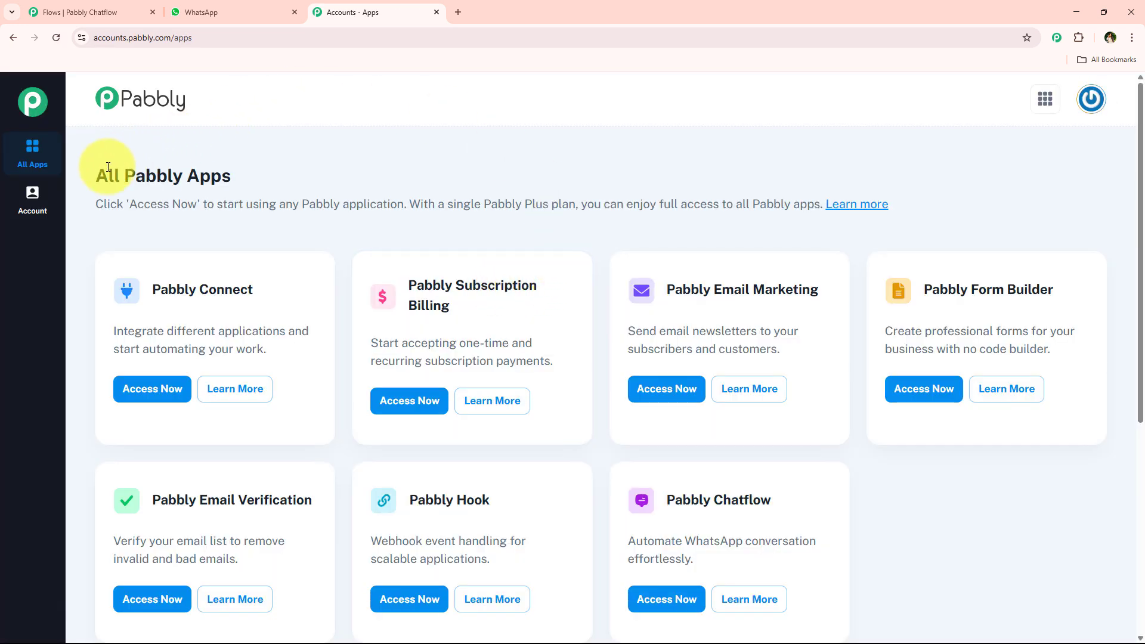
drag(87, 171, 268, 178)
scroll(322, 363, down, 3)
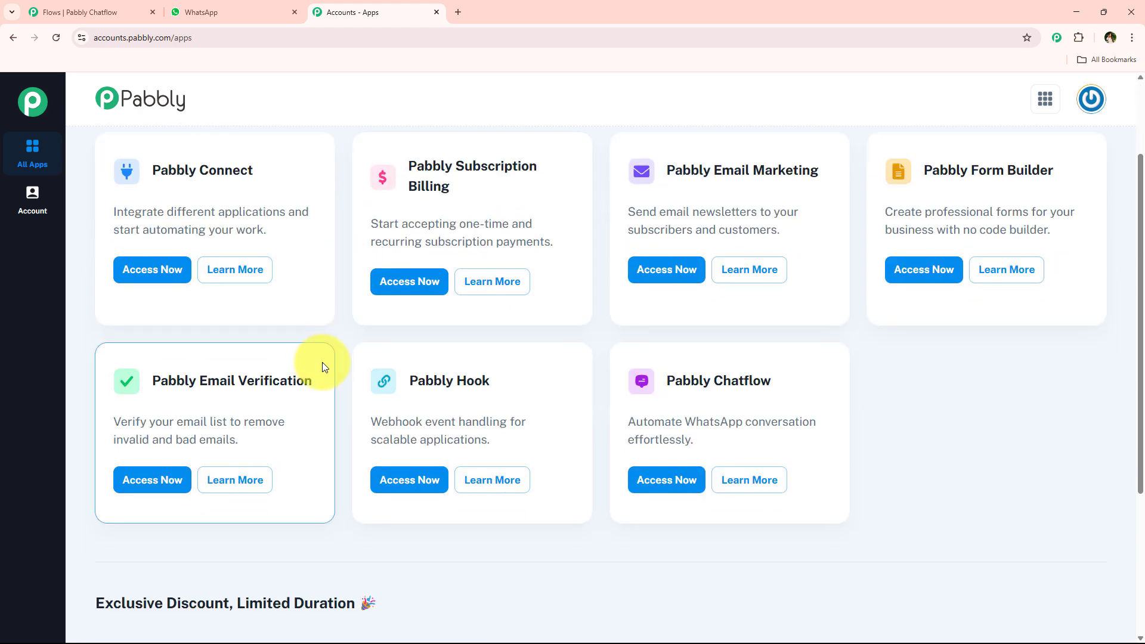
scroll(325, 359, up, 3)
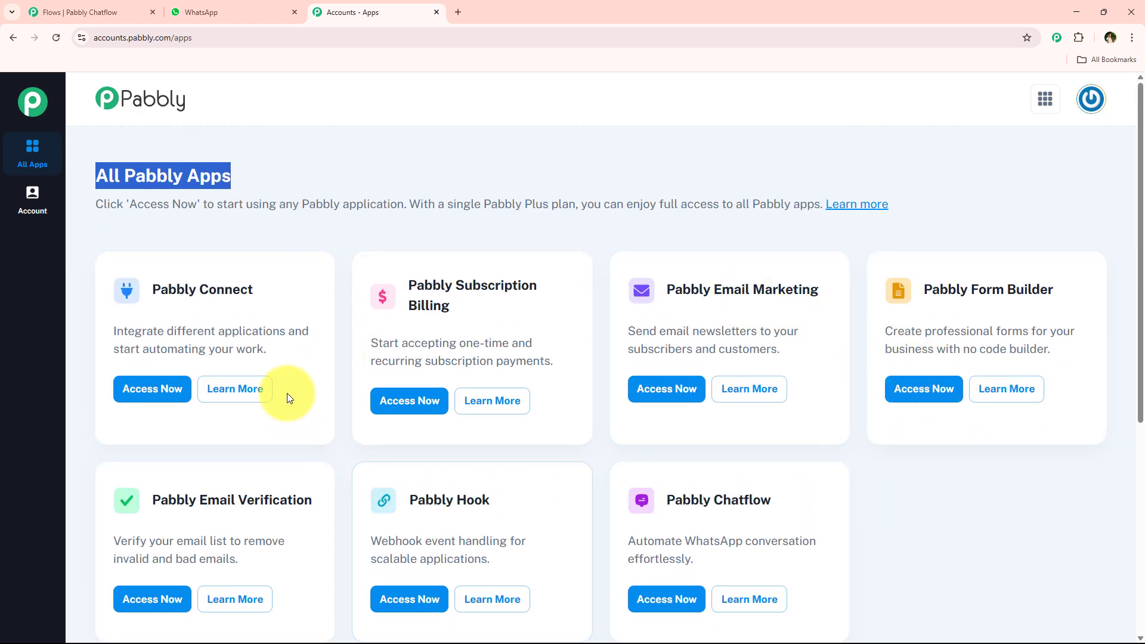
scroll(866, 352, down, 2)
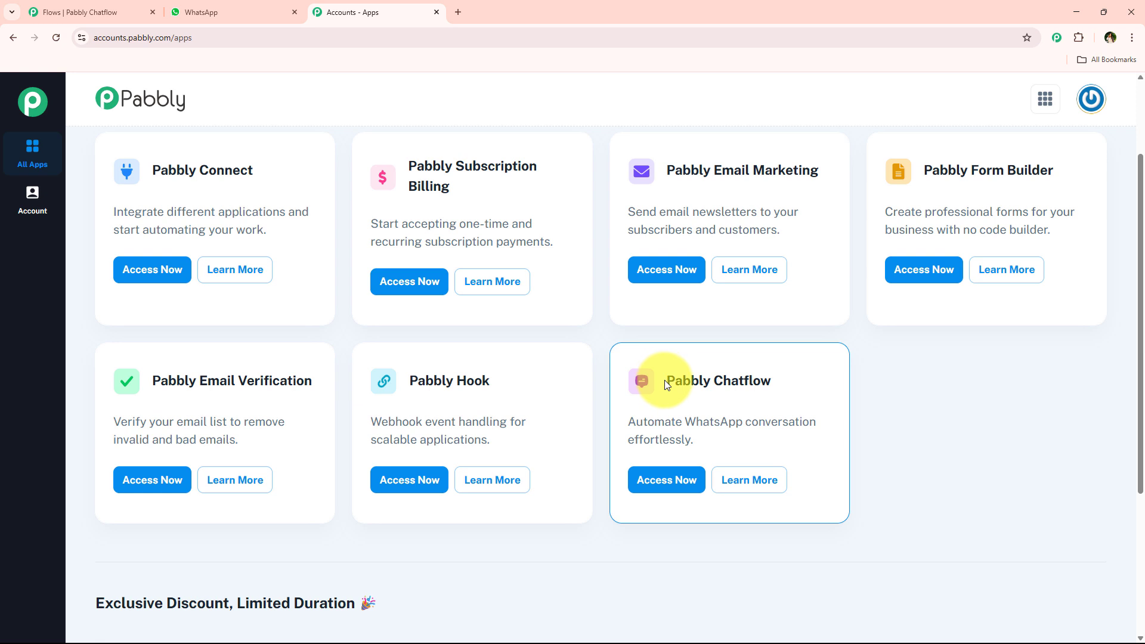
drag(662, 382, 778, 383)
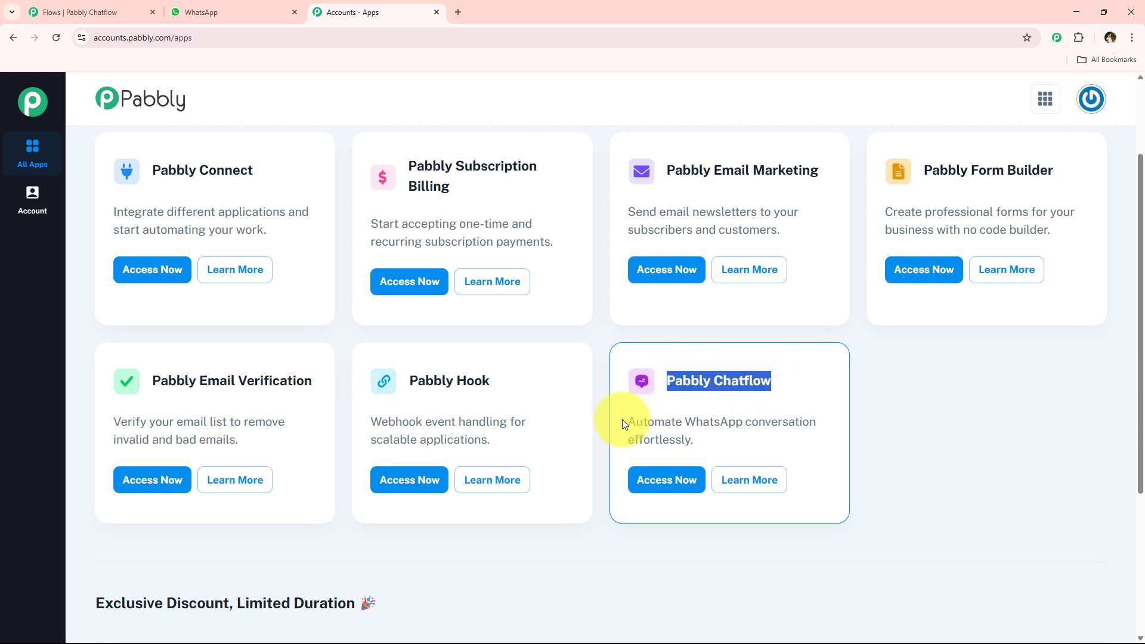
drag(622, 420, 827, 423)
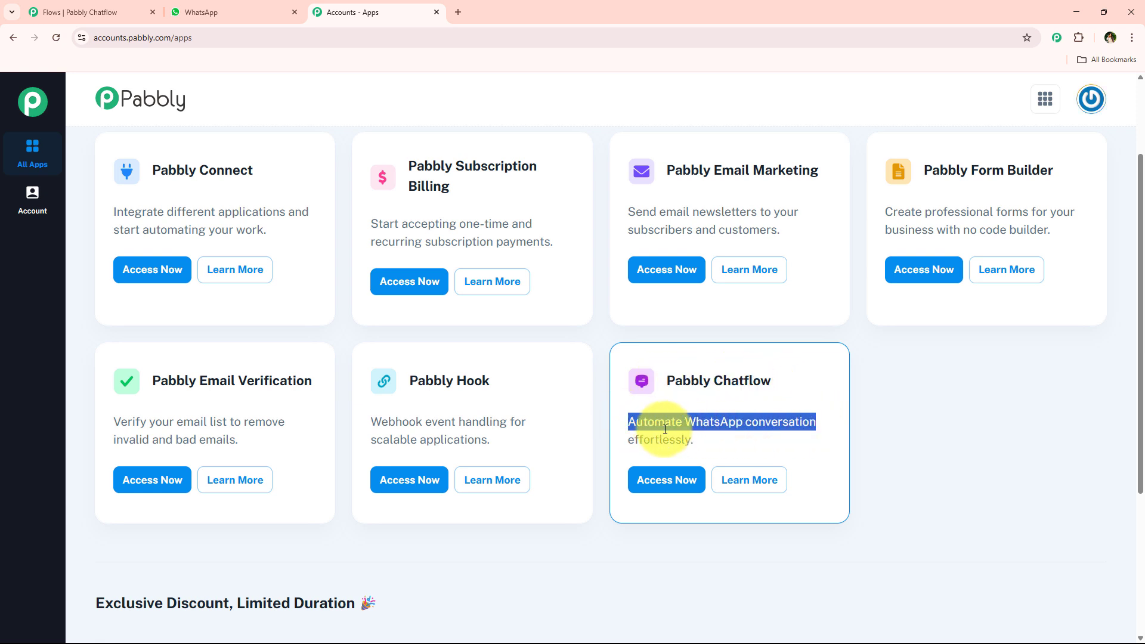
click(634, 442)
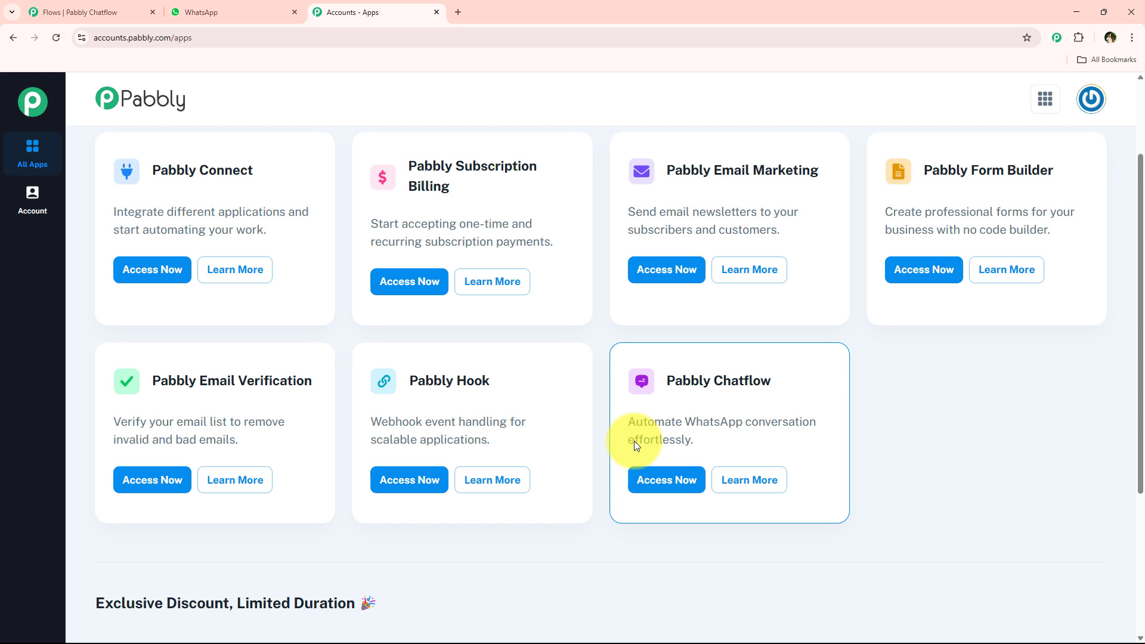
click(686, 477)
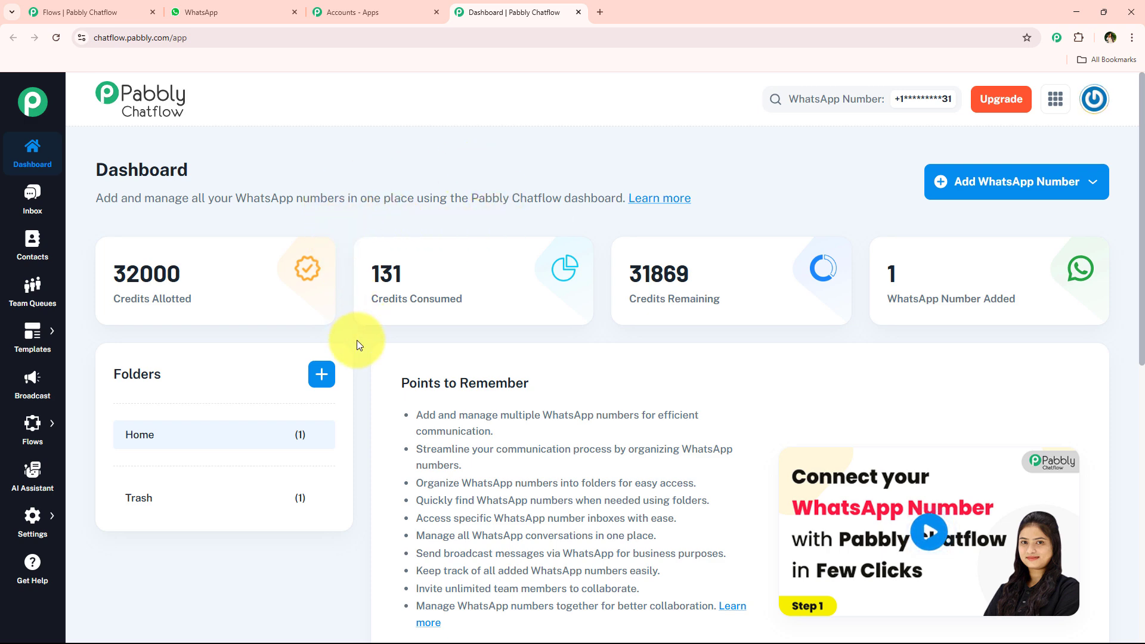
Examine the dashboard's options for adding a WhatsApp number and the list of connected numbers
click(976, 201)
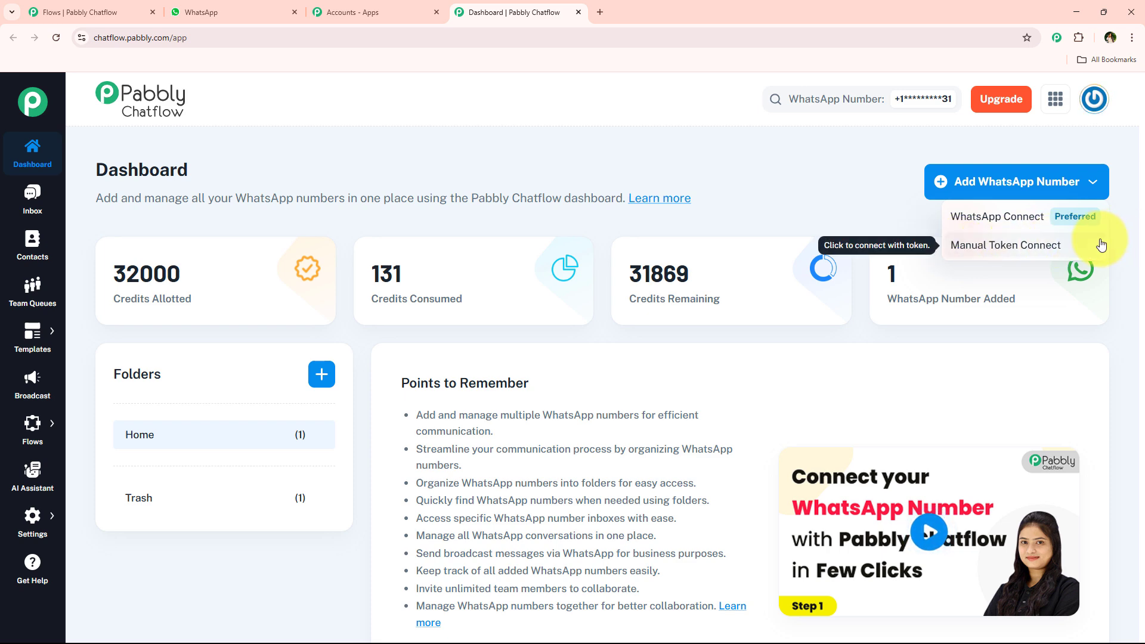
click(888, 177)
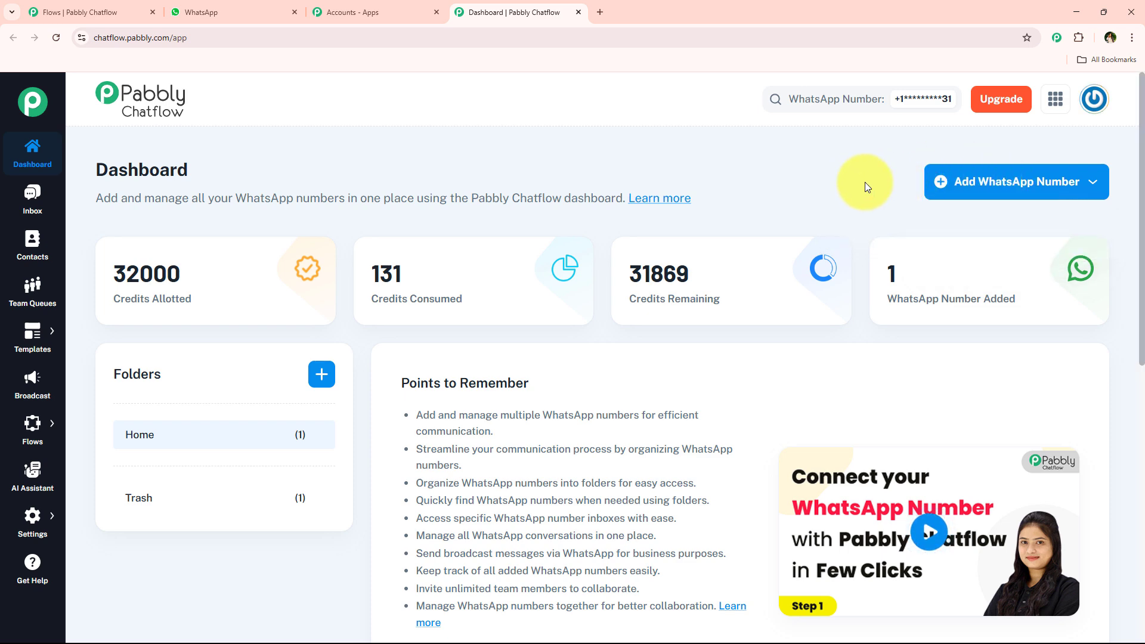
middle_click(419, 142)
scroll(419, 142, down, 10)
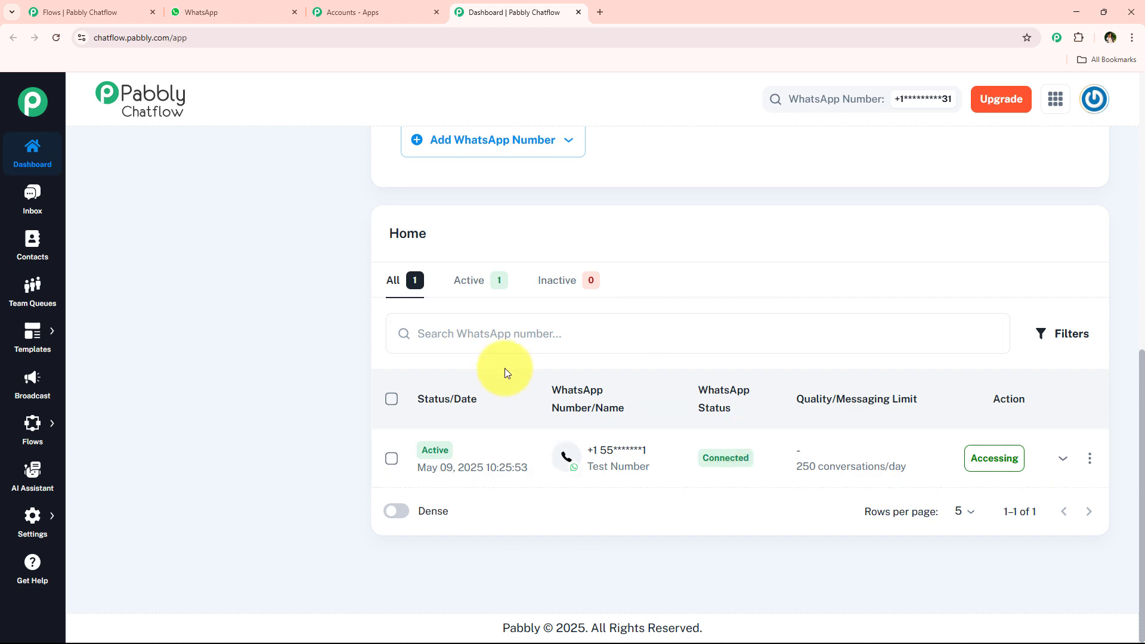
middle_click(358, 415)
scroll(352, 387, up, 3)
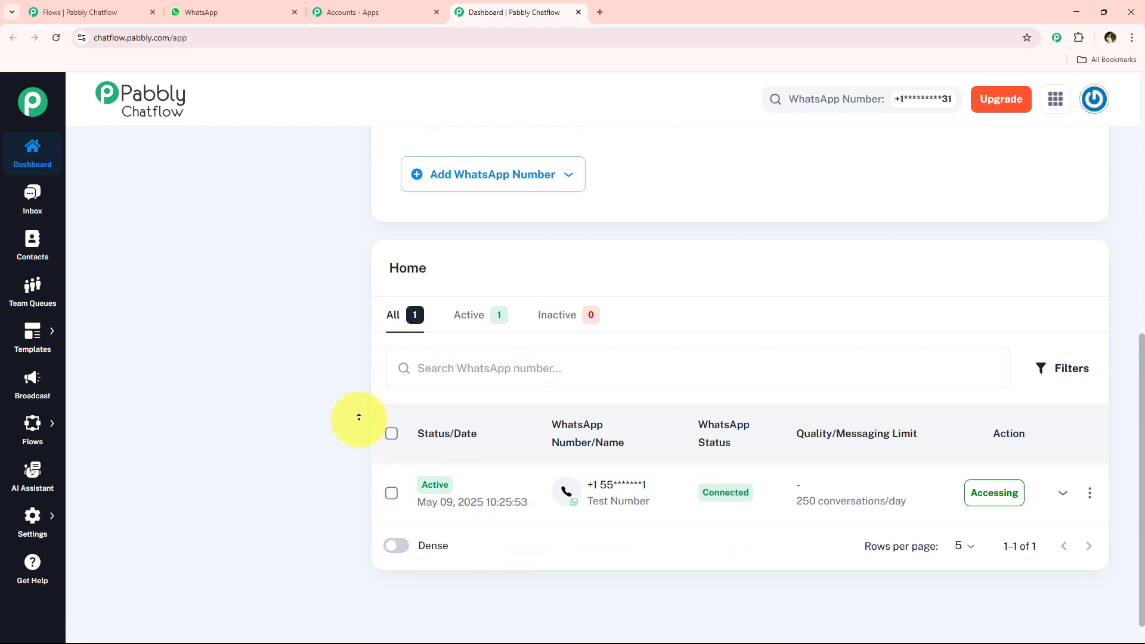
scroll(353, 387, up, 6)
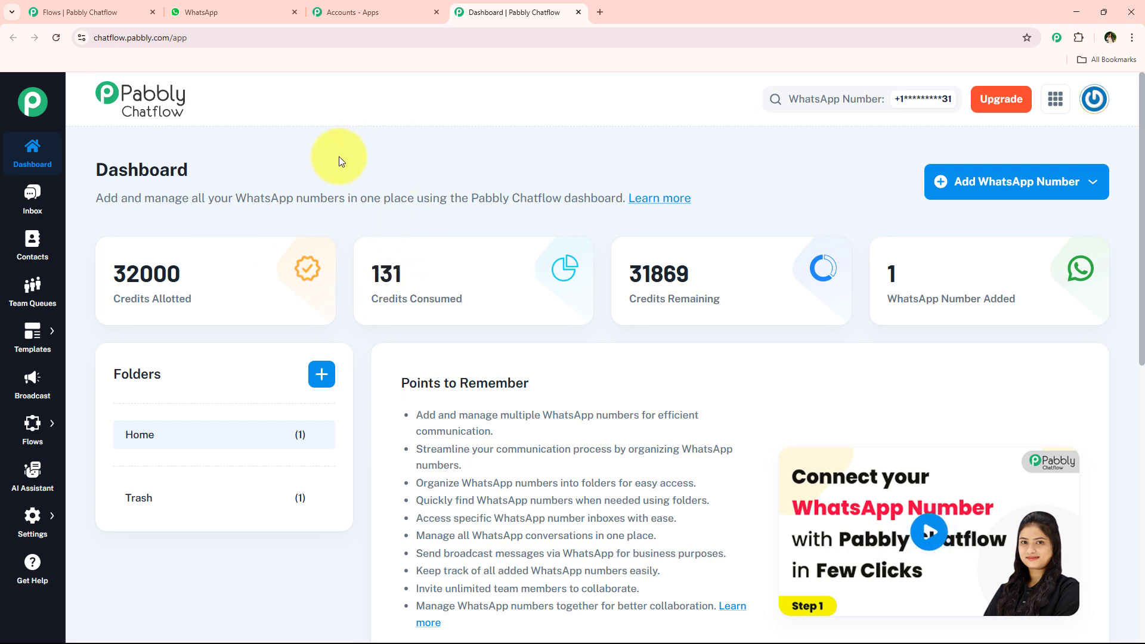
Copy the title of the existing snow removal chatbot flow open in the flow editor
click(107, 12)
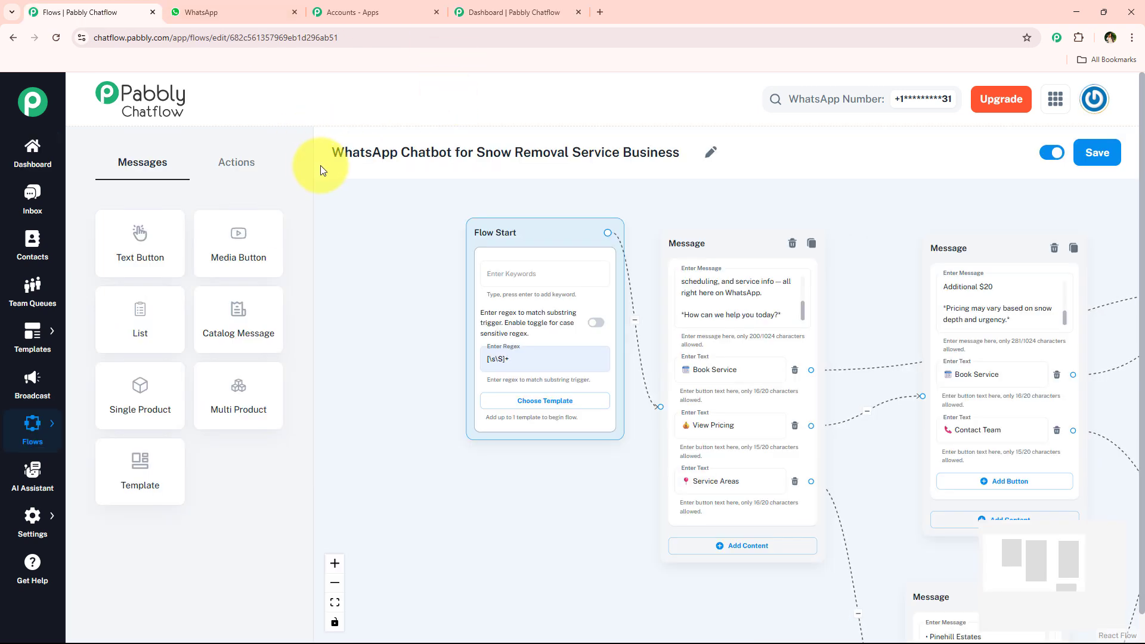
drag(331, 152, 686, 149)
key(ctrl+c)
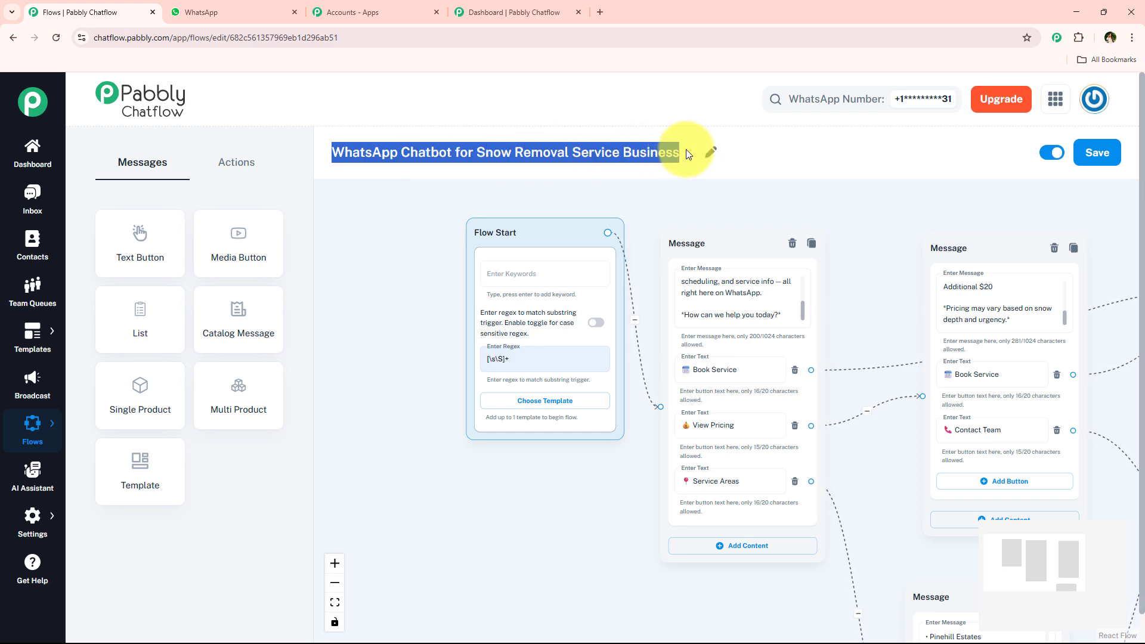
Open the Flow Builder page from the dashboard and review its flow list and total, active and inactive flow summaries
click(537, 5)
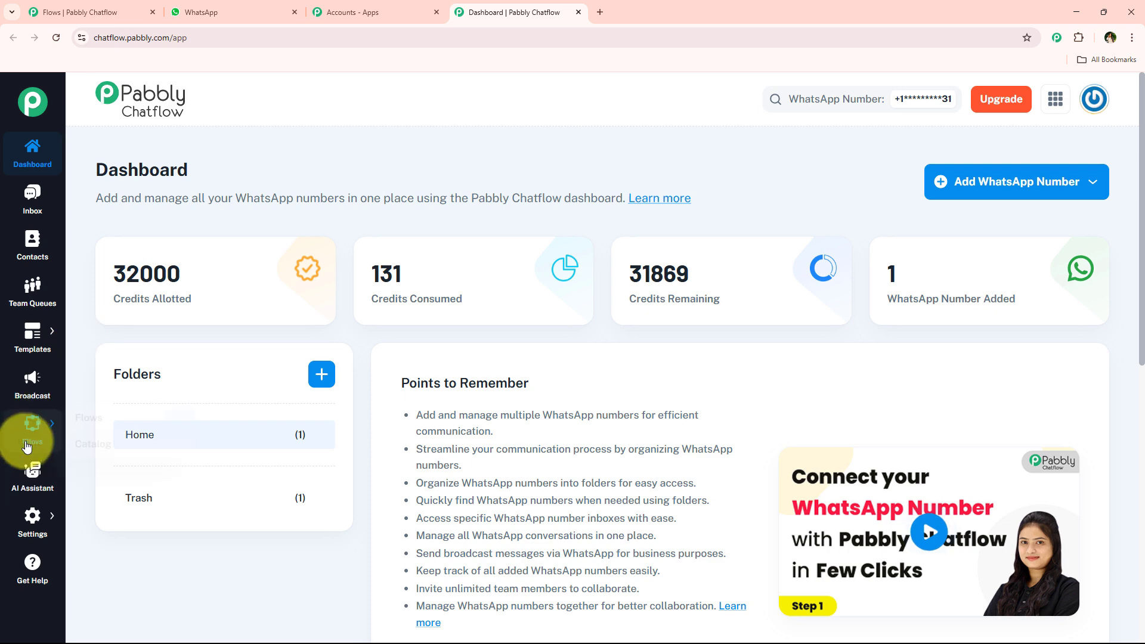
mouse_move(78, 429)
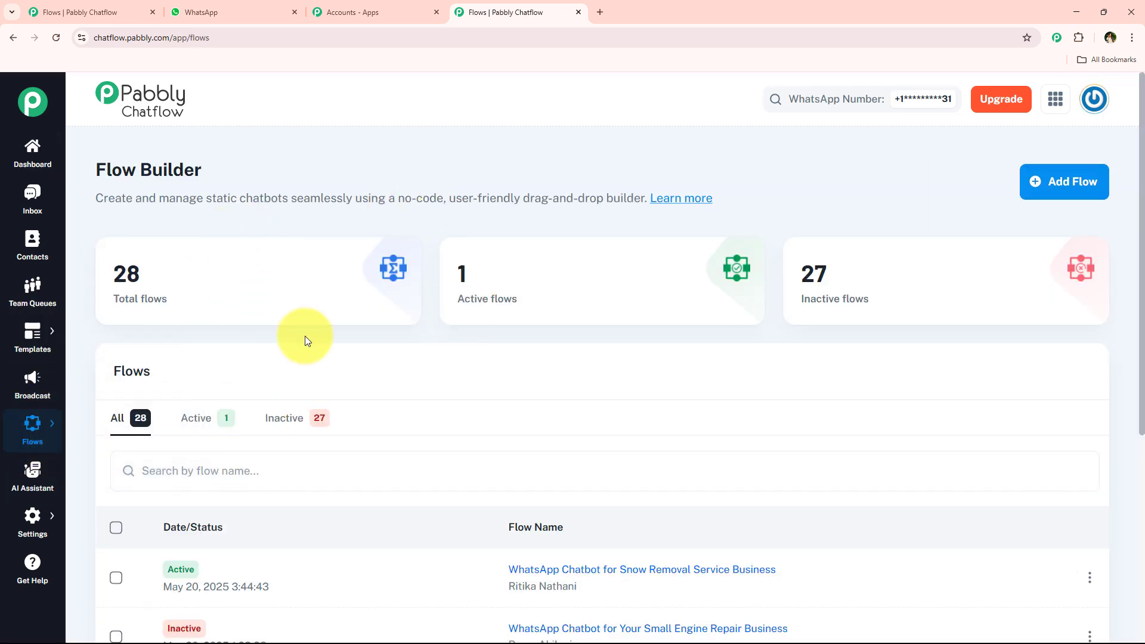
scroll(435, 251, down, 2)
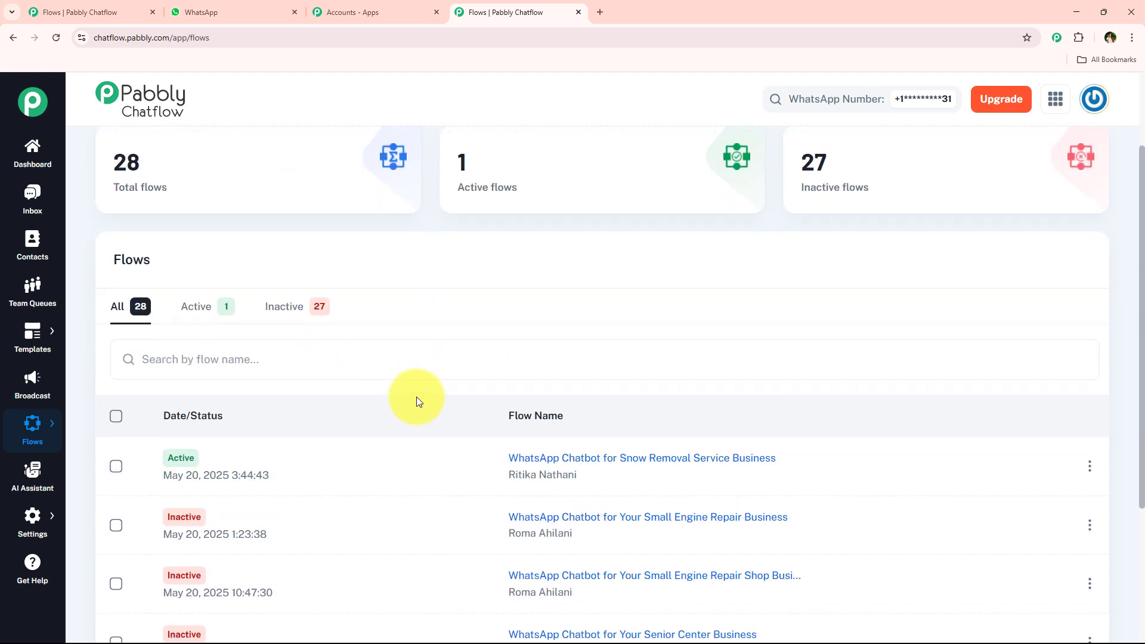
scroll(416, 396, up, 2)
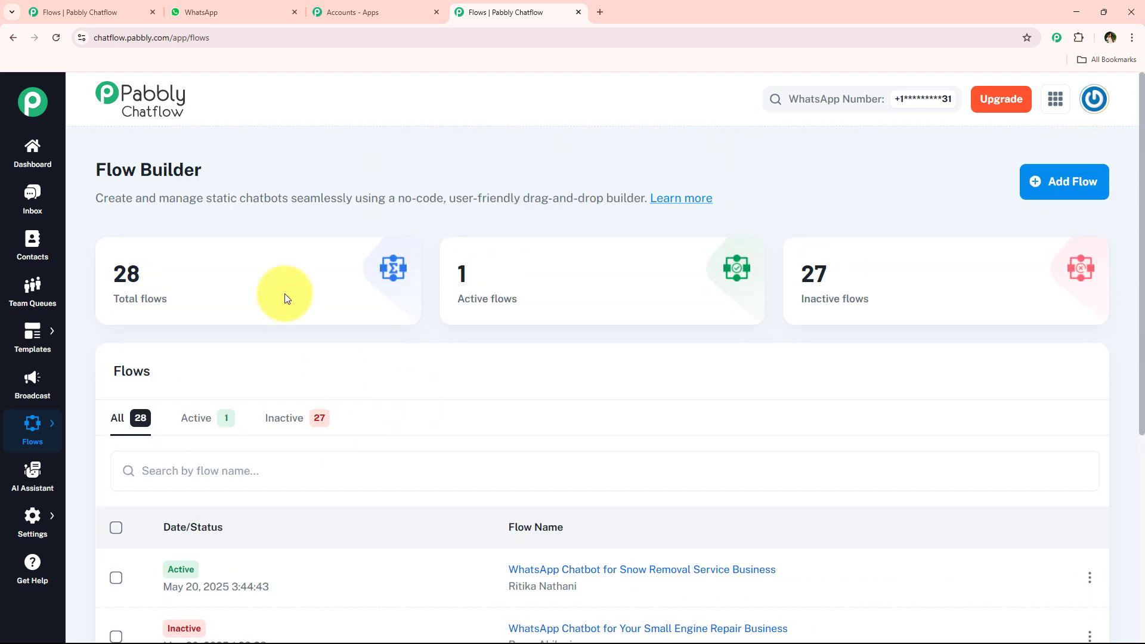
double_click(156, 271)
click(461, 264)
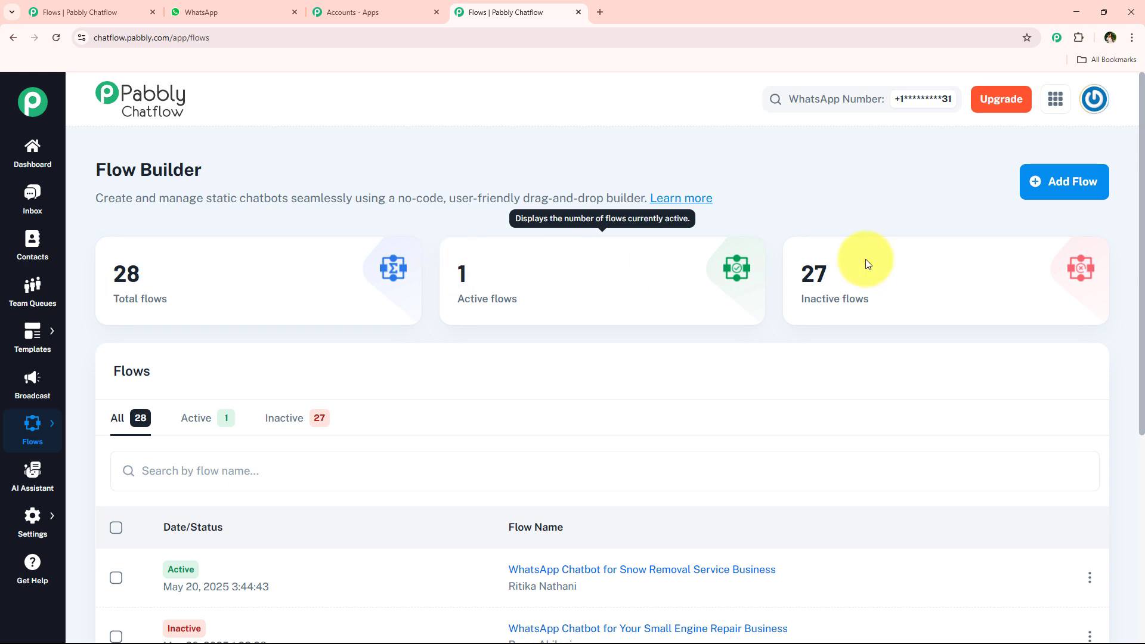
drag(865, 260, 781, 269)
click(819, 196)
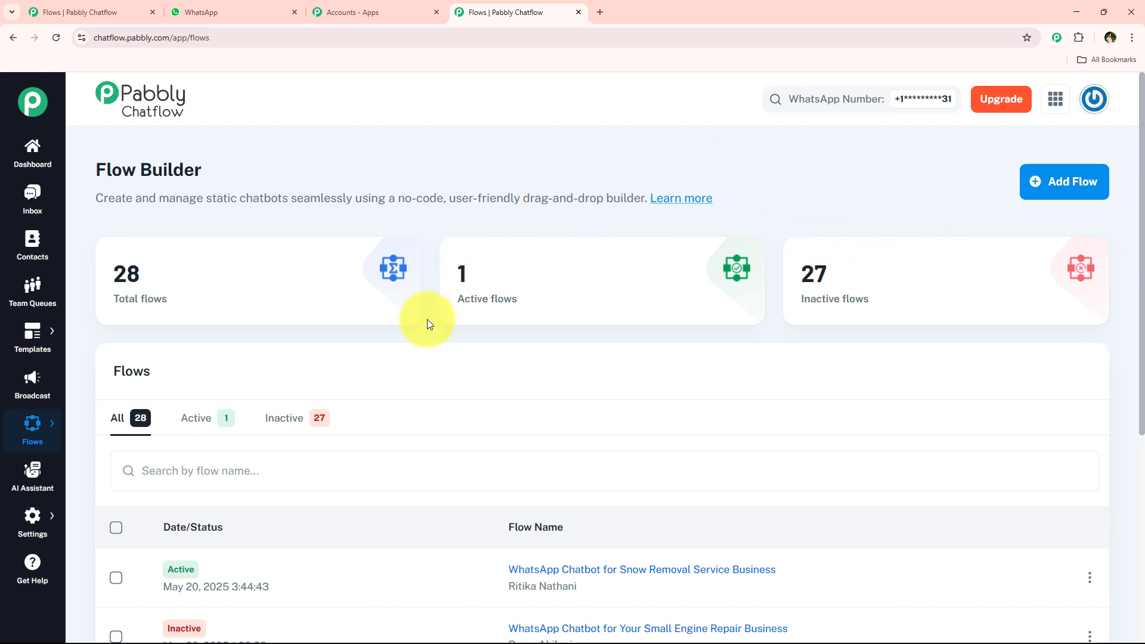
Create a new flow and name it "WhatsApp Chatbot for Snow Removal Service Business" using the copied title
click(1060, 201)
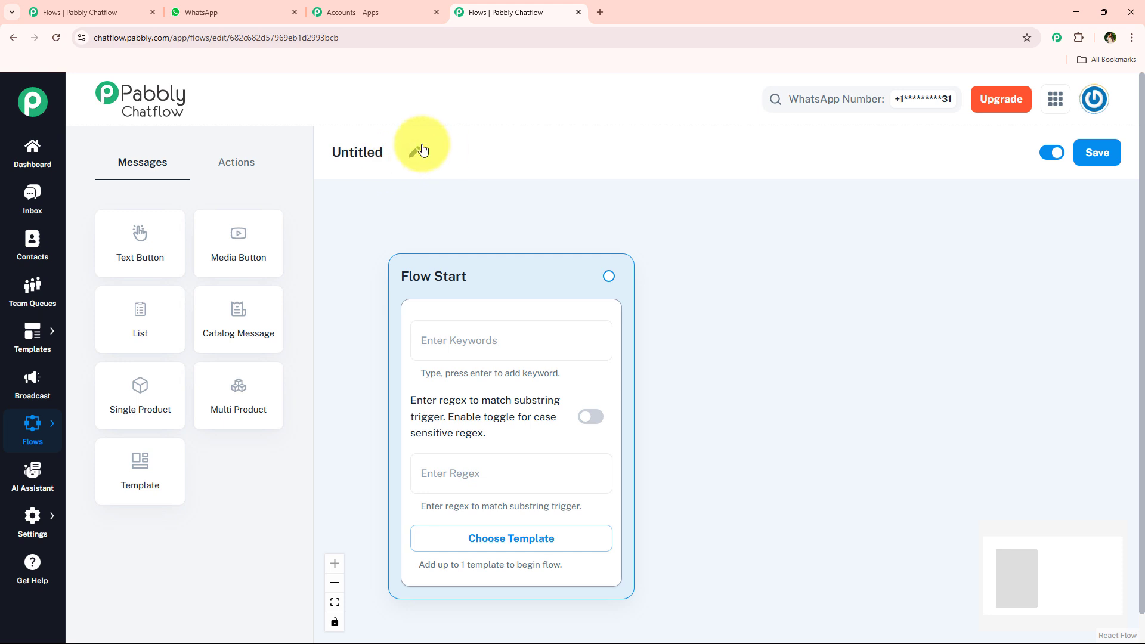
click(422, 150)
double_click(398, 147)
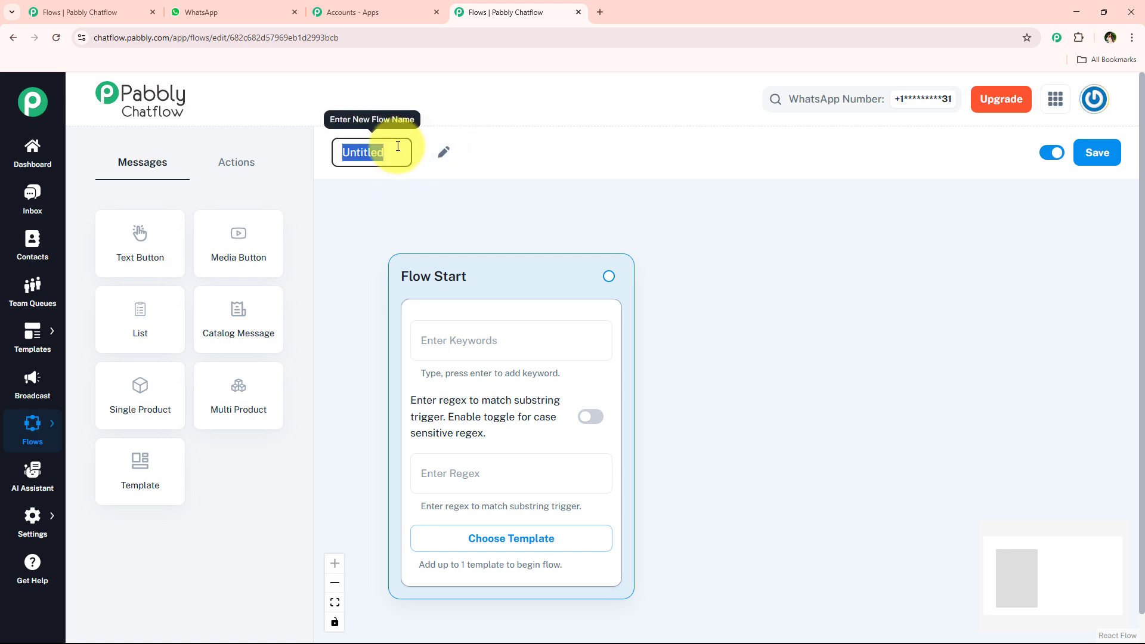
key(BackSpace)
key(ctrl+v)
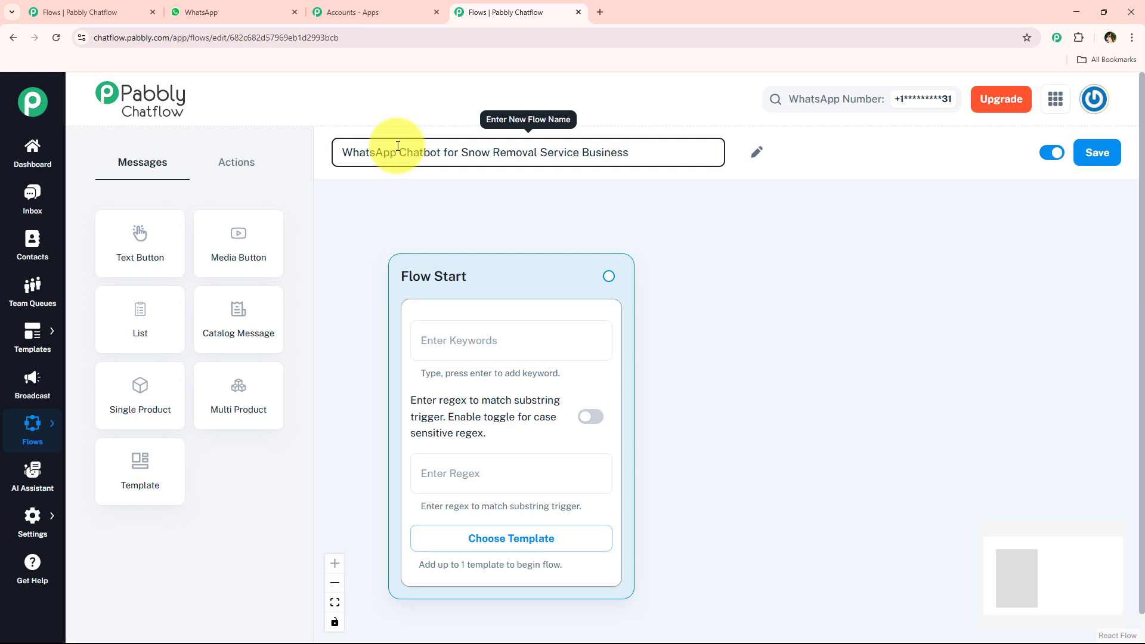
click(715, 260)
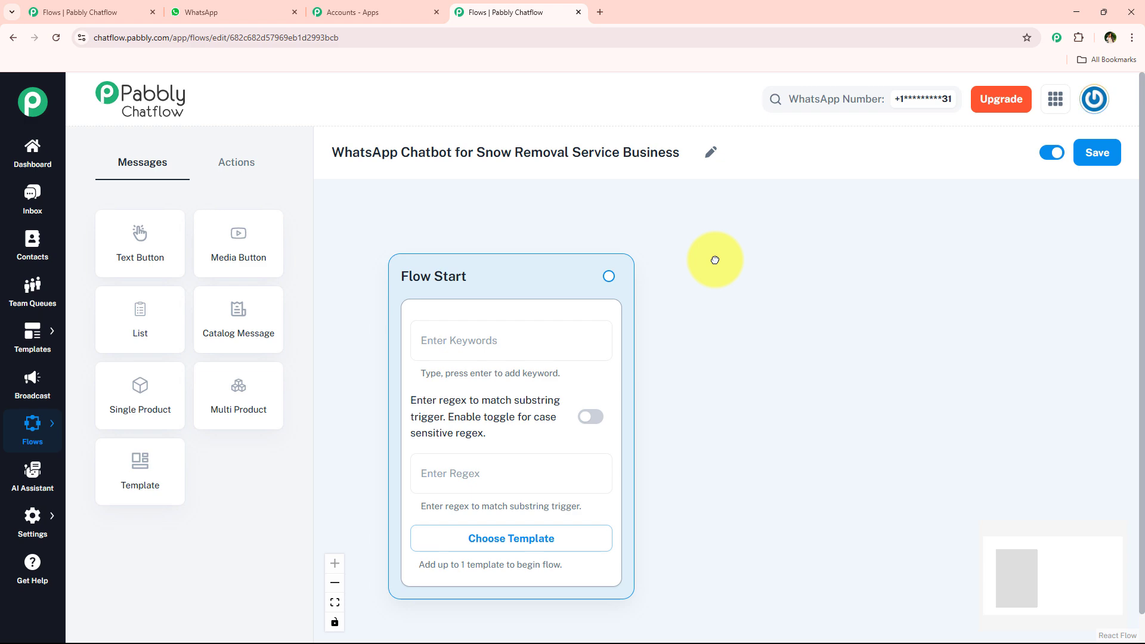
Examine the Flow Start block's approved template list and its regex trigger field
click(519, 541)
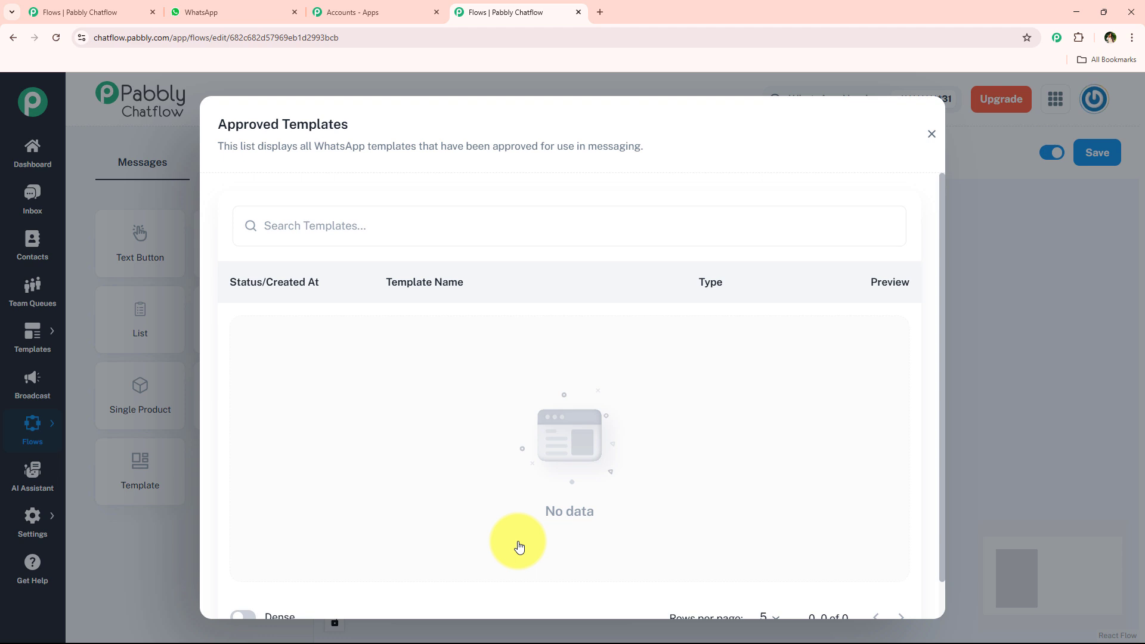
click(931, 134)
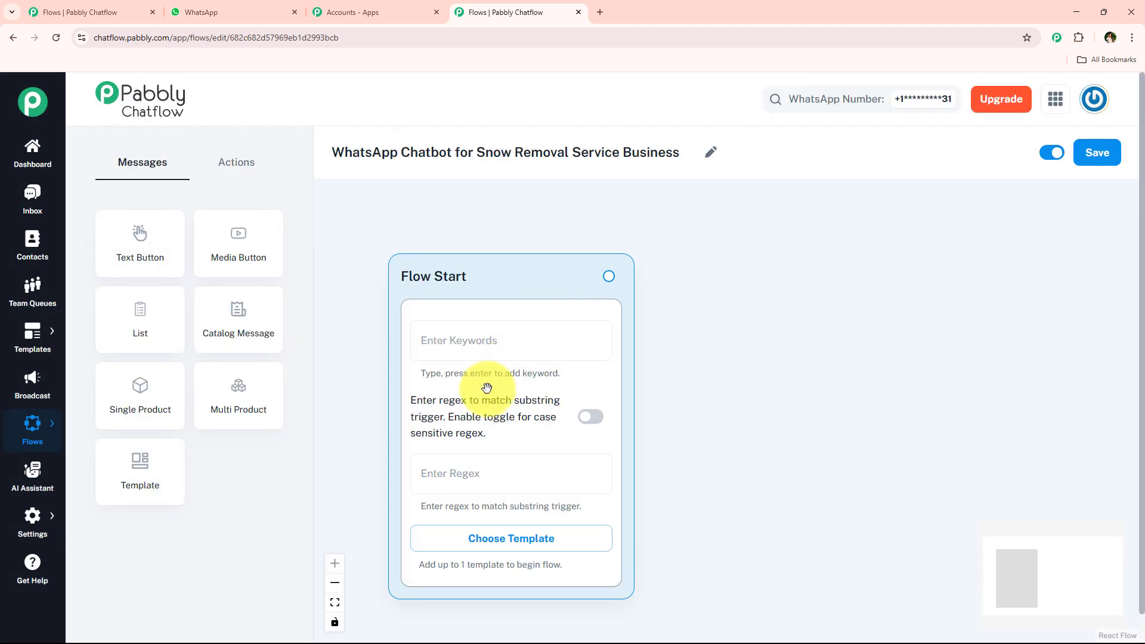
scroll(374, 494, down, 1)
scroll(364, 482, up, 1)
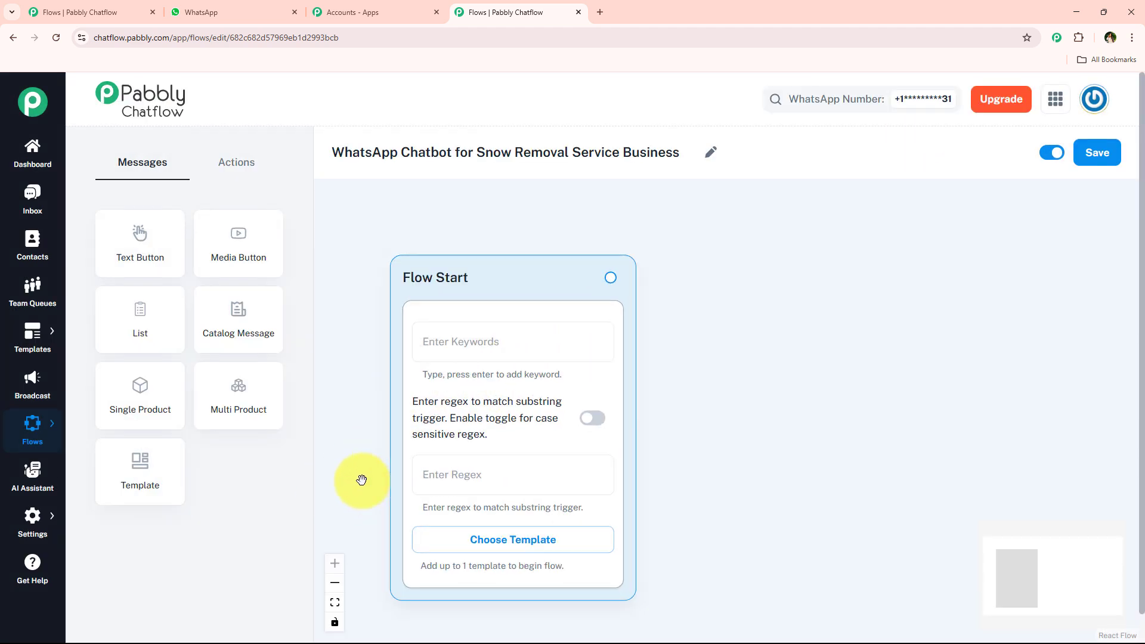
drag(362, 481, 366, 428)
click(453, 429)
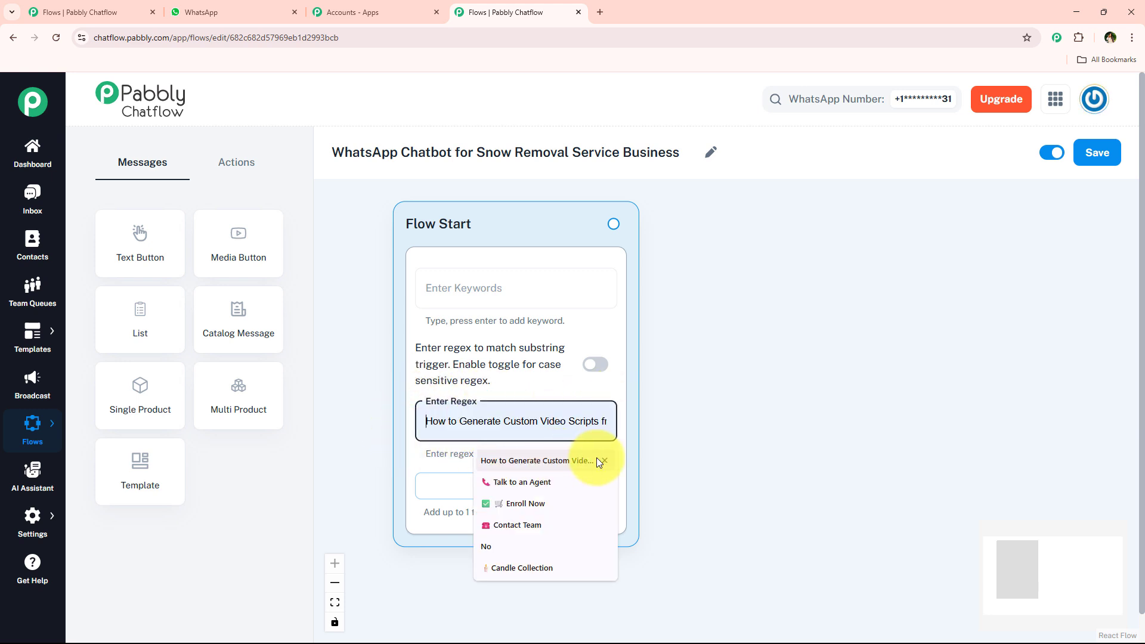
click(783, 439)
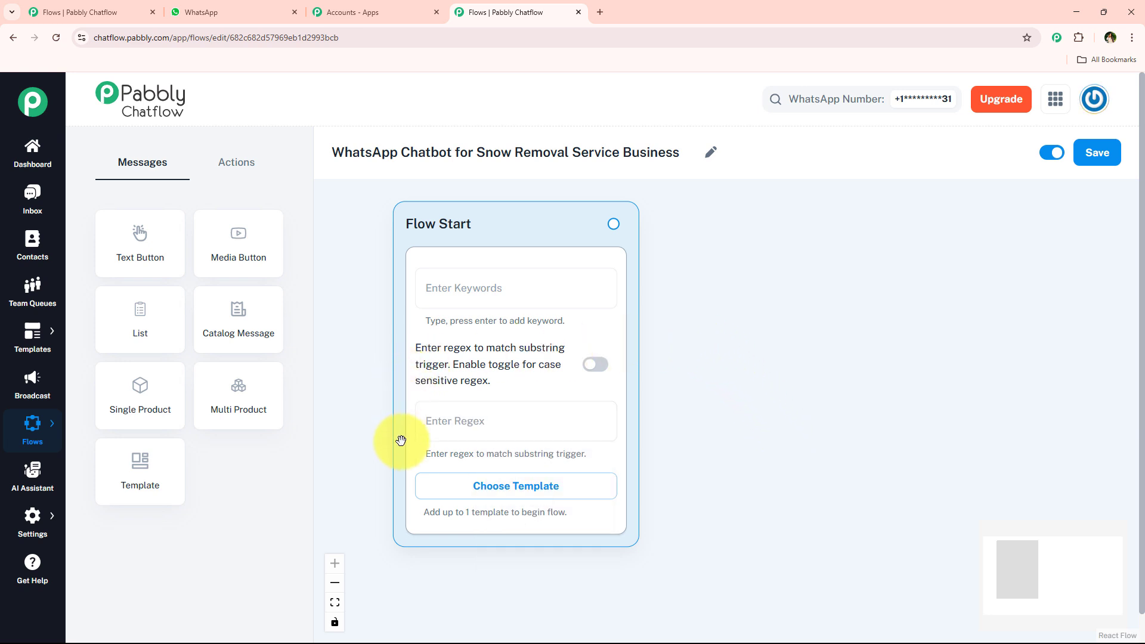
Try adding Hey as a trigger keyword in the Flow Start block and remove it again
click(477, 297)
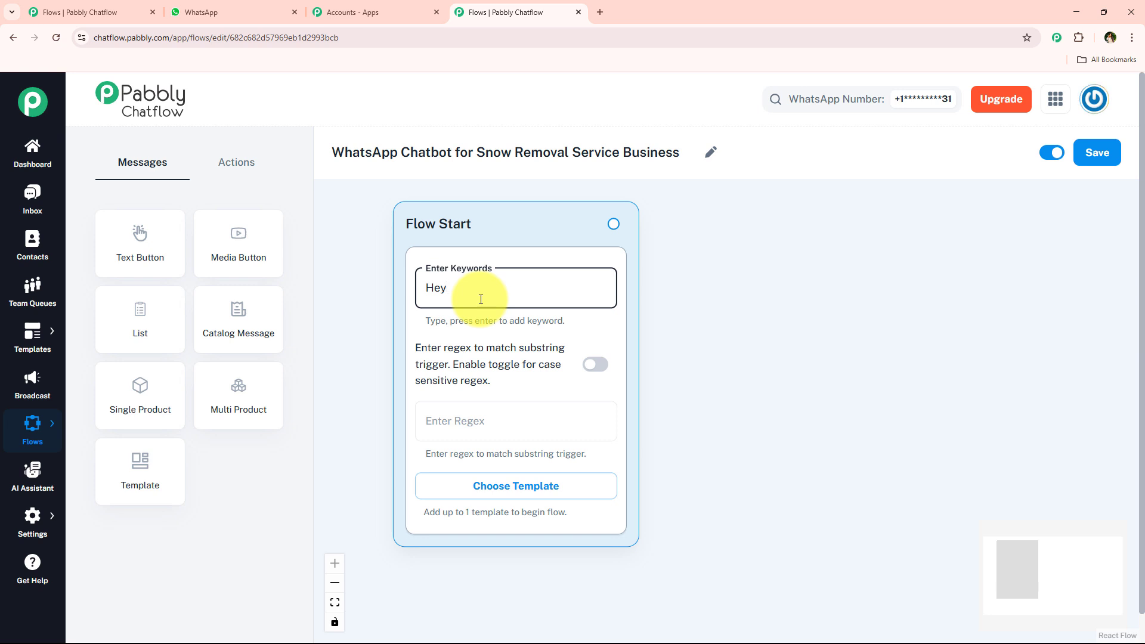
key(Return)
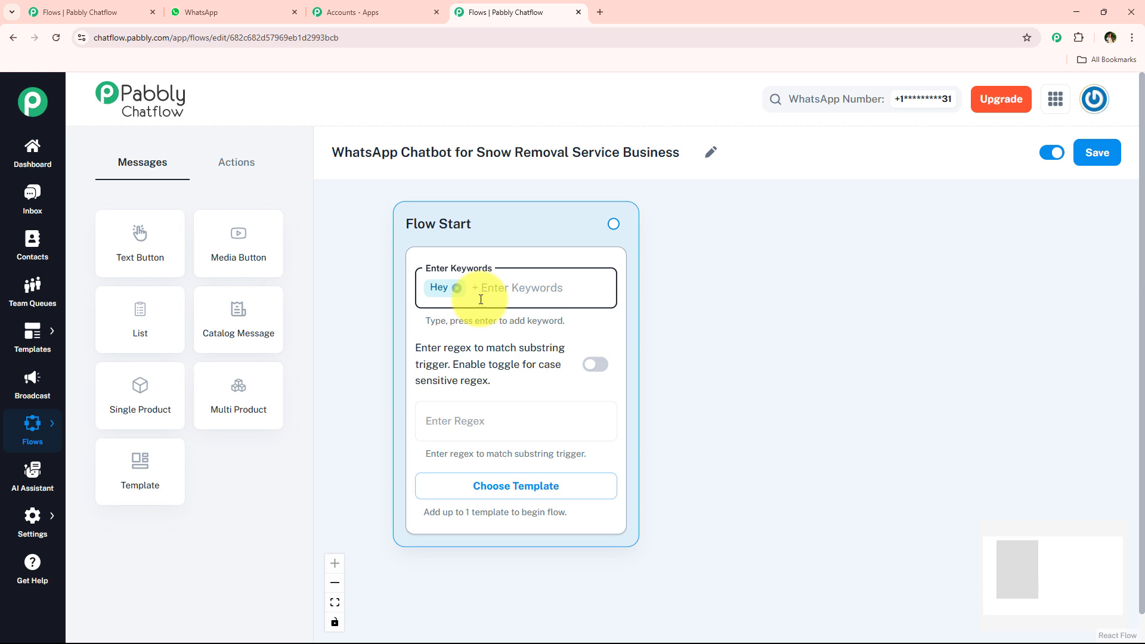
key(BackSpace)
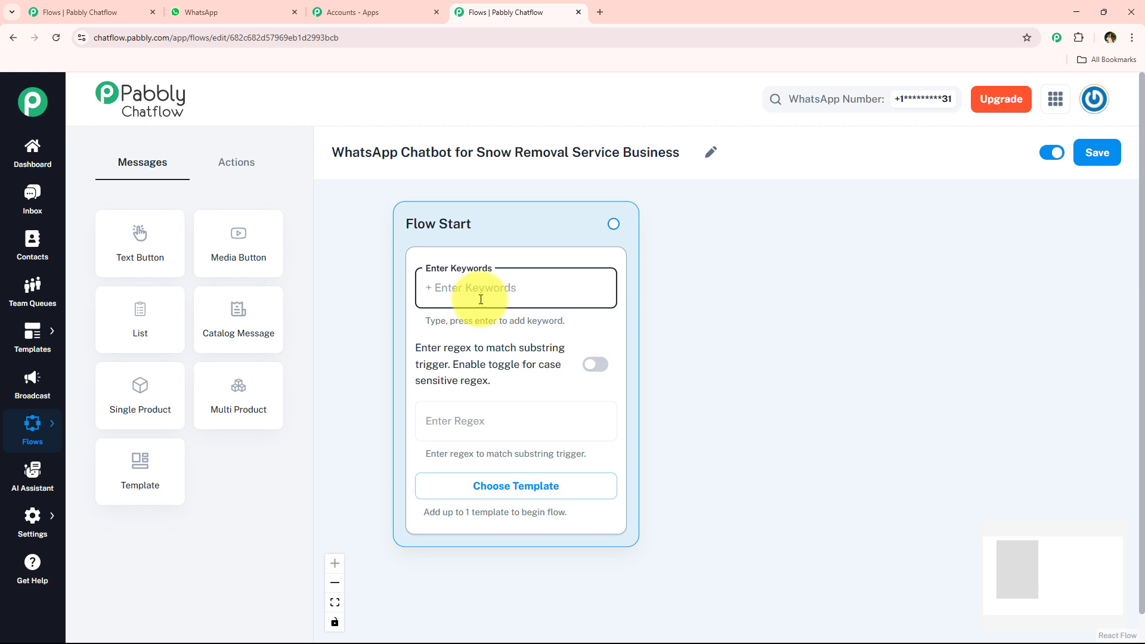
Set the Flow Start trigger regex to [\s\S]+ and enable case-sensitive matching
click(472, 429)
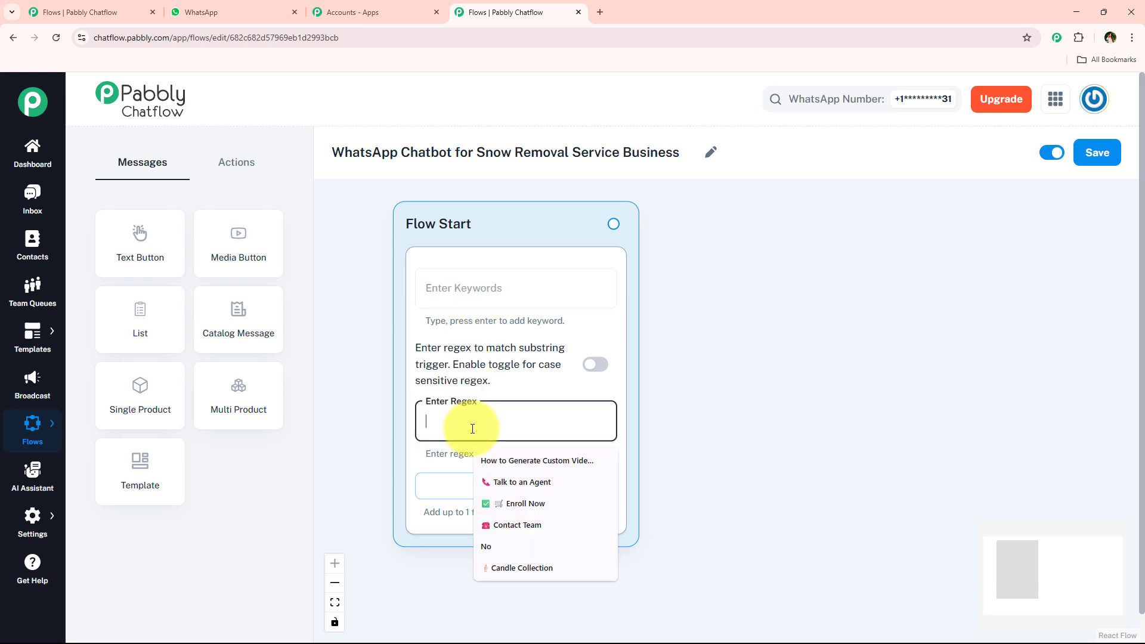
text([)
click(490, 461)
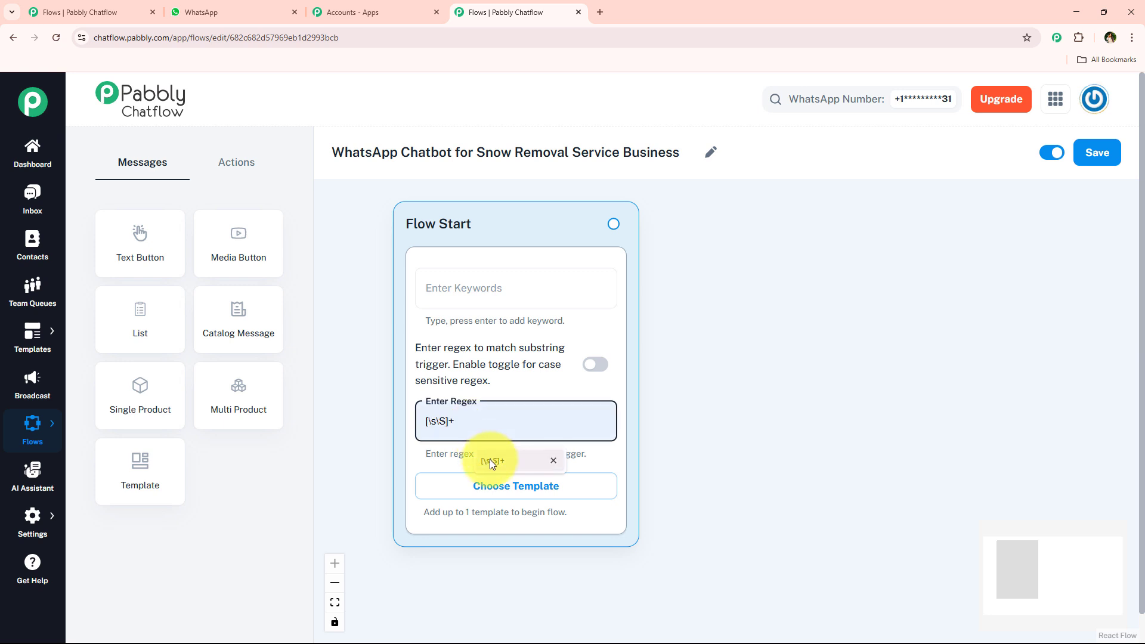
click(748, 401)
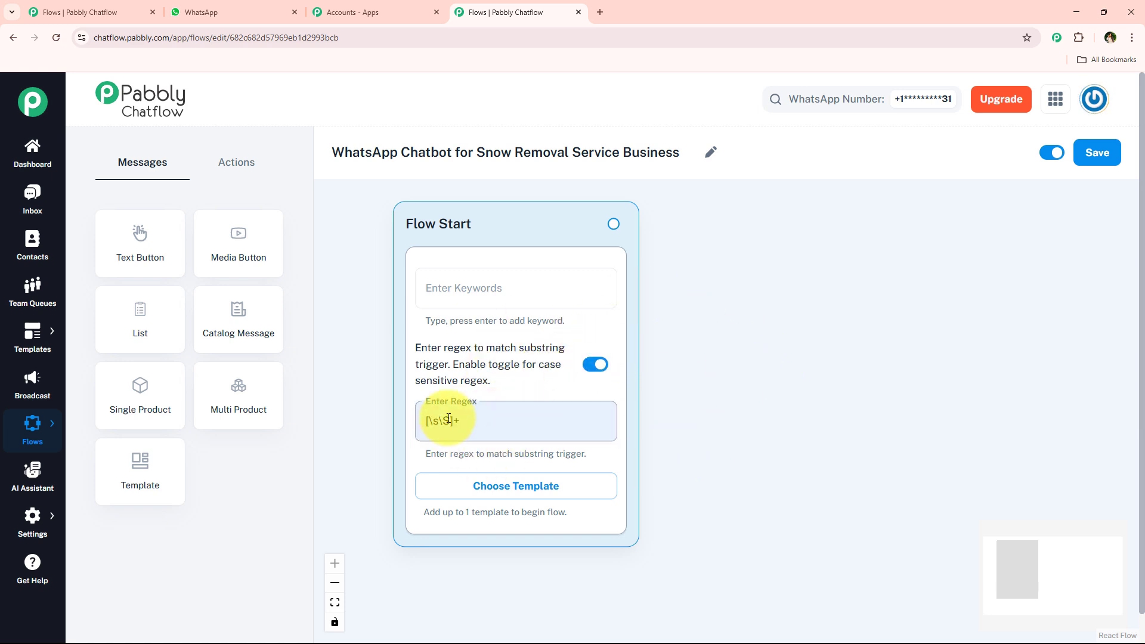
click(472, 428)
click(696, 398)
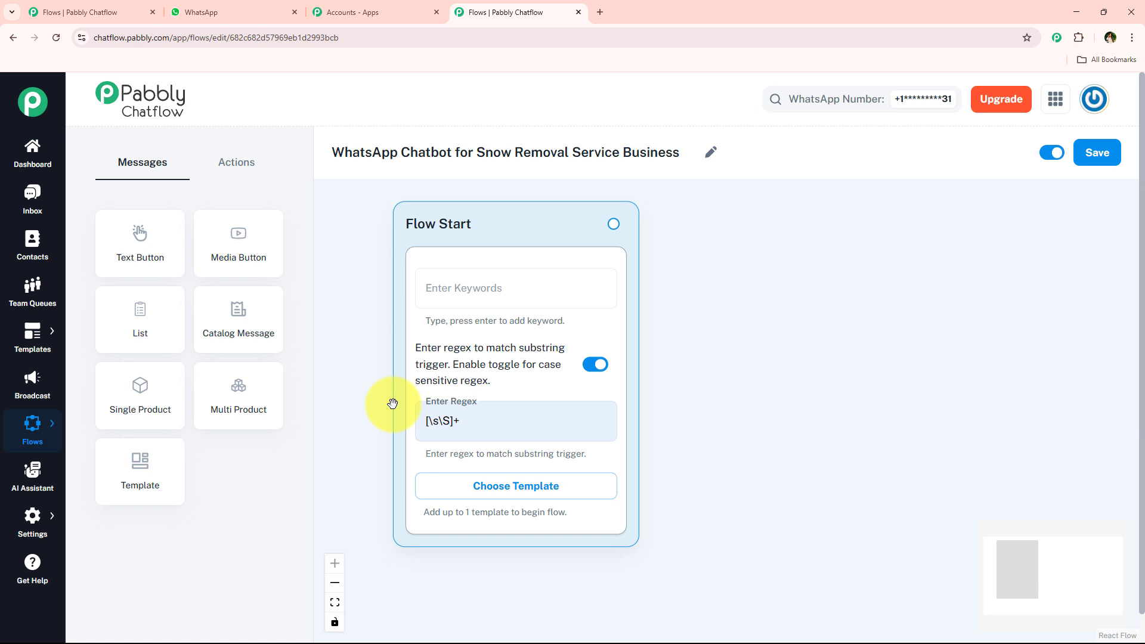
click(577, 414)
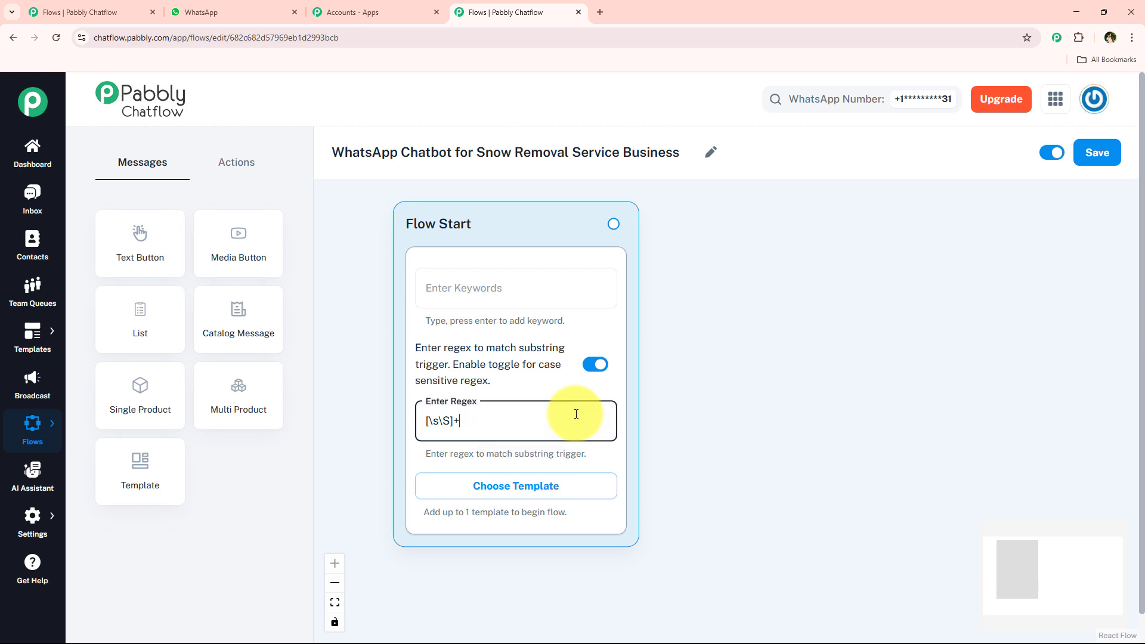
click(724, 330)
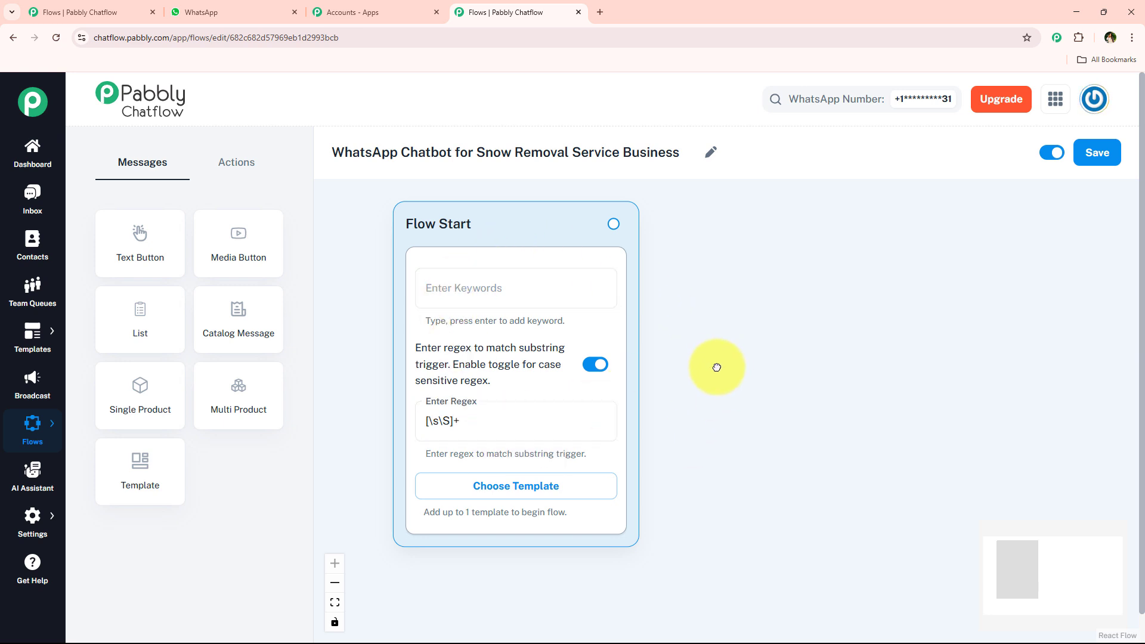
drag(719, 365, 712, 399)
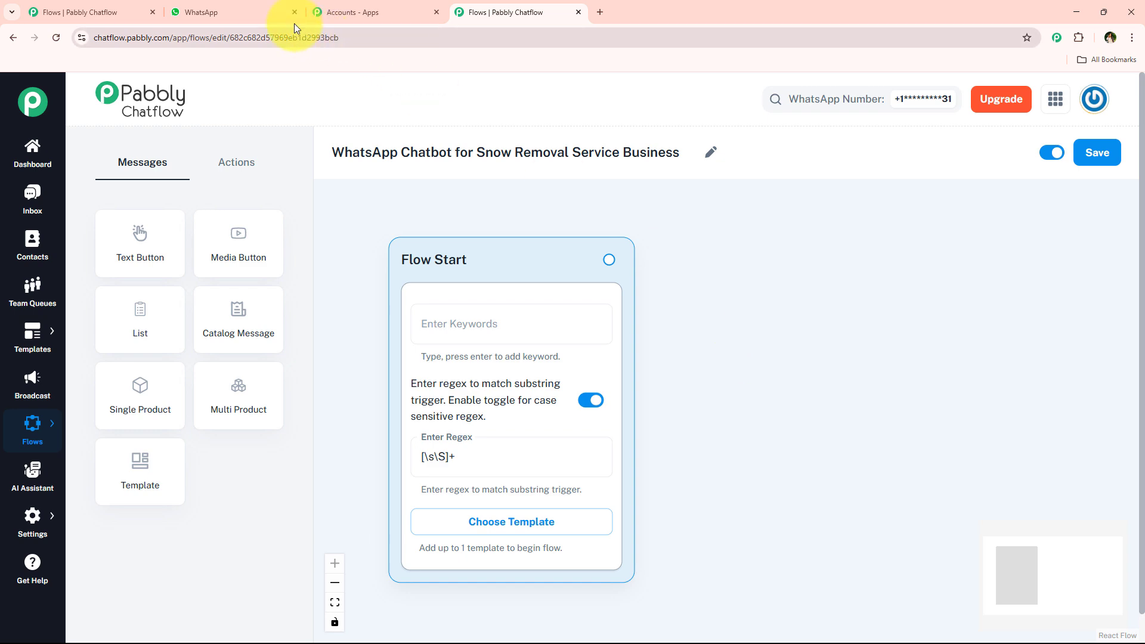
Switch to the WhatsApp chat and copy the full FrostClear Snow Services welcome message
click(263, 13)
click(854, 245)
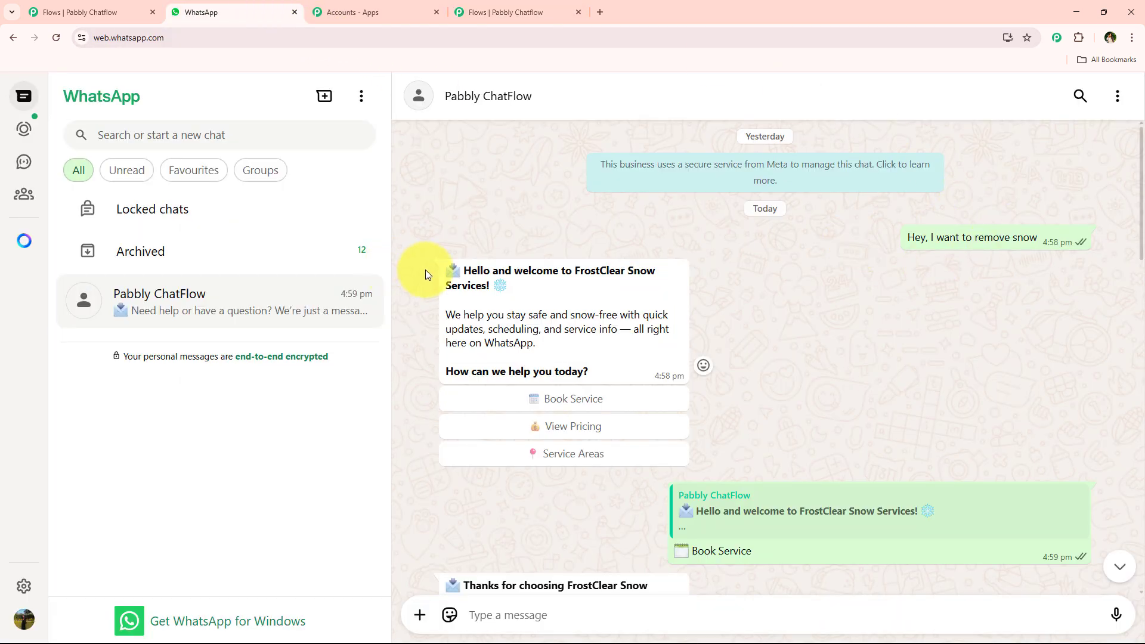
drag(448, 270, 626, 381)
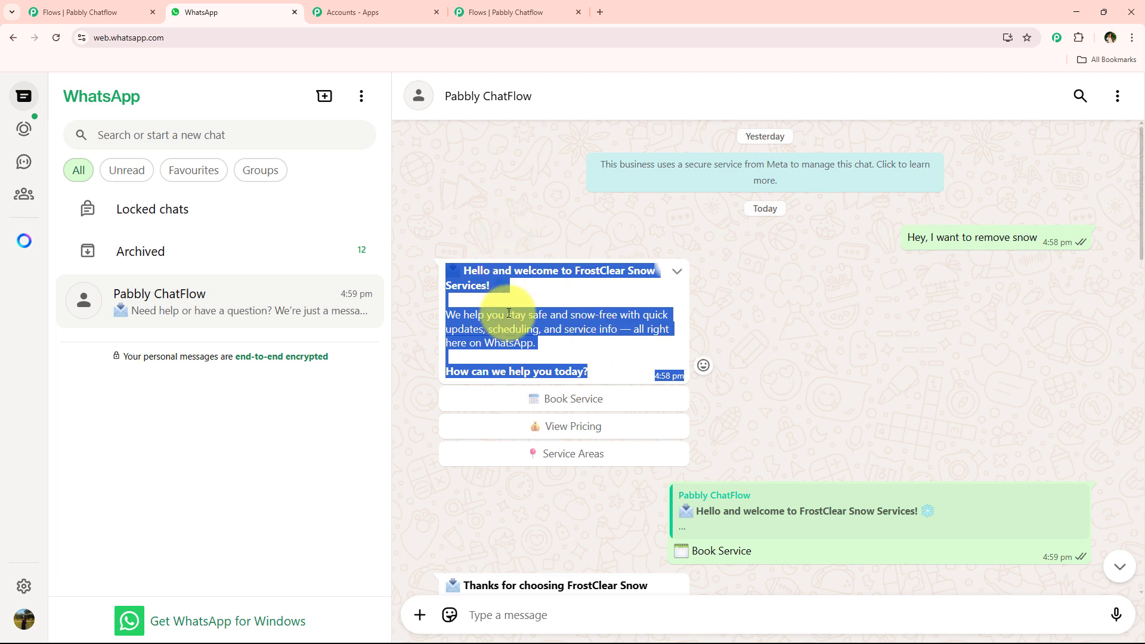
Return to the new flow, connect a Text + Button message to Flow Start, and paste the copied welcome text into it
click(510, 5)
drag(609, 259, 795, 265)
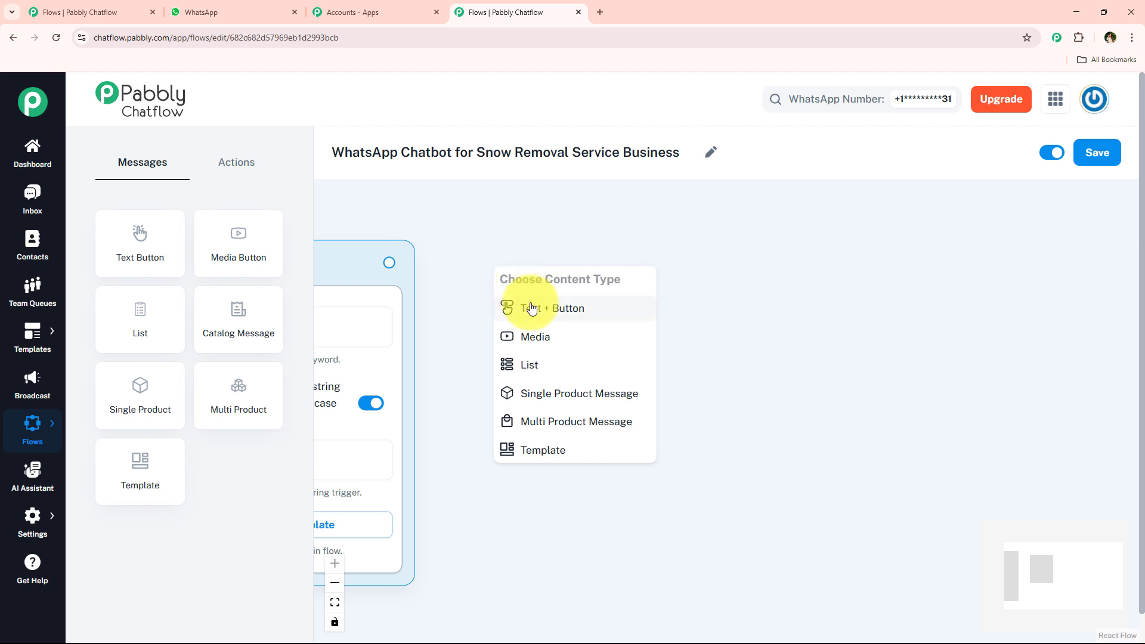
click(530, 307)
click(571, 324)
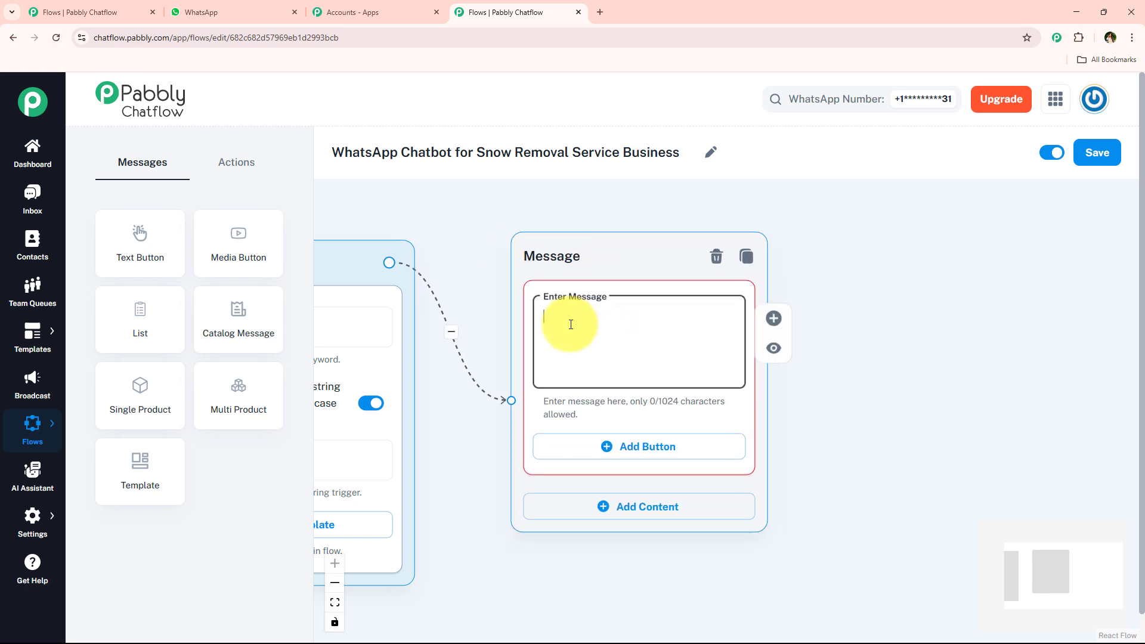
key(ctrl+v)
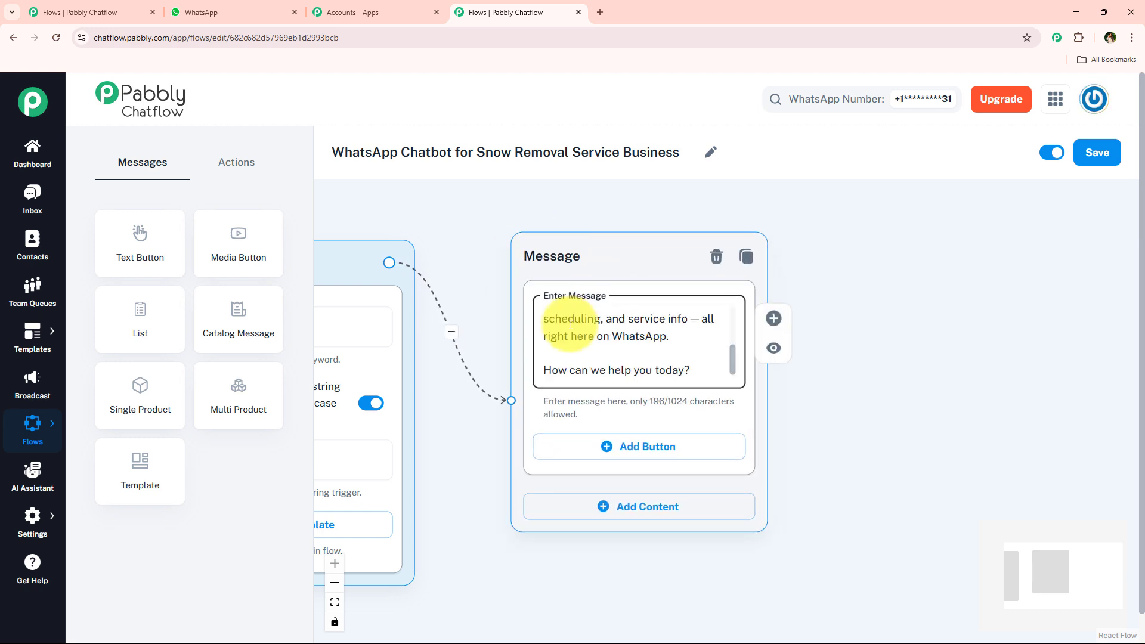
drag(734, 350, 729, 373)
Check the formatting of the greeting and the closing question in the WhatsApp welcome message
click(233, 10)
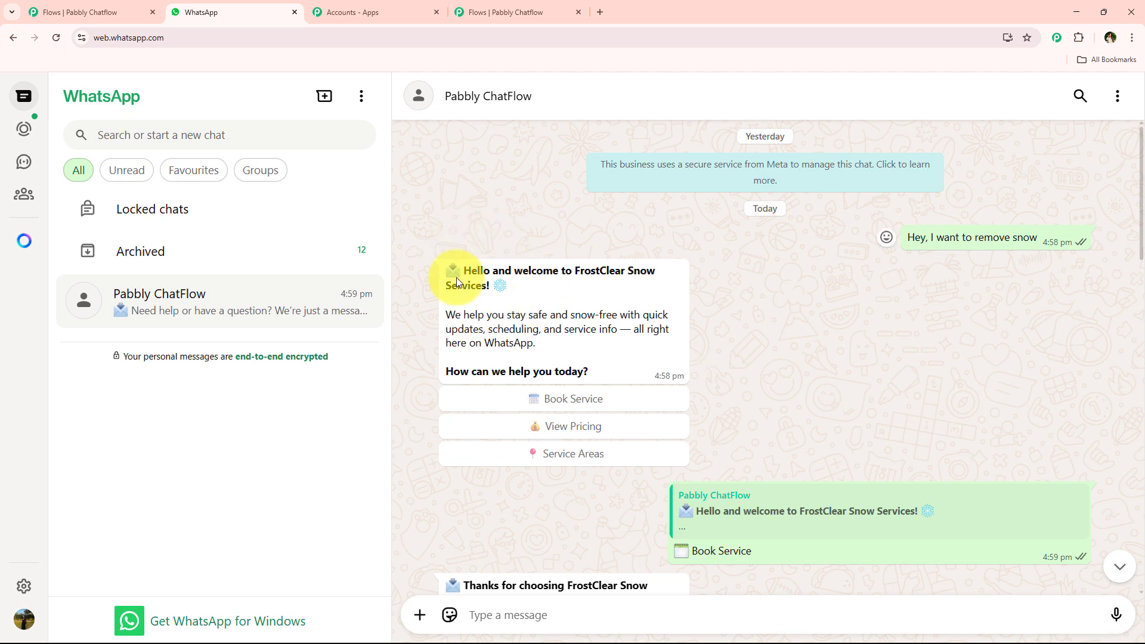
drag(448, 266, 511, 286)
drag(606, 373, 440, 374)
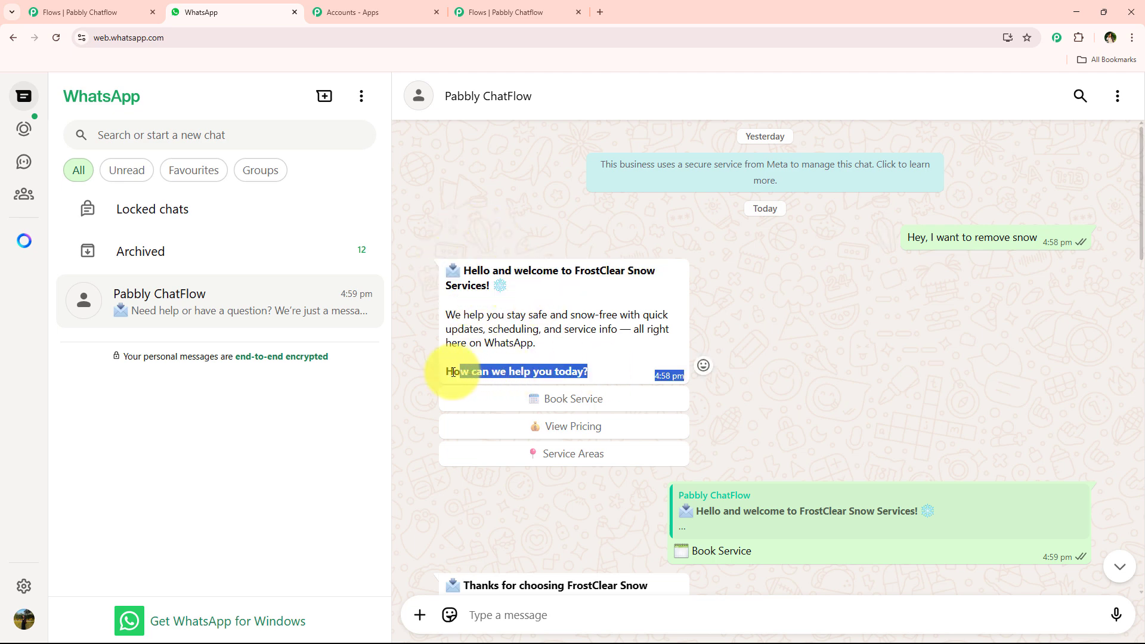
click(570, 363)
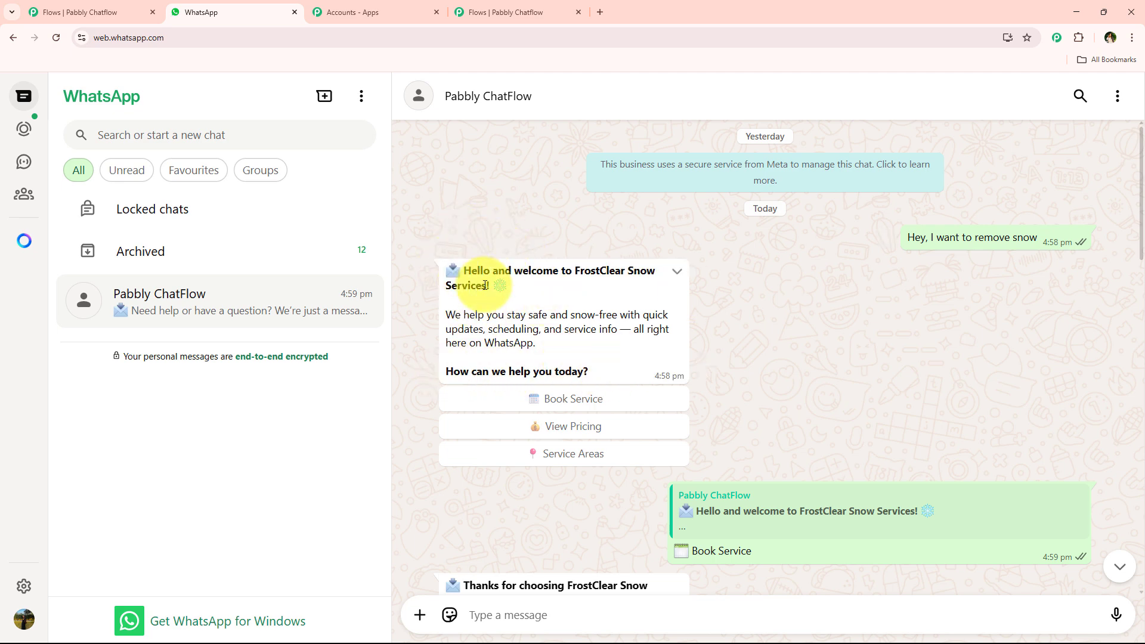
Return to the flow and wrap the welcome message's closing question "How can we help you today?" in asterisks for bold
click(535, 7)
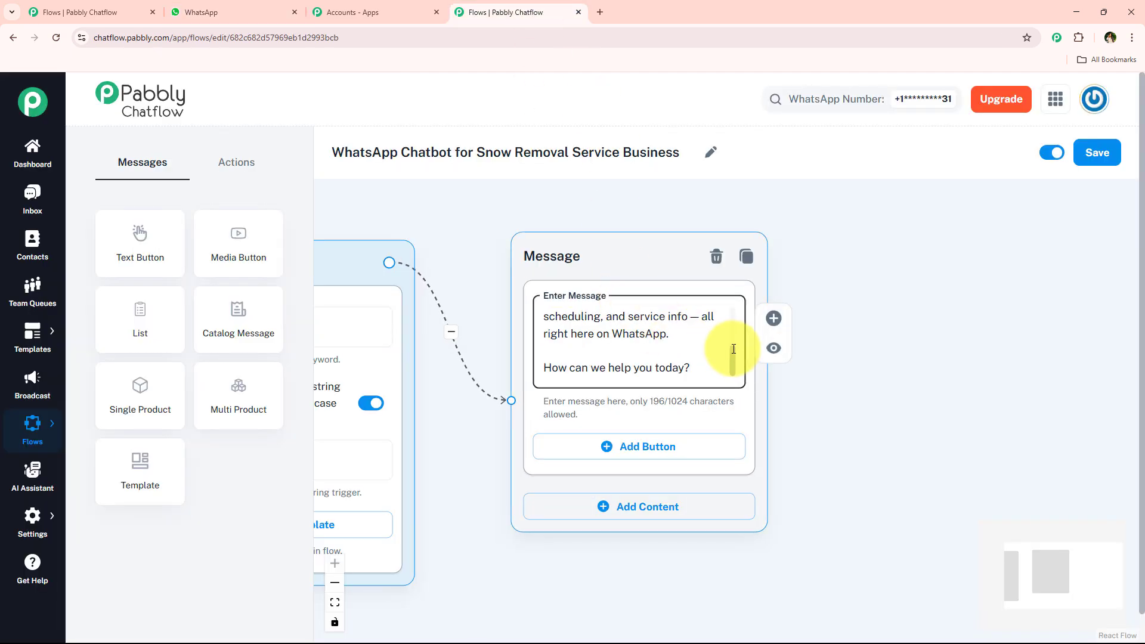
click(545, 367)
text(*)
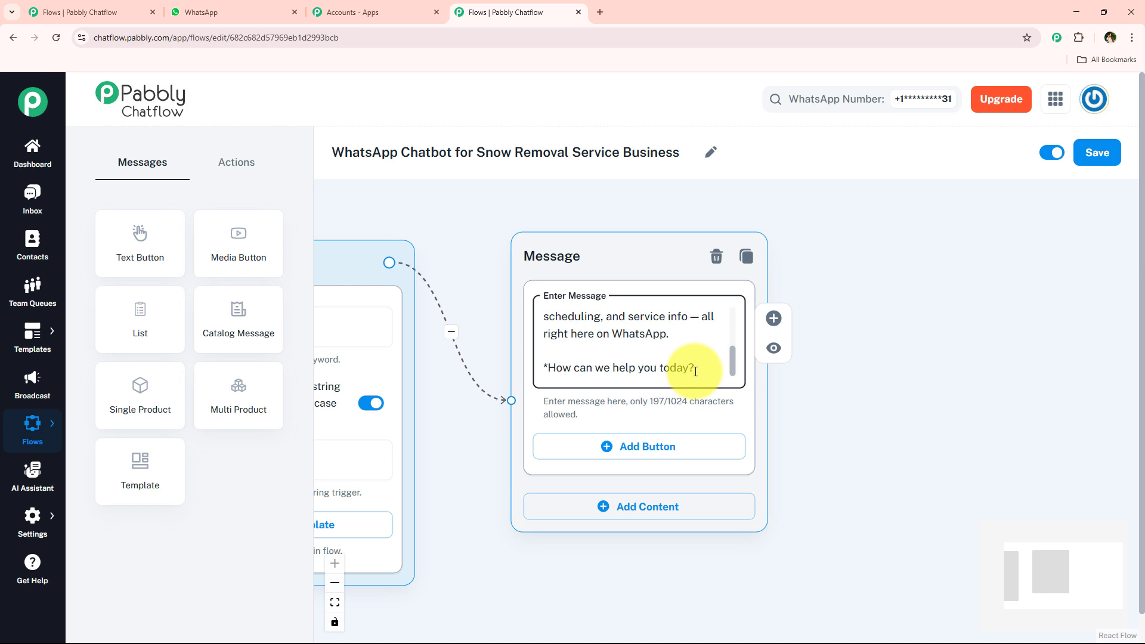
click(696, 372)
text(*)
Wrap the greeting "Hello and welcome to FrostClear Snow Services!" in asterisks for bold, leaving both emojis outside
drag(730, 368, 732, 286)
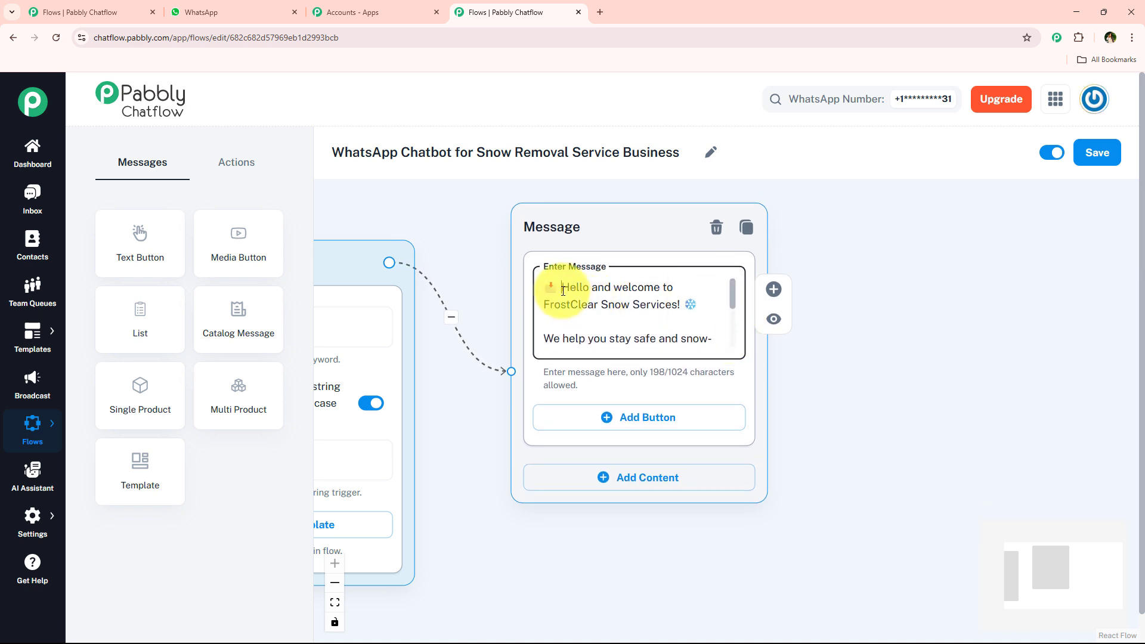
click(561, 289)
text(*)
click(685, 307)
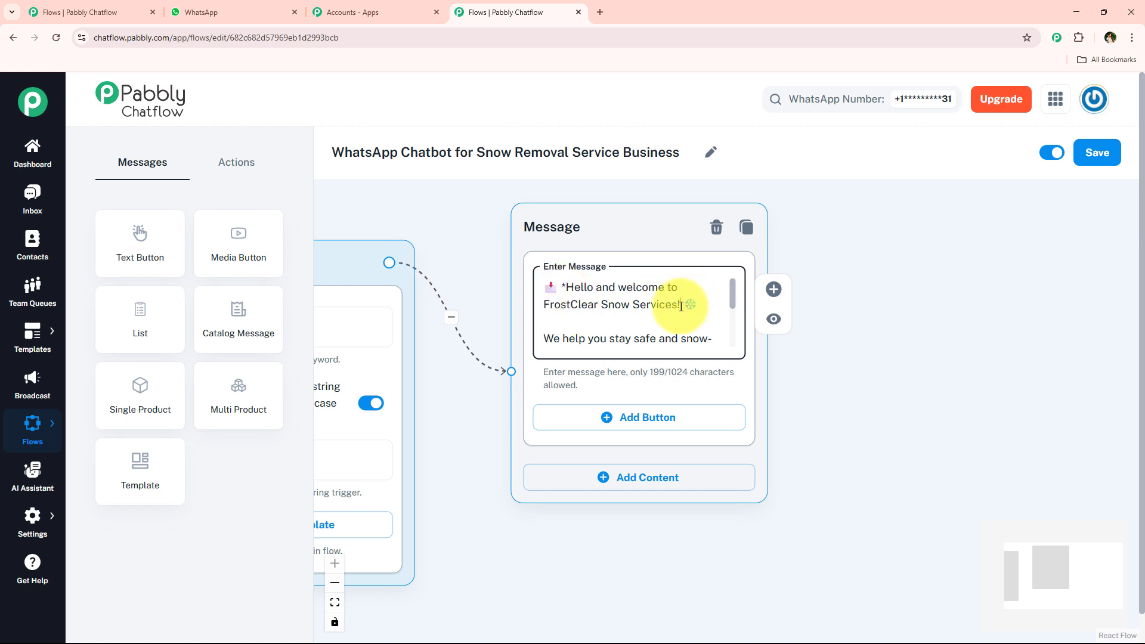
text(*)
click(841, 364)
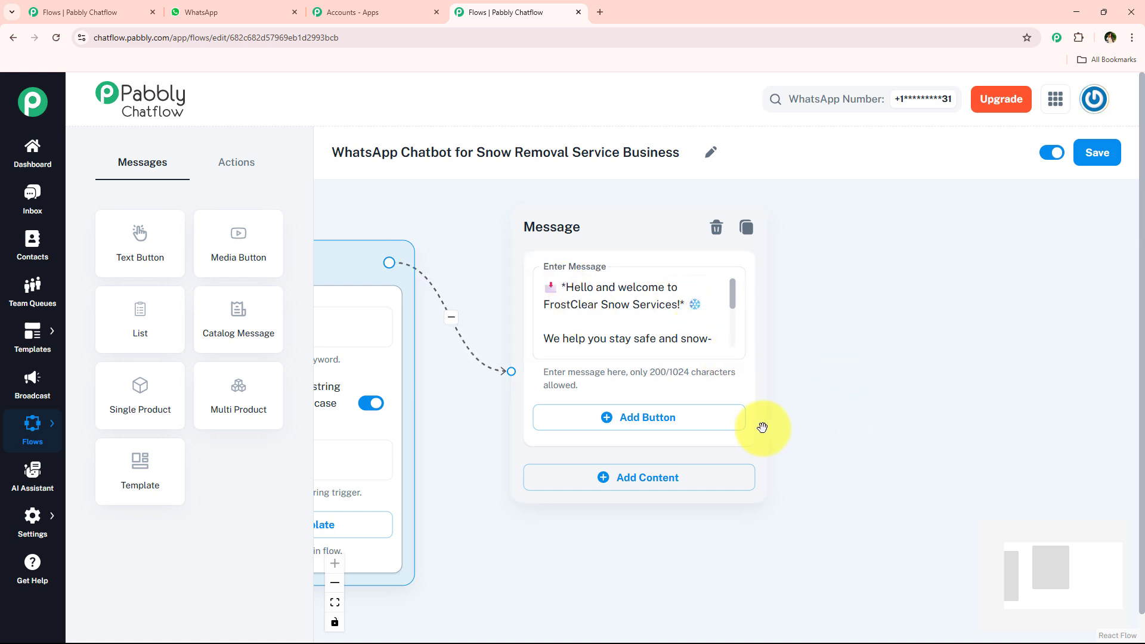
Switch to the WhatsApp chat and copy the "Book Service" reply text together with its calendar emoji
click(226, 12)
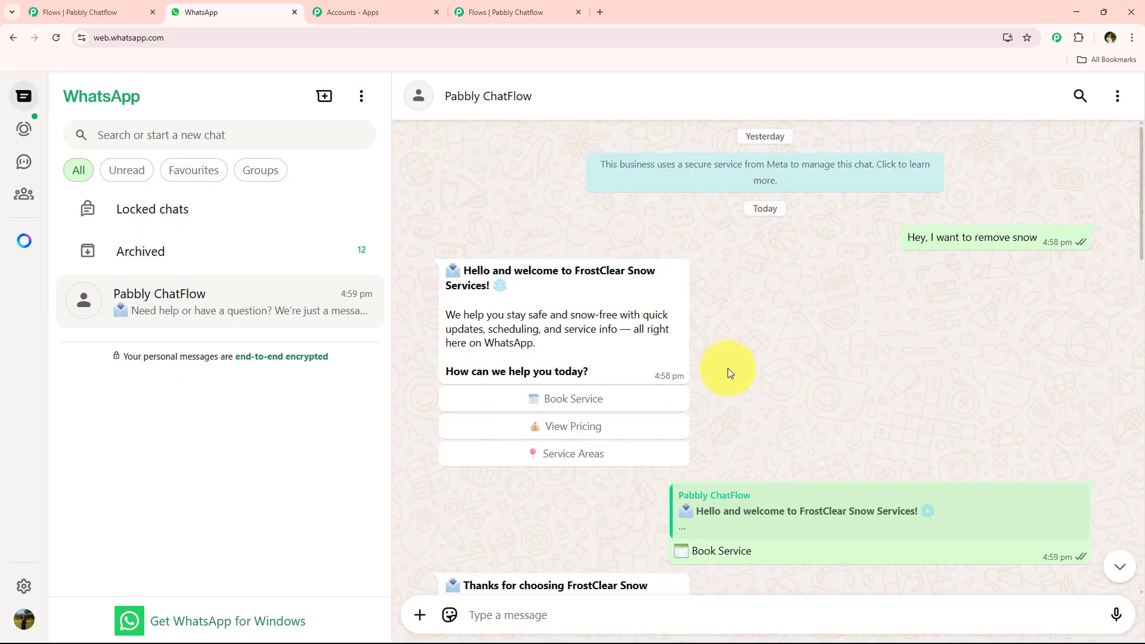
scroll(721, 389, down, 2)
drag(761, 433, 632, 436)
key(ctrl+c)
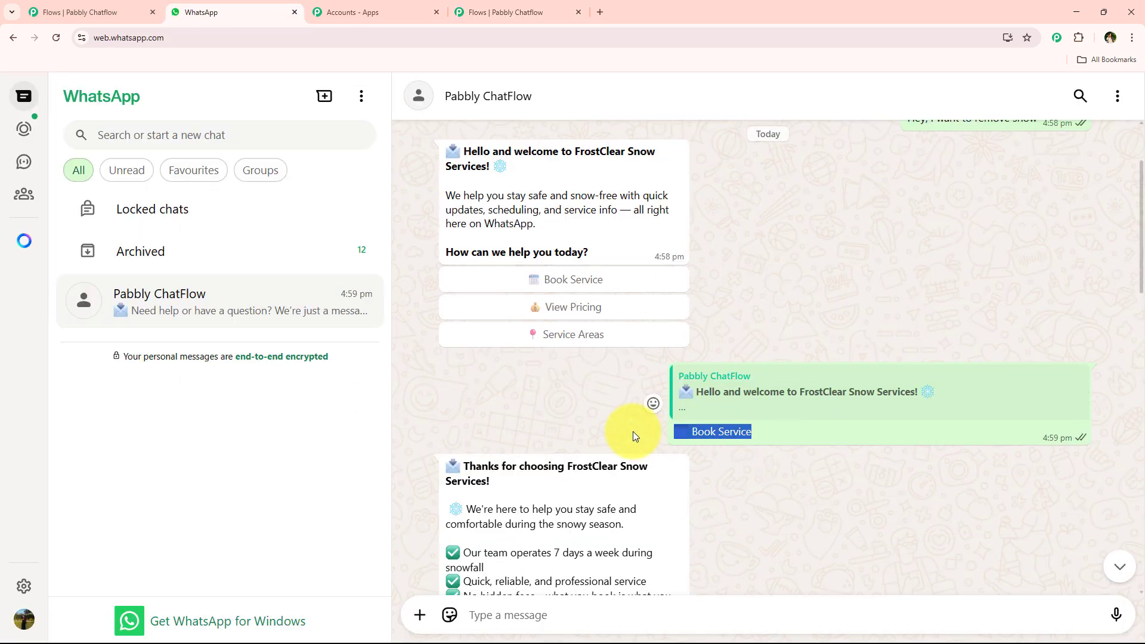
scroll(552, 382, down, 5)
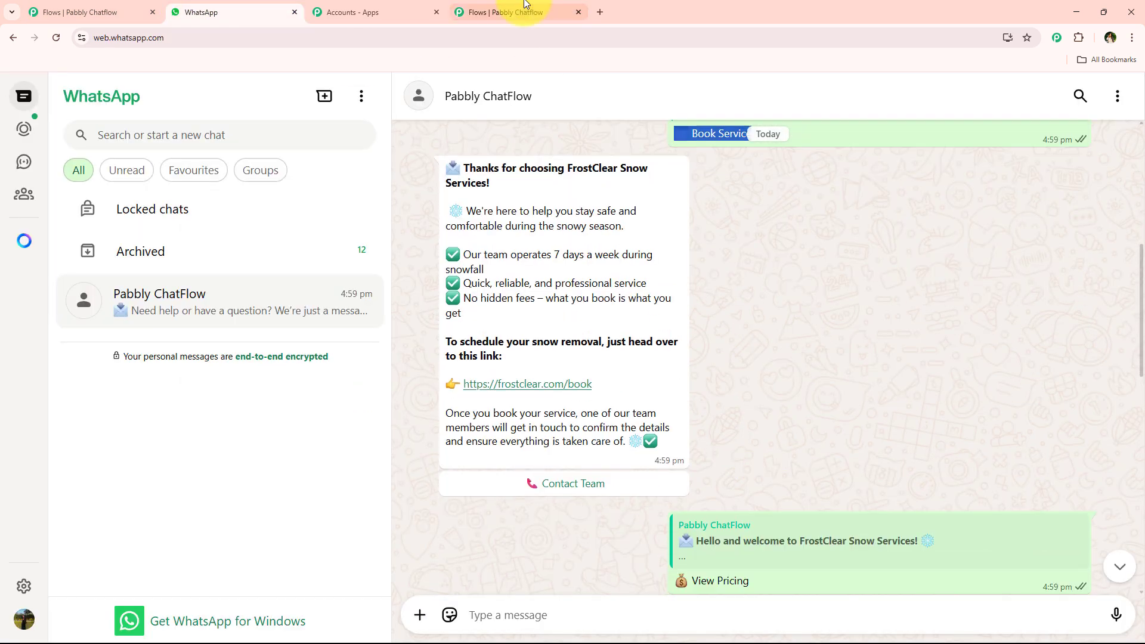
Return to the flow, add three buttons to the welcome message, and paste "Book Service" as the first button's text
click(505, 12)
click(643, 422)
click(639, 501)
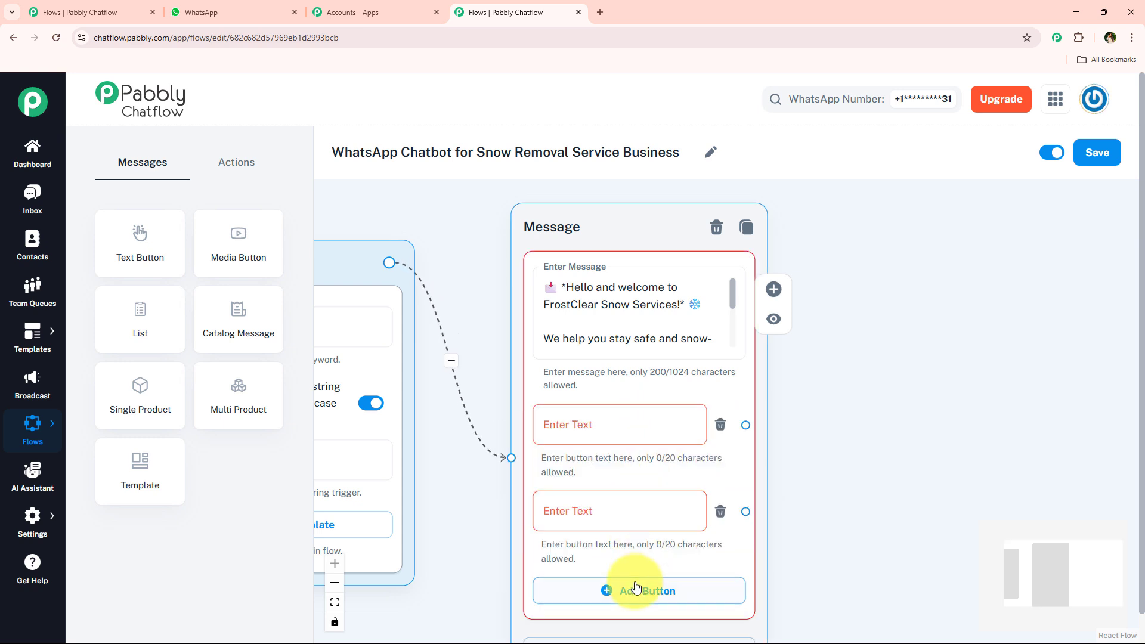
click(634, 586)
drag(602, 391, 530, 273)
click(498, 317)
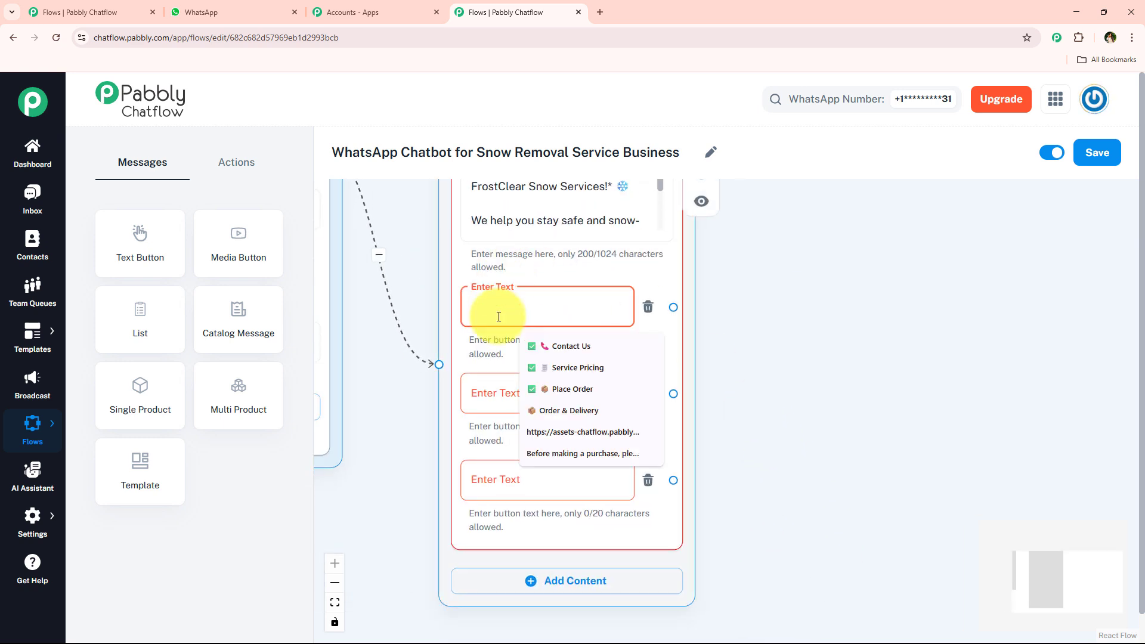
key(ctrl+v)
click(811, 330)
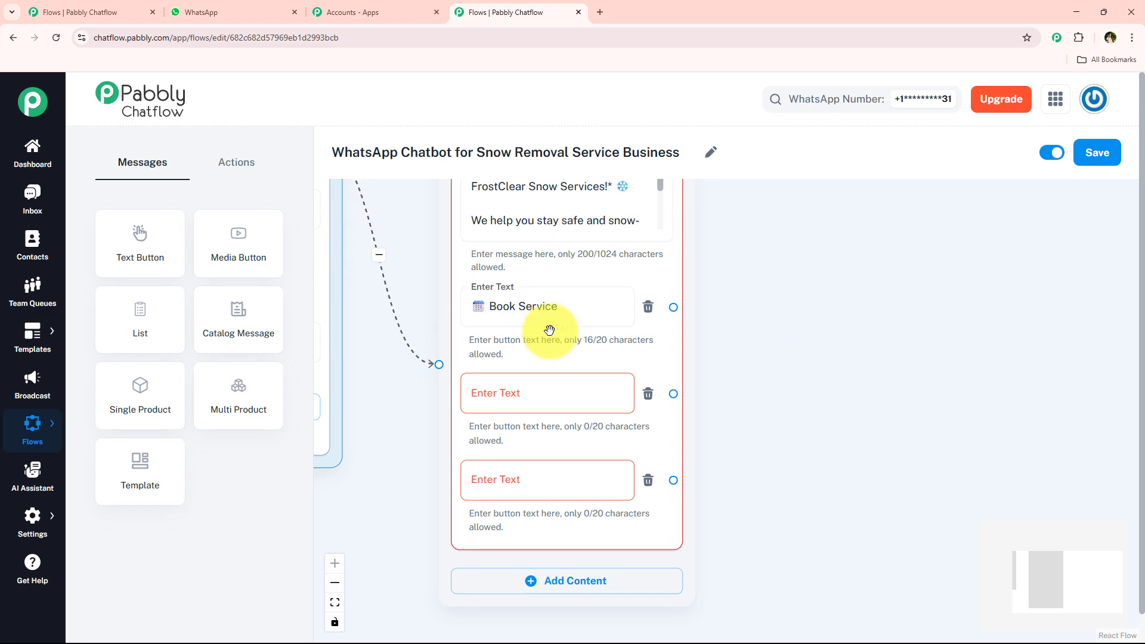
Copy the "View Pricing" reply with its emoji from the WhatsApp chat and paste it as the second button's text
click(247, 11)
scroll(750, 220, down, 4)
drag(751, 342, 649, 345)
key(ctrl+c)
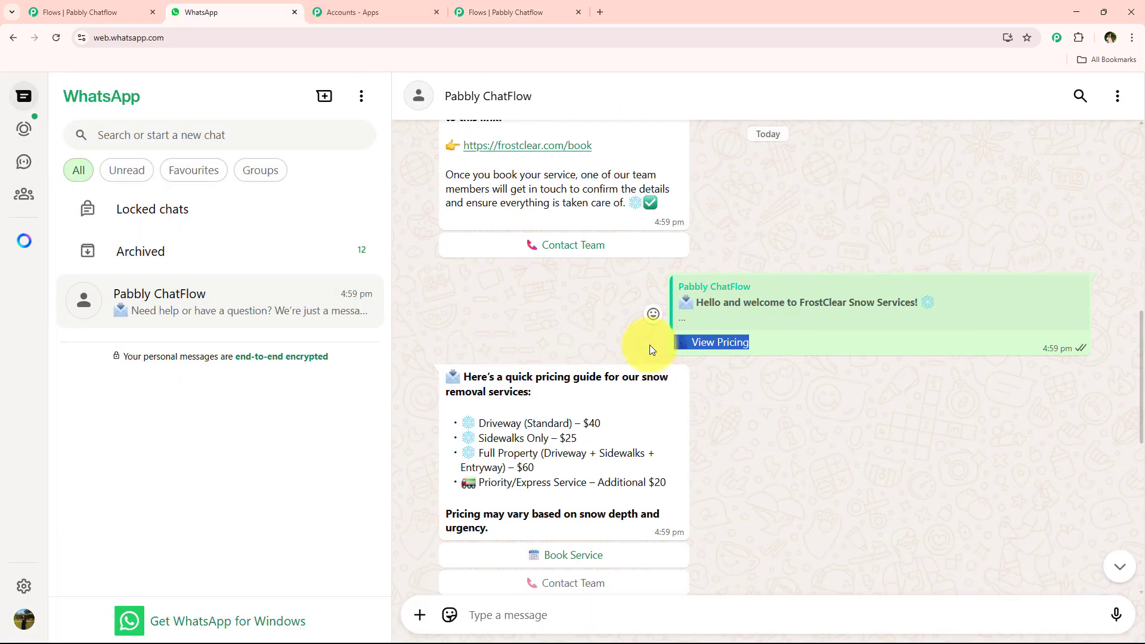
click(521, 9)
click(541, 406)
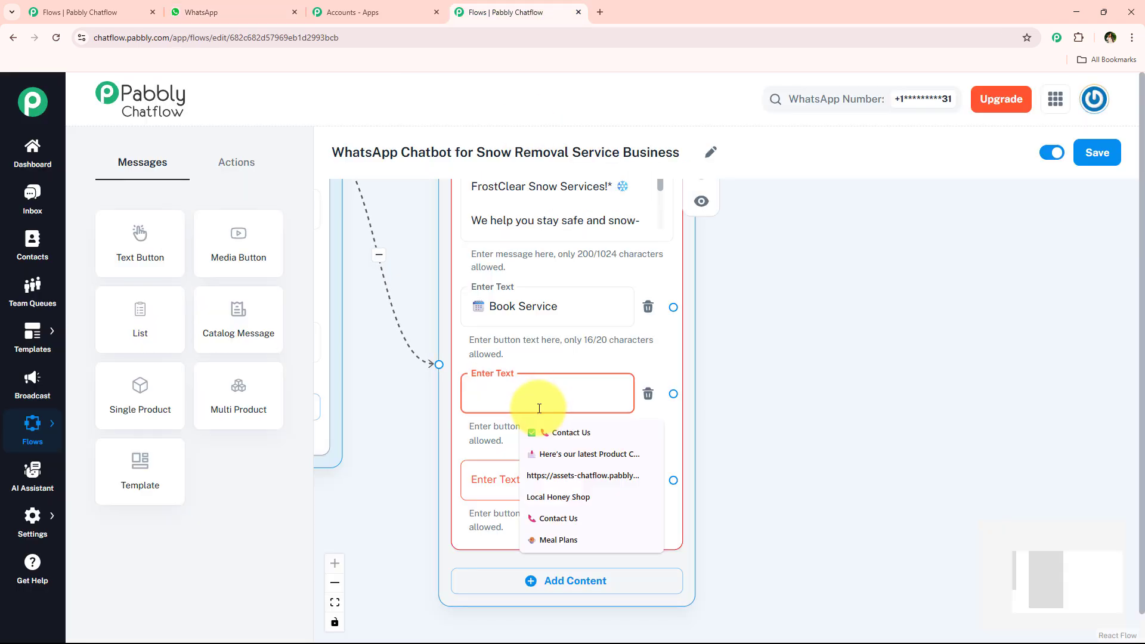
key(ctrl+v)
Copy the "Service Areas" reply with its emoji from the WhatsApp chat and paste it as the third button's text
click(279, 10)
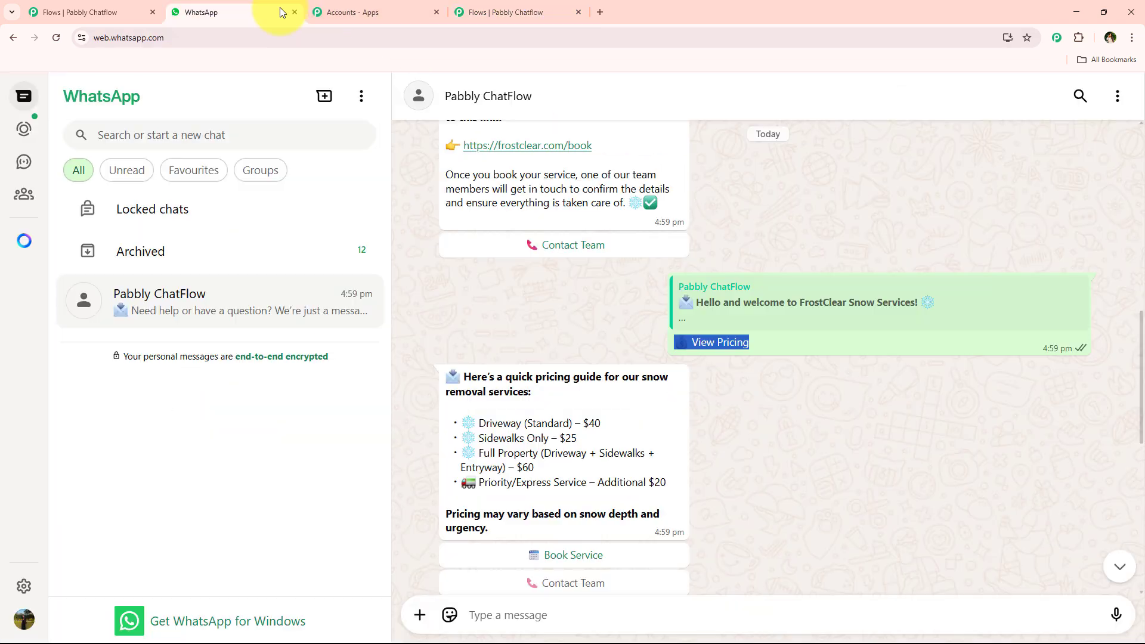
scroll(683, 307, down, 4)
drag(755, 323, 673, 331)
key(ctrl+c)
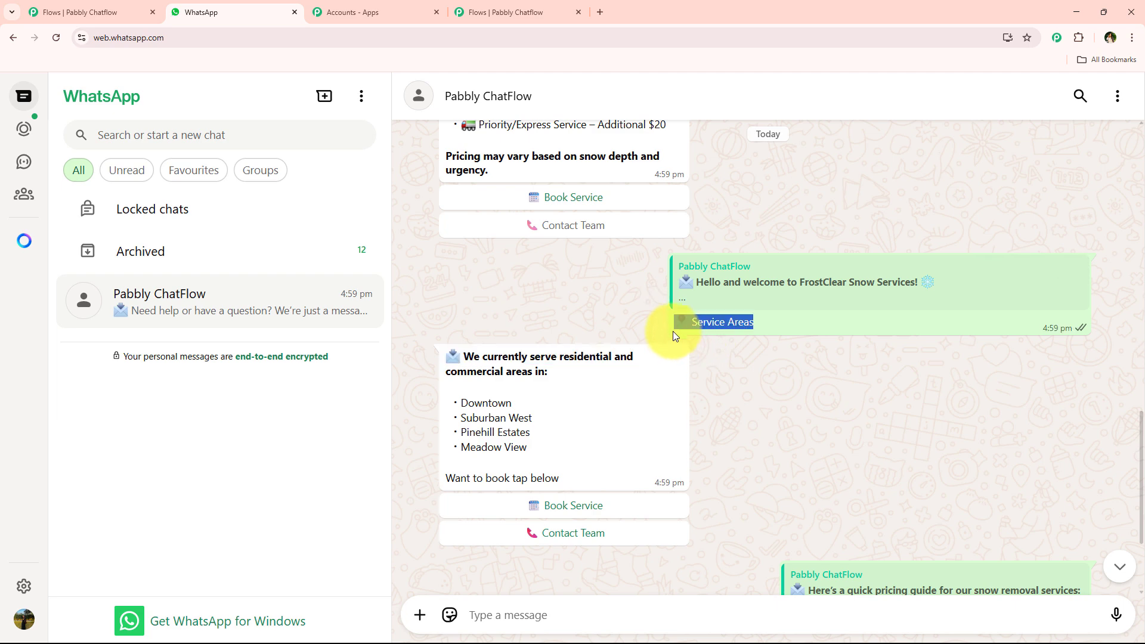
click(512, 11)
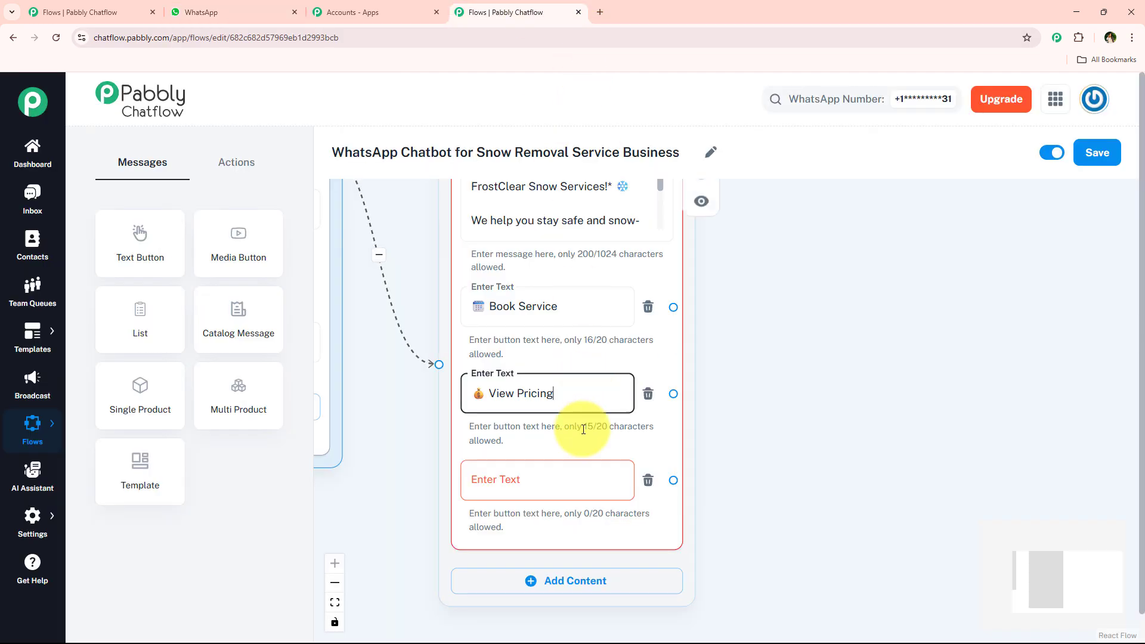
click(576, 476)
key(ctrl+v)
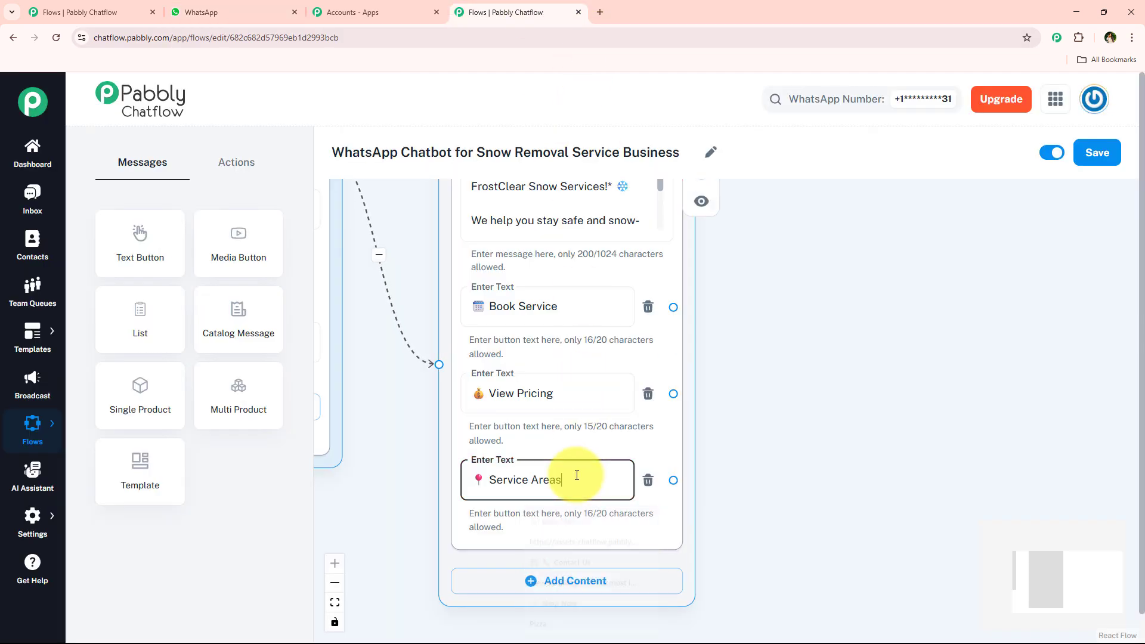
Connect a new Text + Button message to the welcome message's Book Service button, placed above and beside it
click(784, 393)
scroll(791, 393, down, 2)
drag(785, 373, 714, 369)
scroll(609, 409, up, 2)
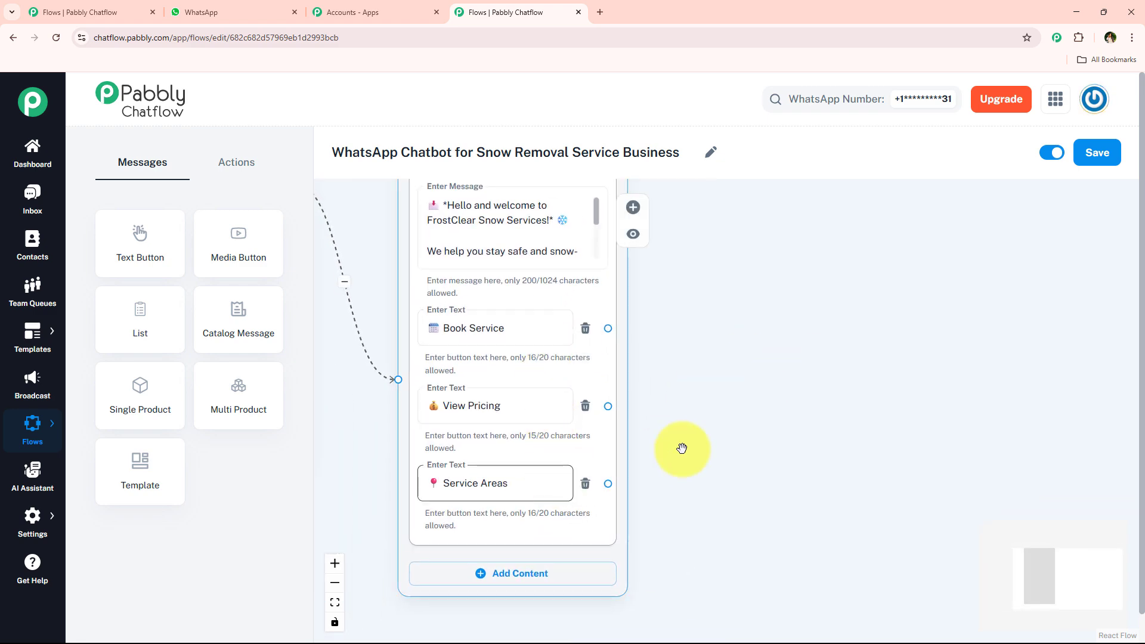
drag(683, 449, 654, 465)
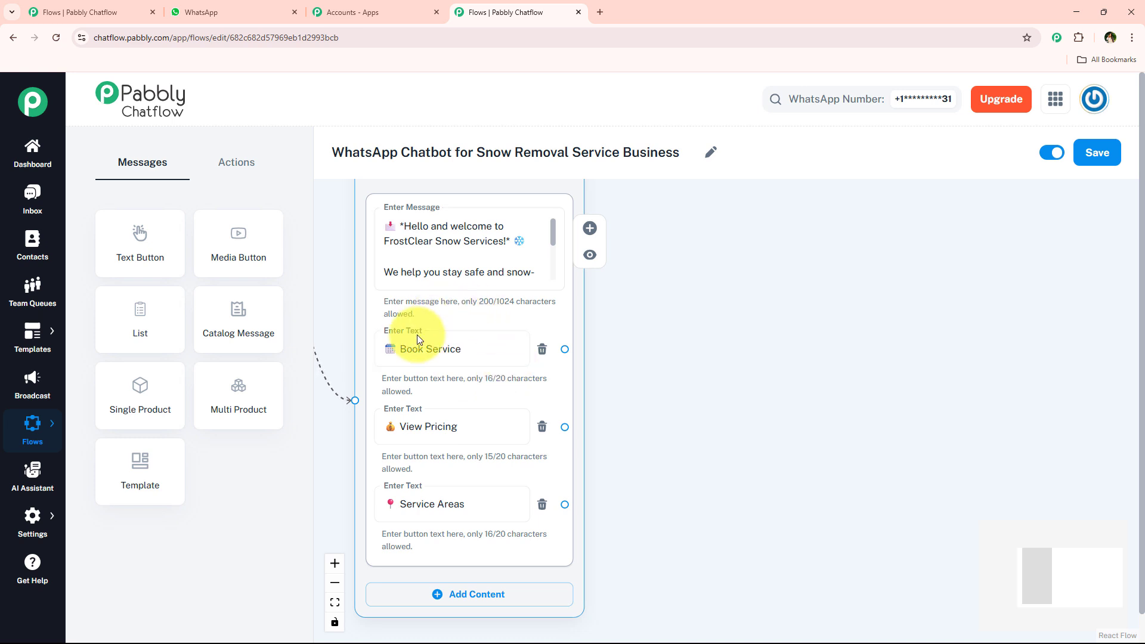
drag(567, 348, 705, 199)
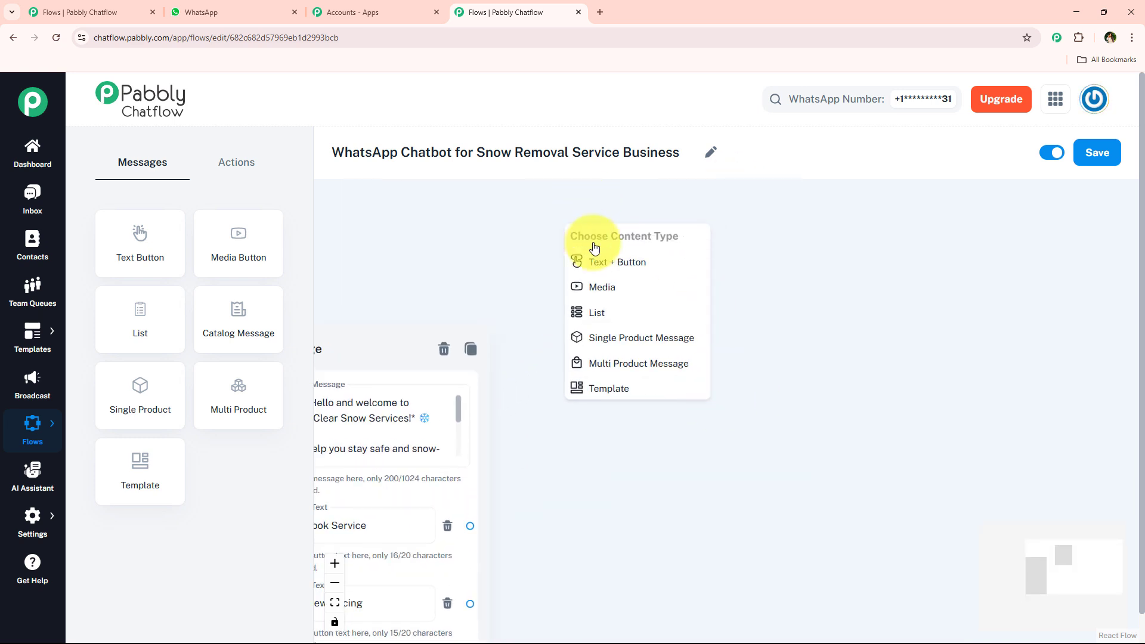
click(602, 259)
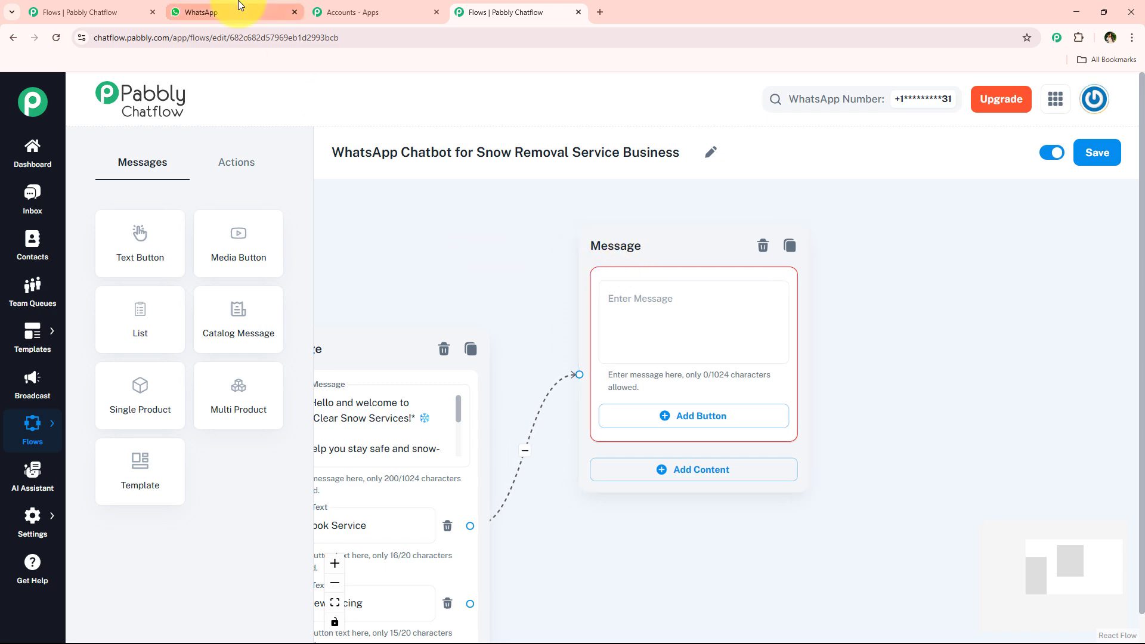
Copy the full "Thanks for choosing FrostClear Snow Services!" reply from the WhatsApp chat and paste it into the Book Service message
click(201, 12)
scroll(506, 271, down, 2)
scroll(490, 295, up, 2)
scroll(492, 296, up, 9)
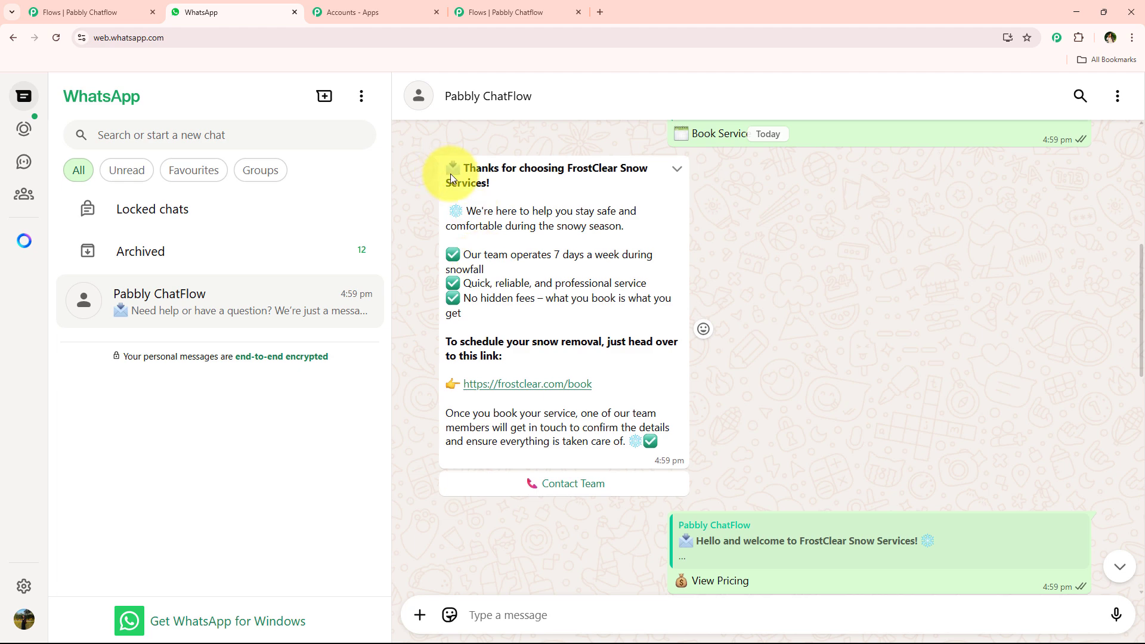
drag(448, 164, 667, 431)
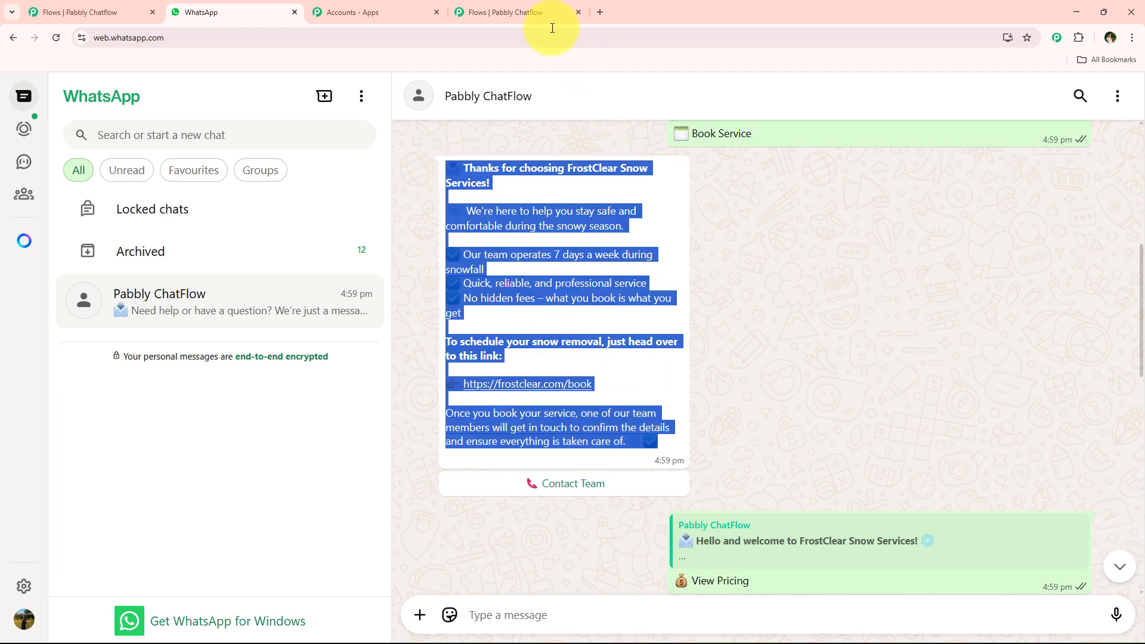
click(537, 12)
click(690, 335)
key(ctrl+v)
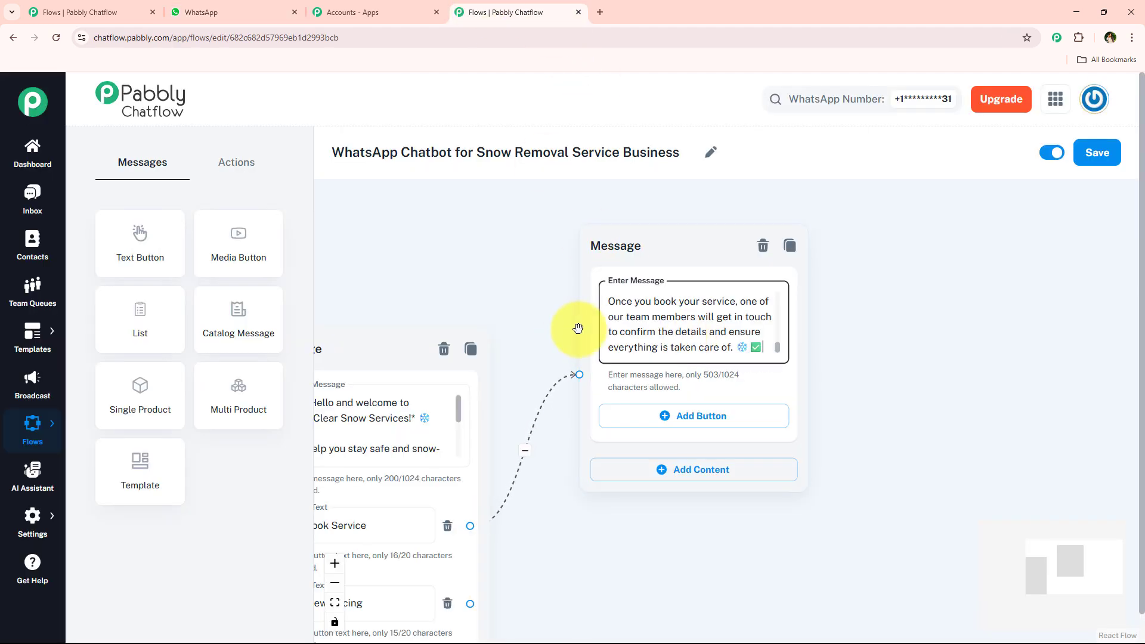
click(542, 290)
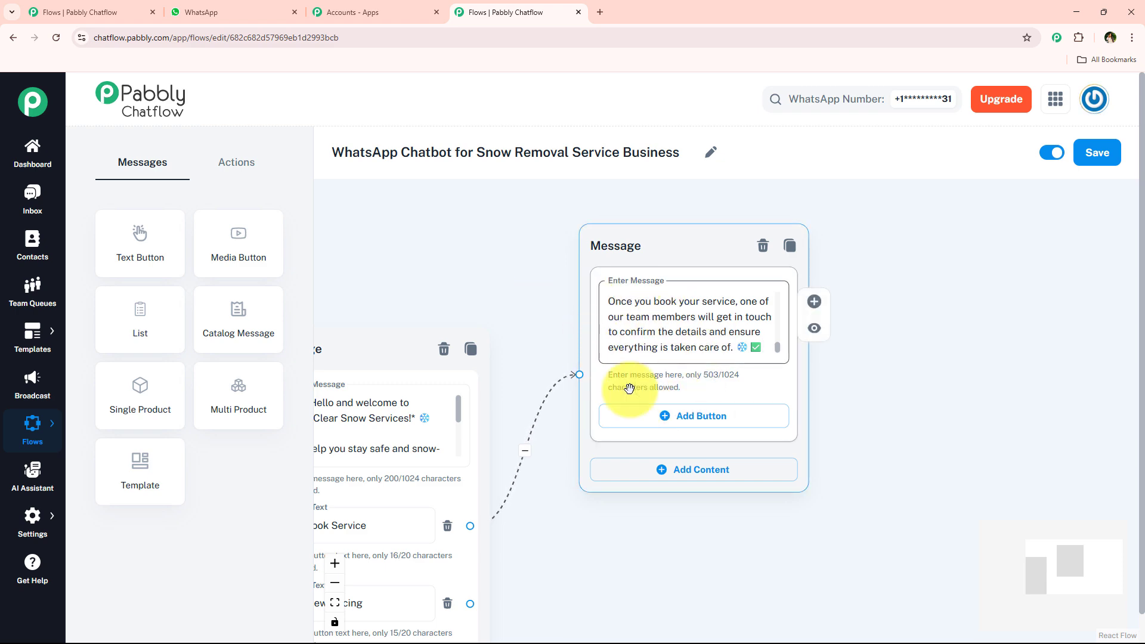
Copy "Contact Team" with its phone emoji from the WhatsApp chat and add it as a button on the Book Service reply message
click(288, 16)
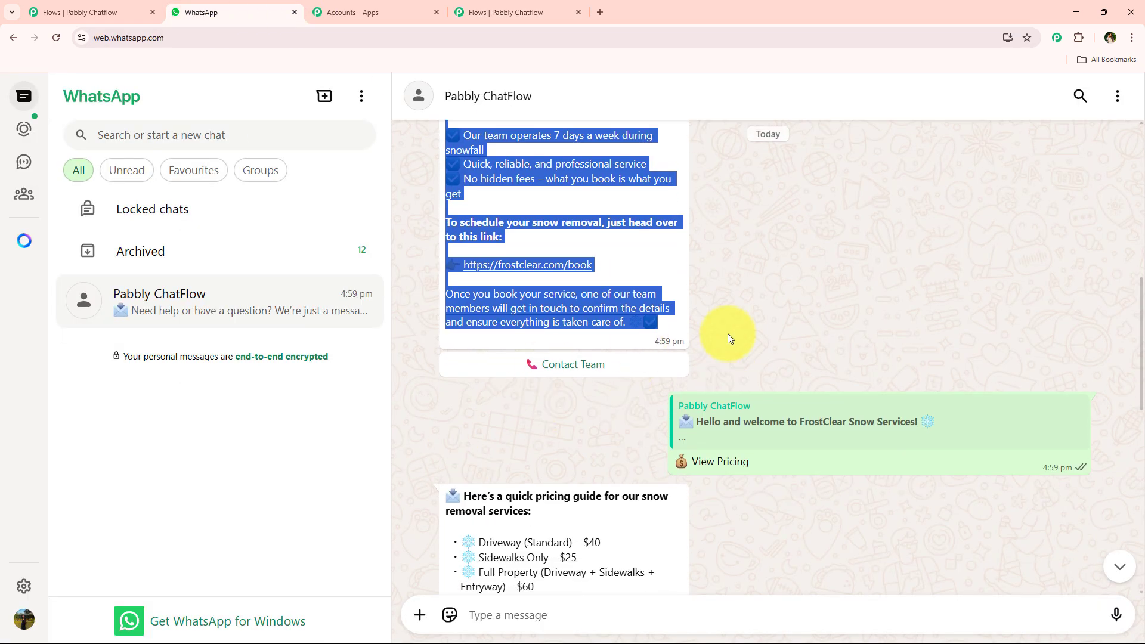
click(729, 338)
scroll(729, 447, down, 10)
drag(887, 545, 761, 535)
key(ctrl+c)
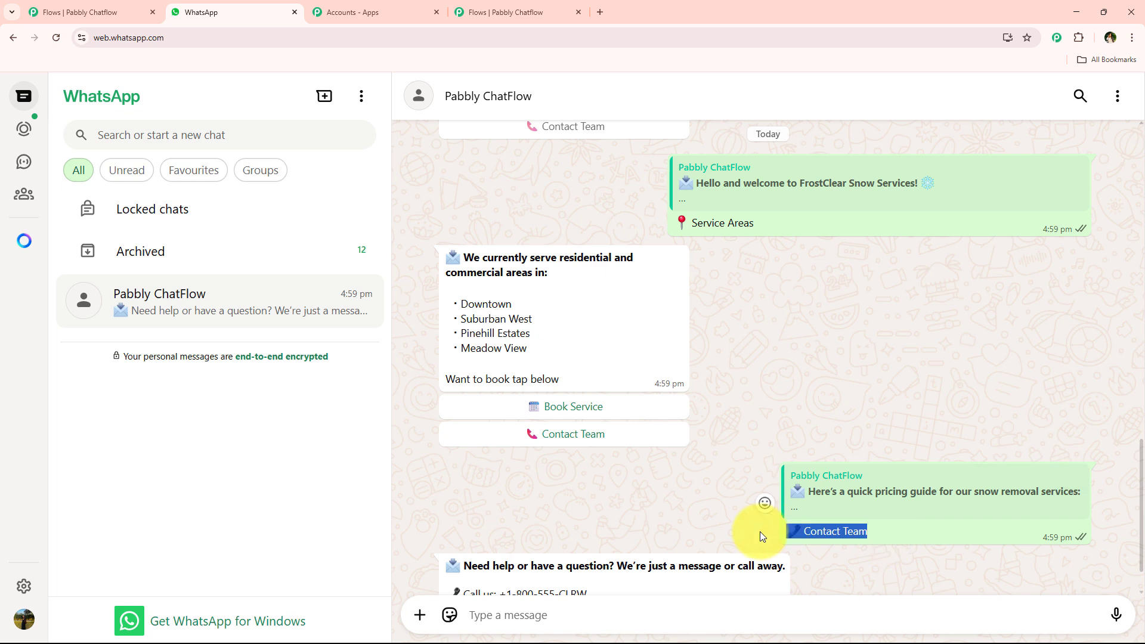
click(518, 8)
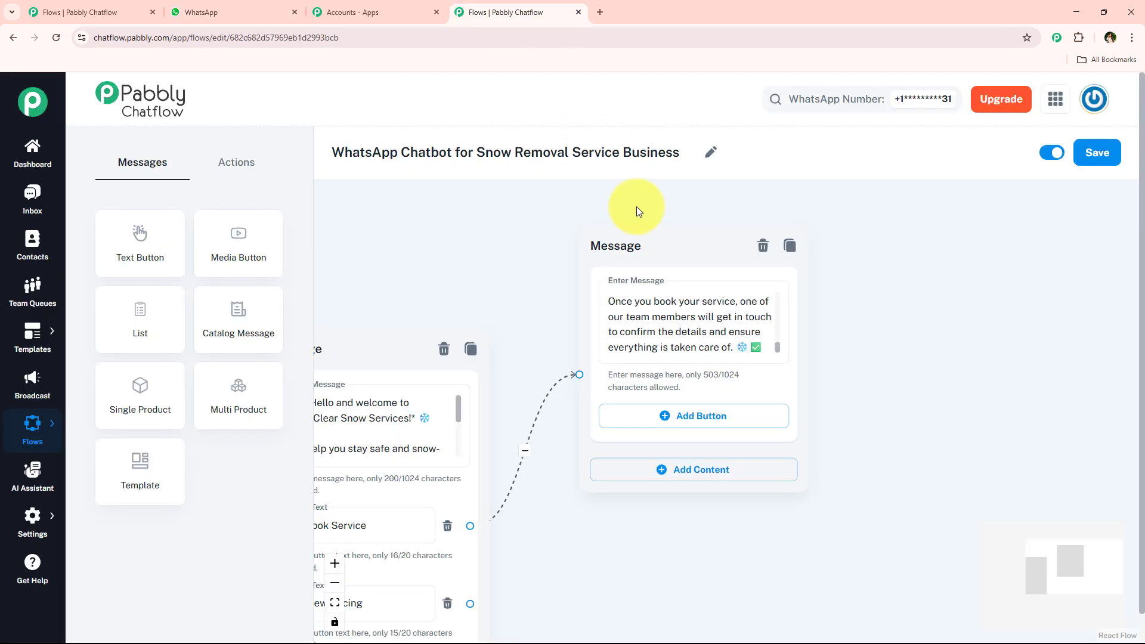
click(685, 416)
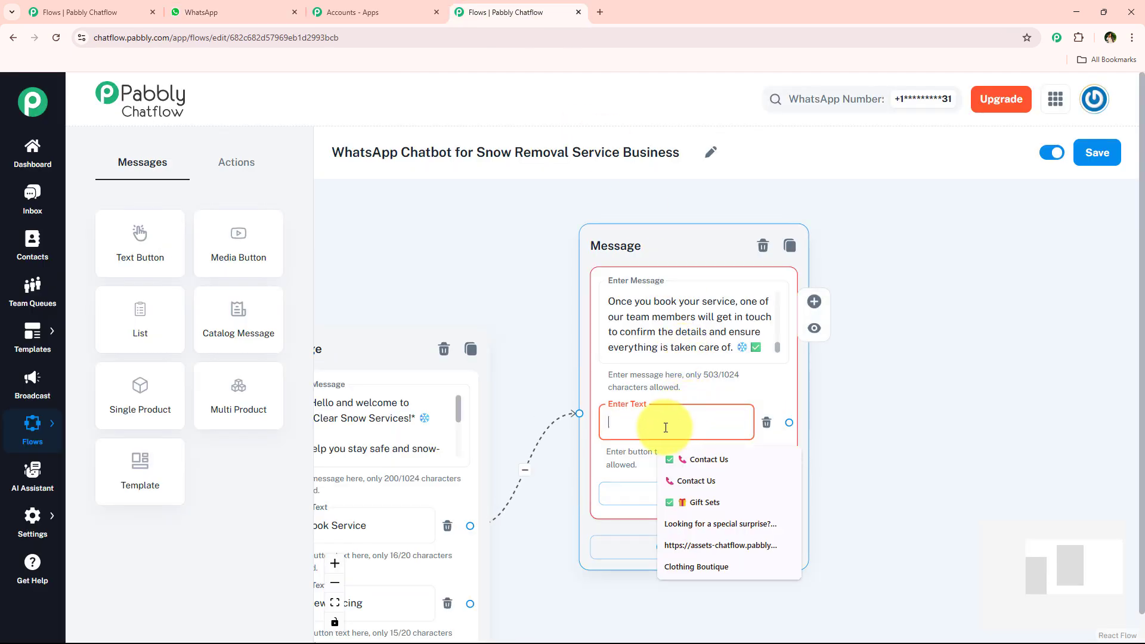
key(ctrl+v)
Connect a new Text + Button message to the View Pricing button and place it below and beside the booking reply
scroll(698, 272, down, 3)
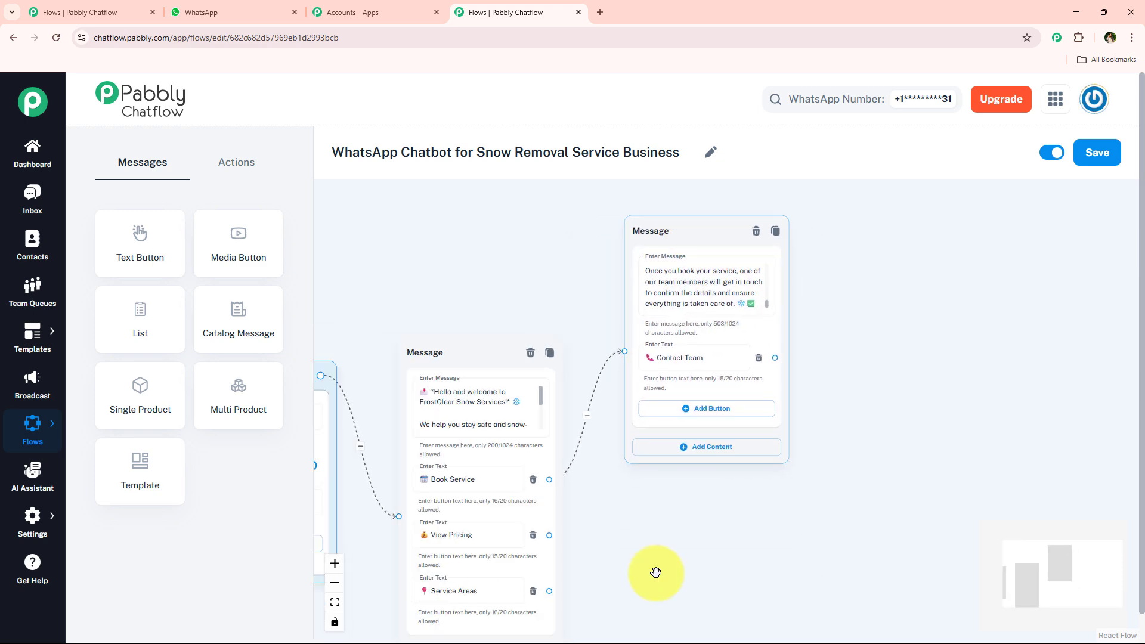
scroll(652, 422, up, 5)
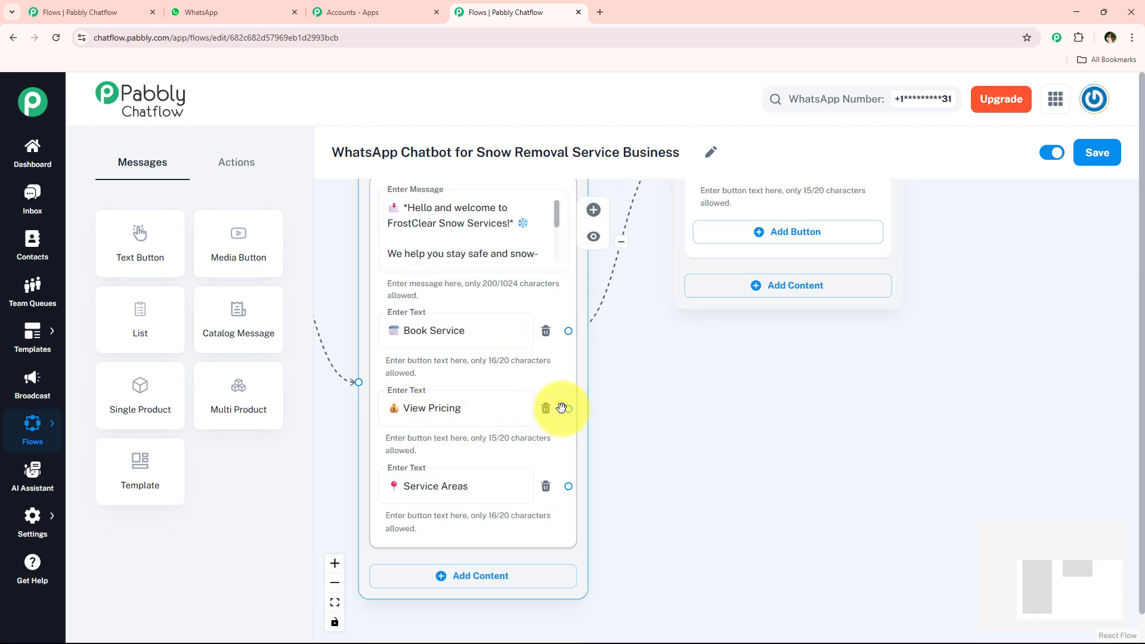
drag(561, 408, 778, 415)
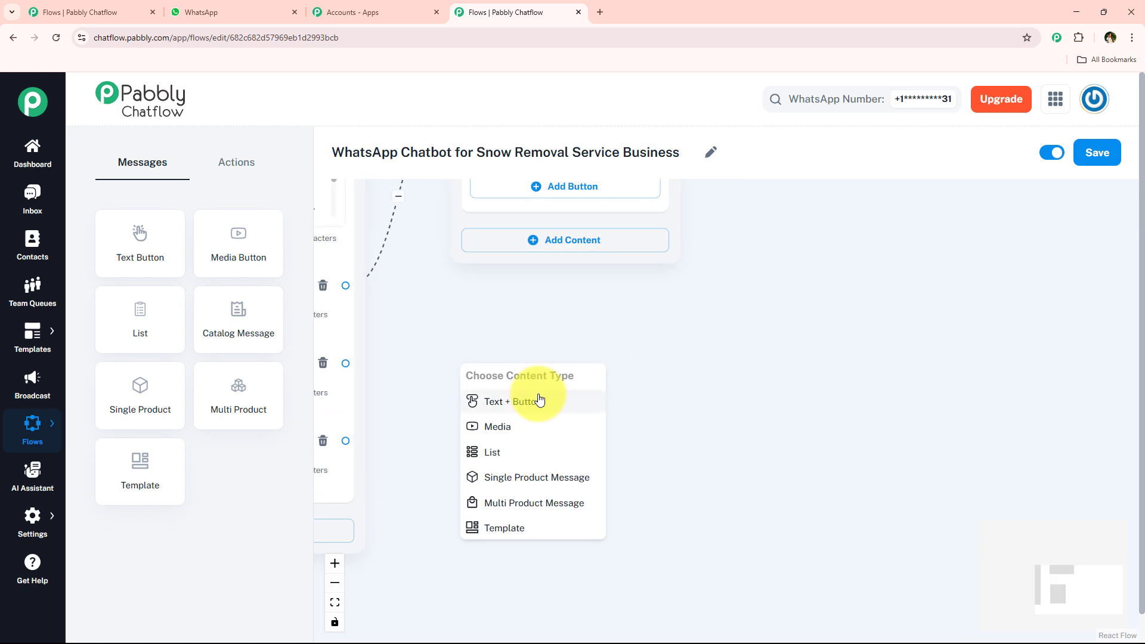
click(540, 400)
drag(539, 396, 765, 263)
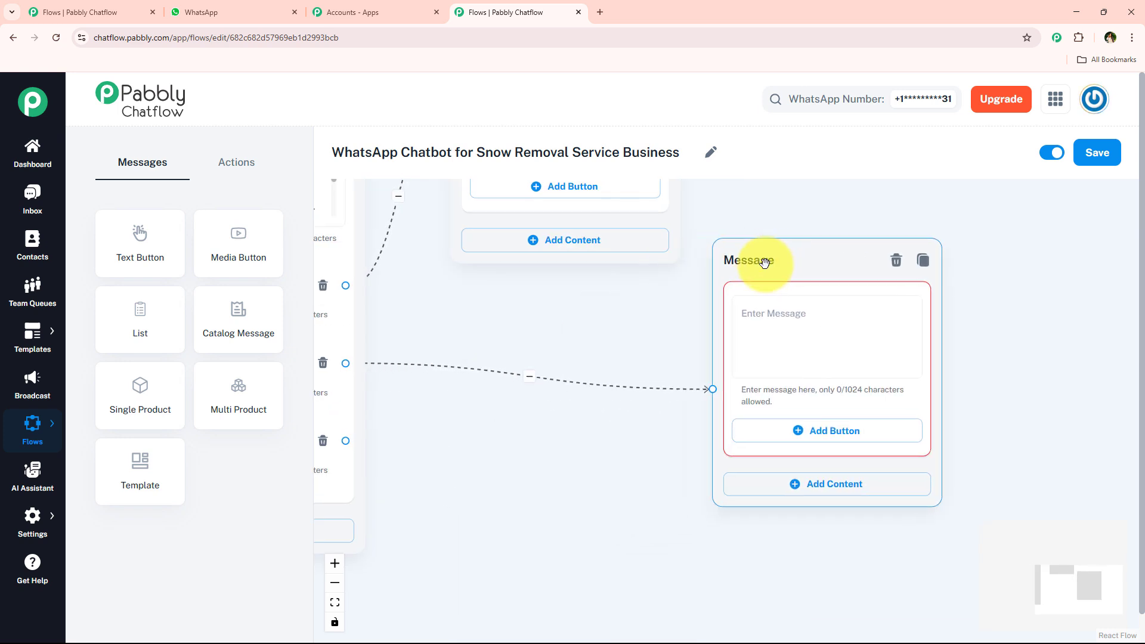
drag(587, 335, 512, 434)
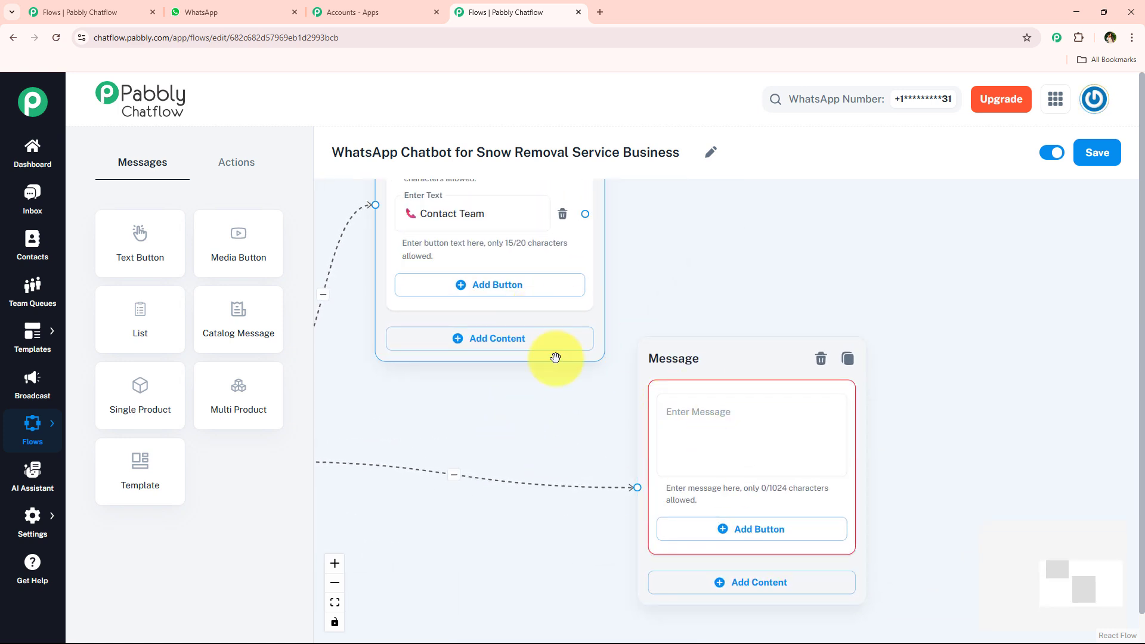
Copy the full "Here's a quick pricing guide for our snow removal services:" reply from the WhatsApp chat and paste it into the View Pricing message
click(287, 7)
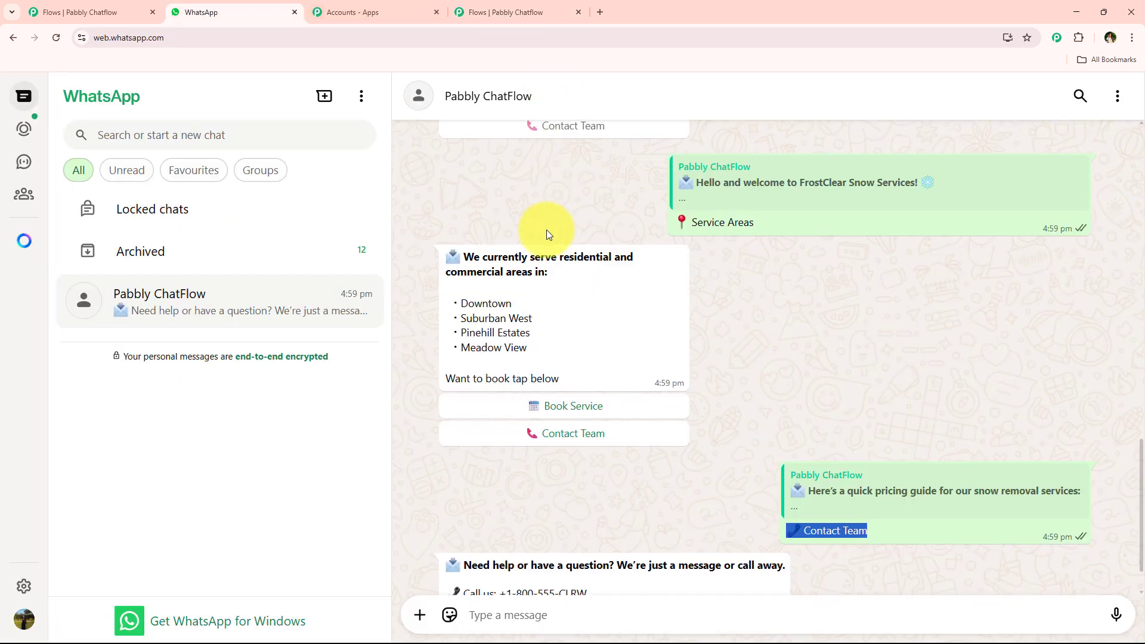
scroll(530, 271, up, 5)
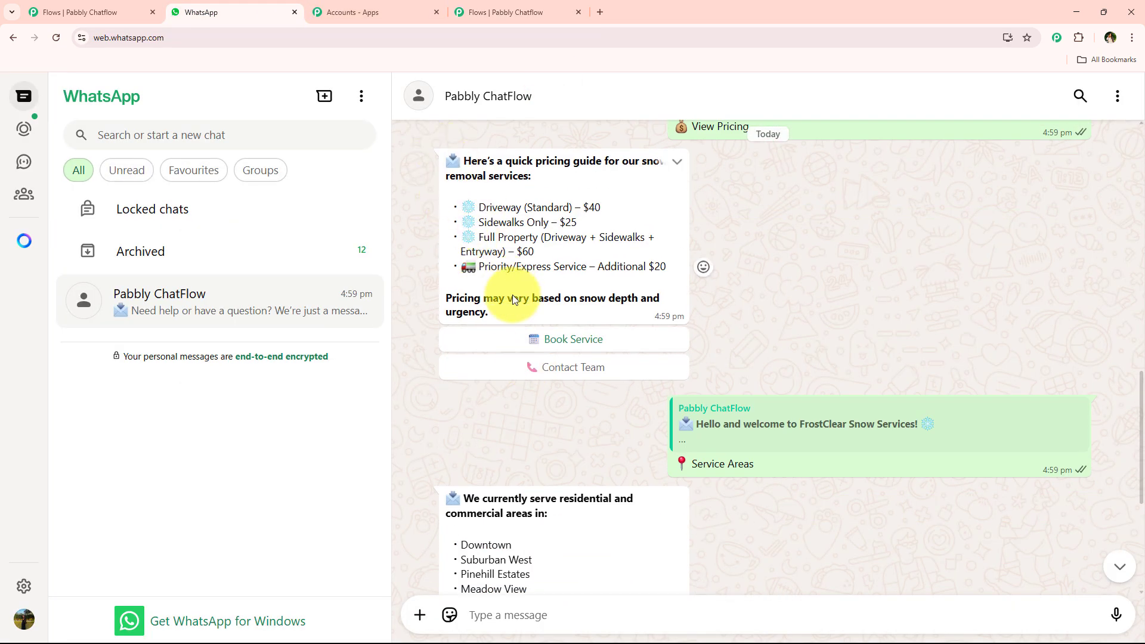
drag(516, 313, 441, 166)
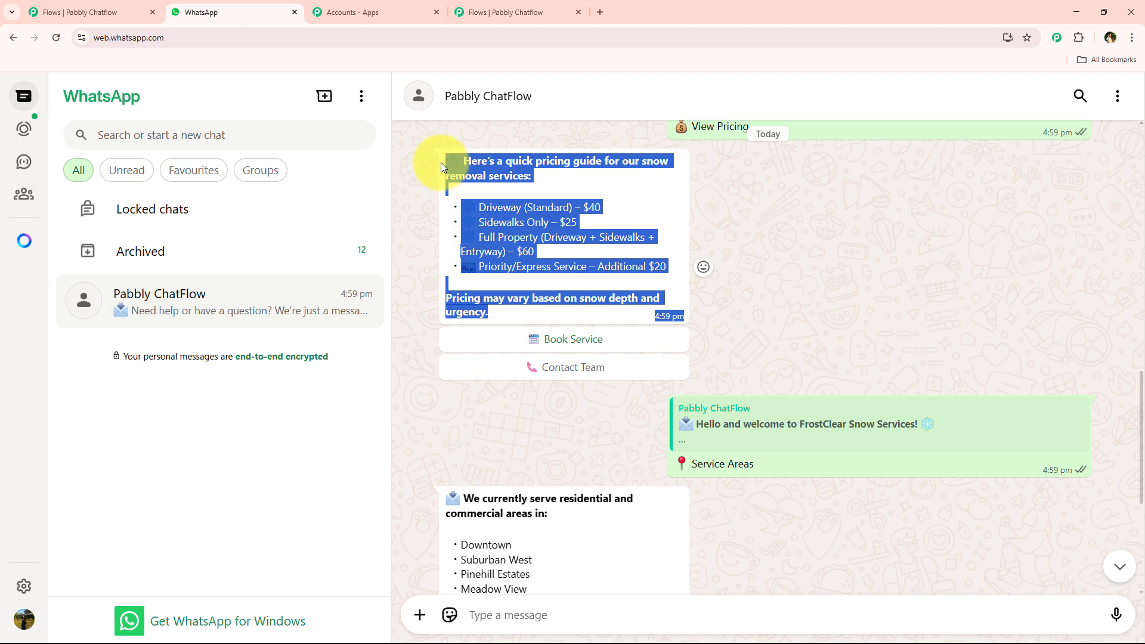
key(ctrl+c)
click(555, 12)
click(719, 430)
key(ctrl+v)
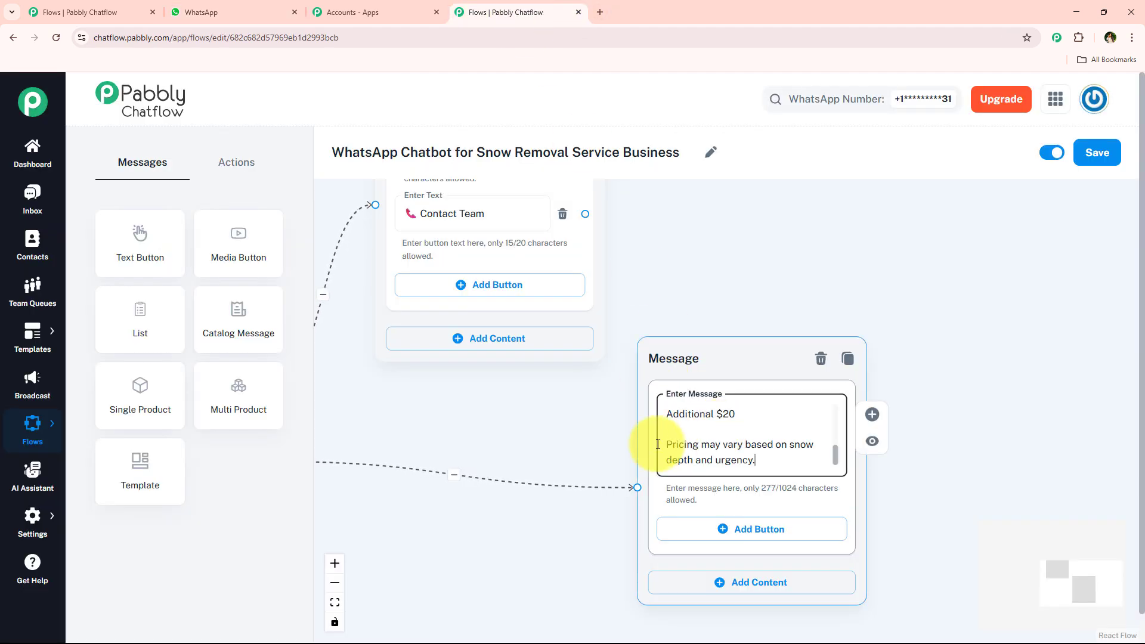
Add "Book Service" and "Contact Team" buttons with their emojis to the pricing message, reusing the labels from the flow's existing buttons
click(239, 11)
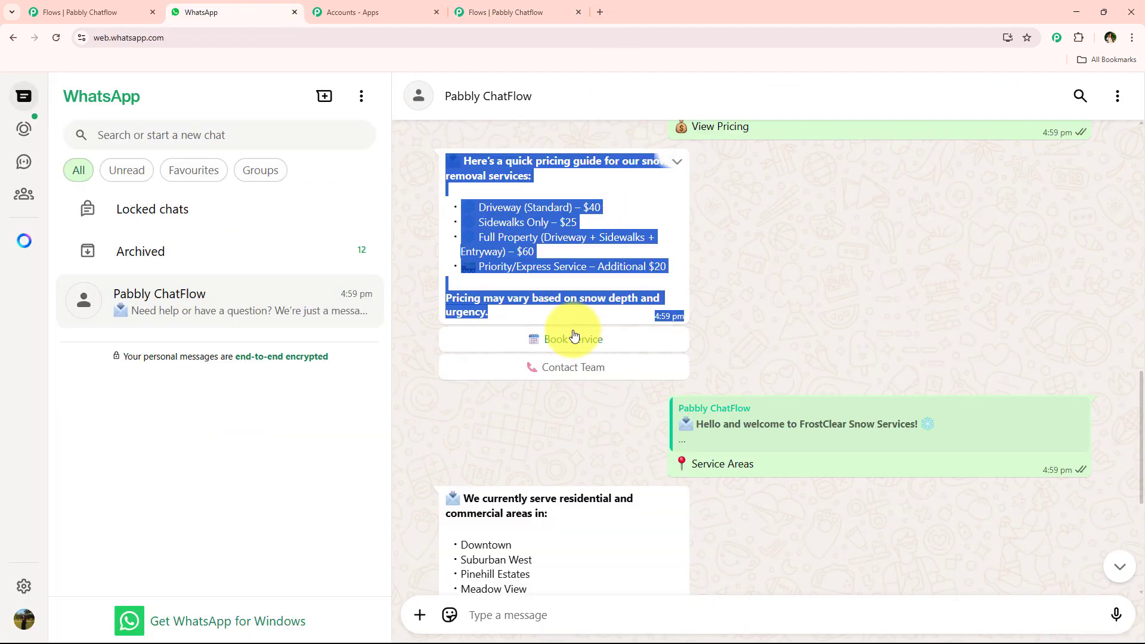
click(524, 420)
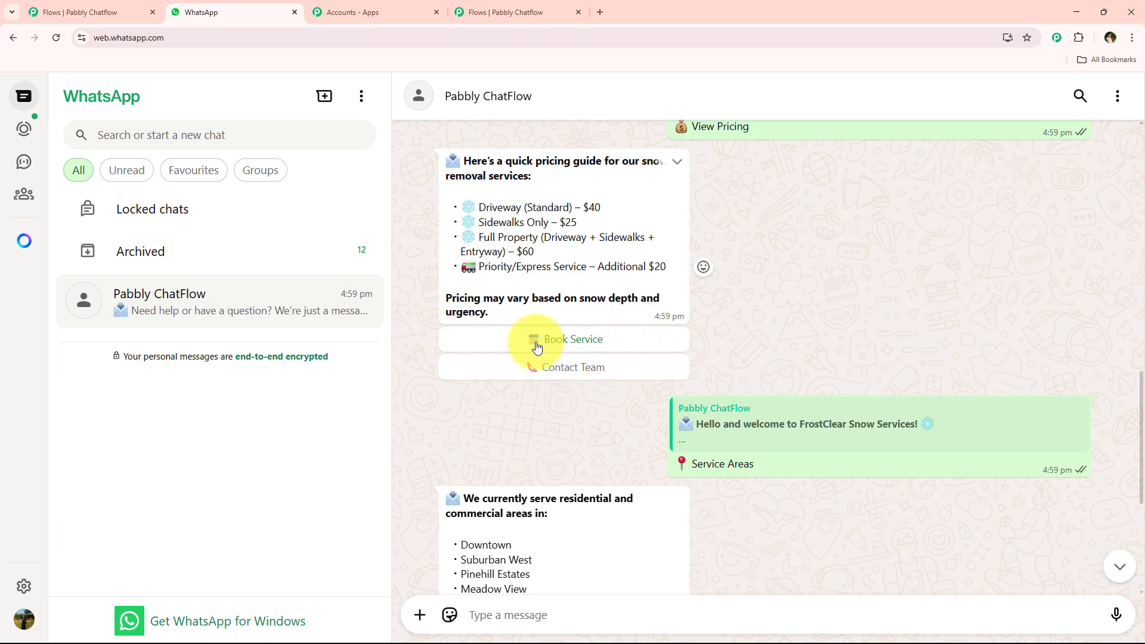
scroll(579, 386, down, 4)
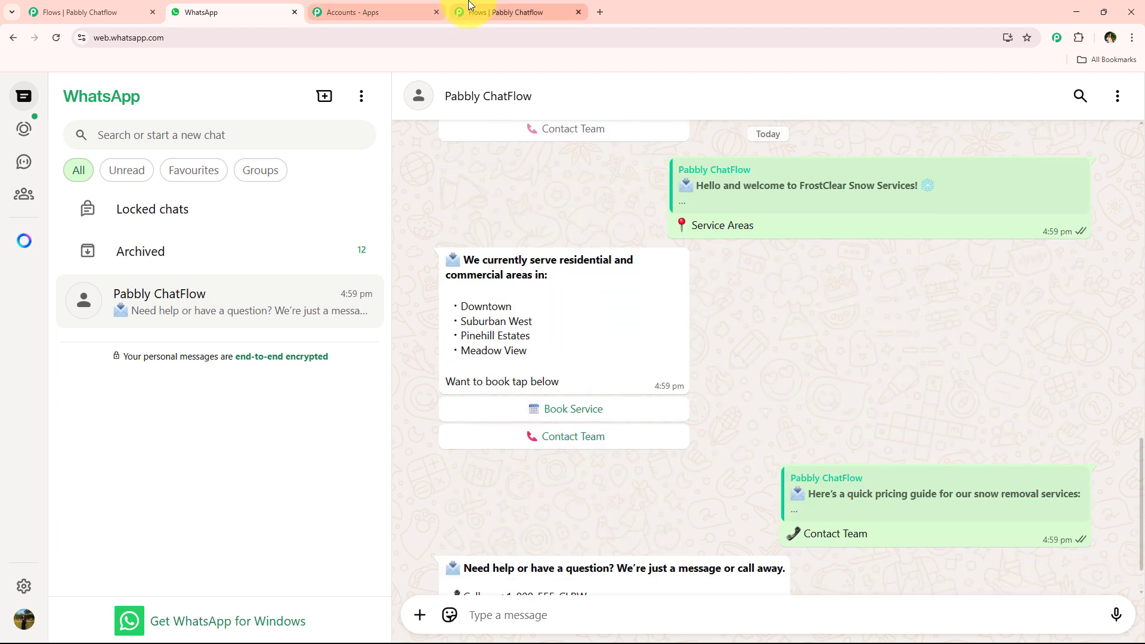
click(469, 4)
scroll(672, 352, down, 3)
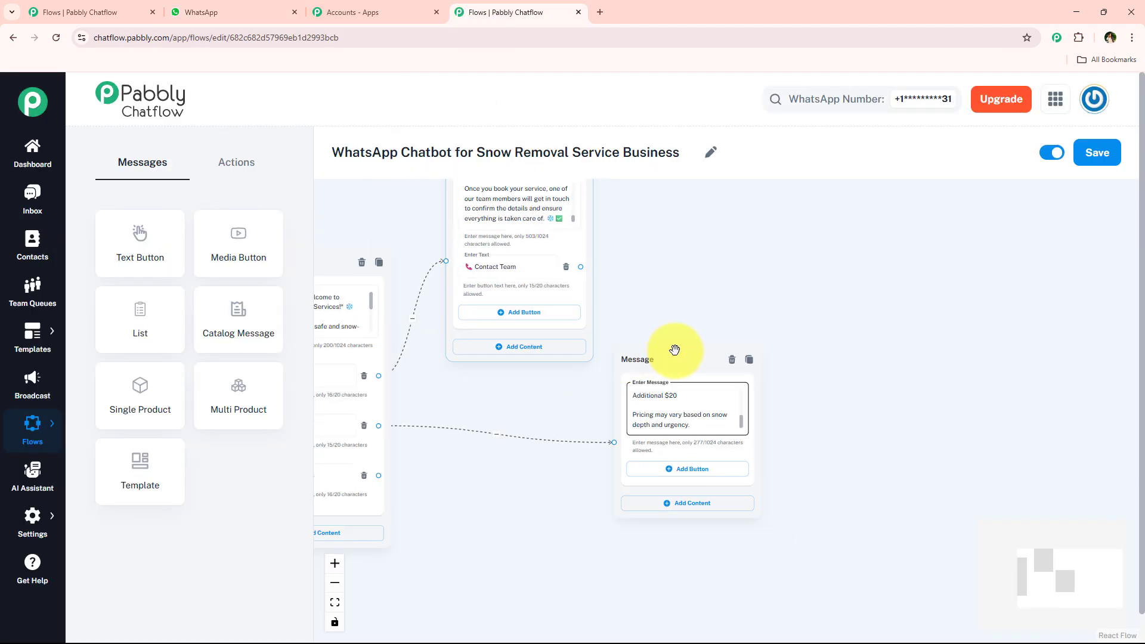
click(728, 457)
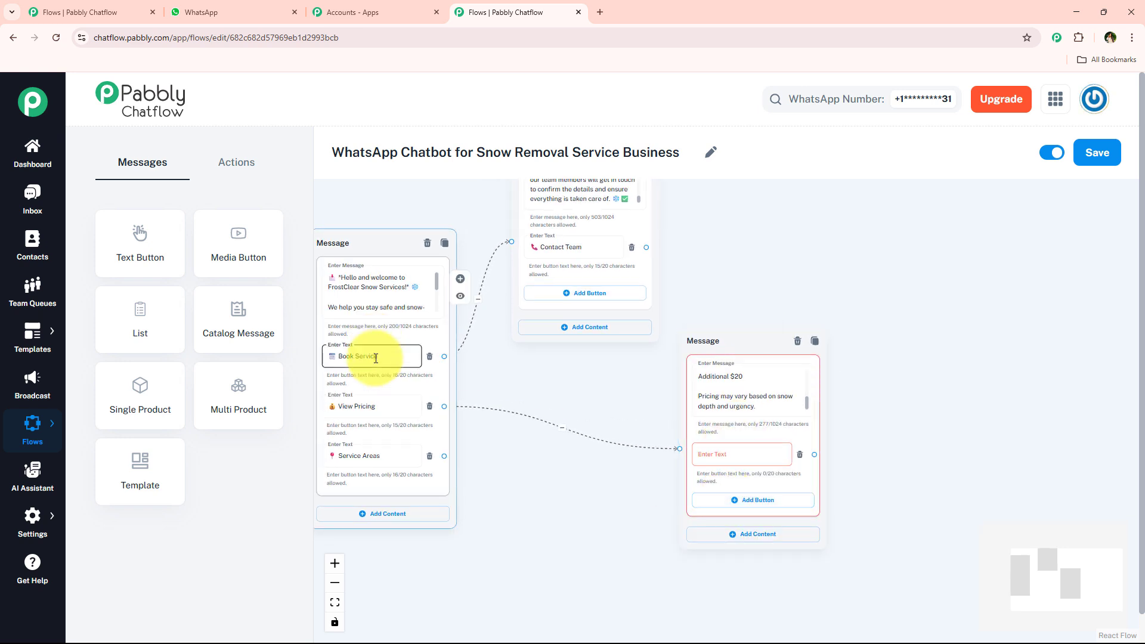
click(728, 457)
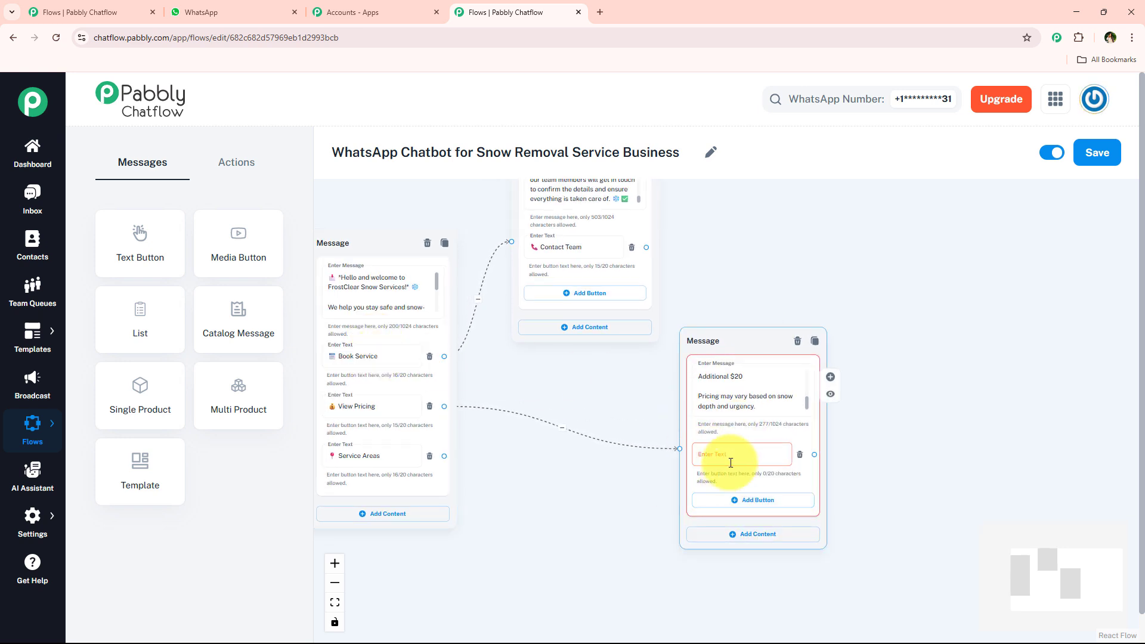
key(ctrl+v)
click(709, 498)
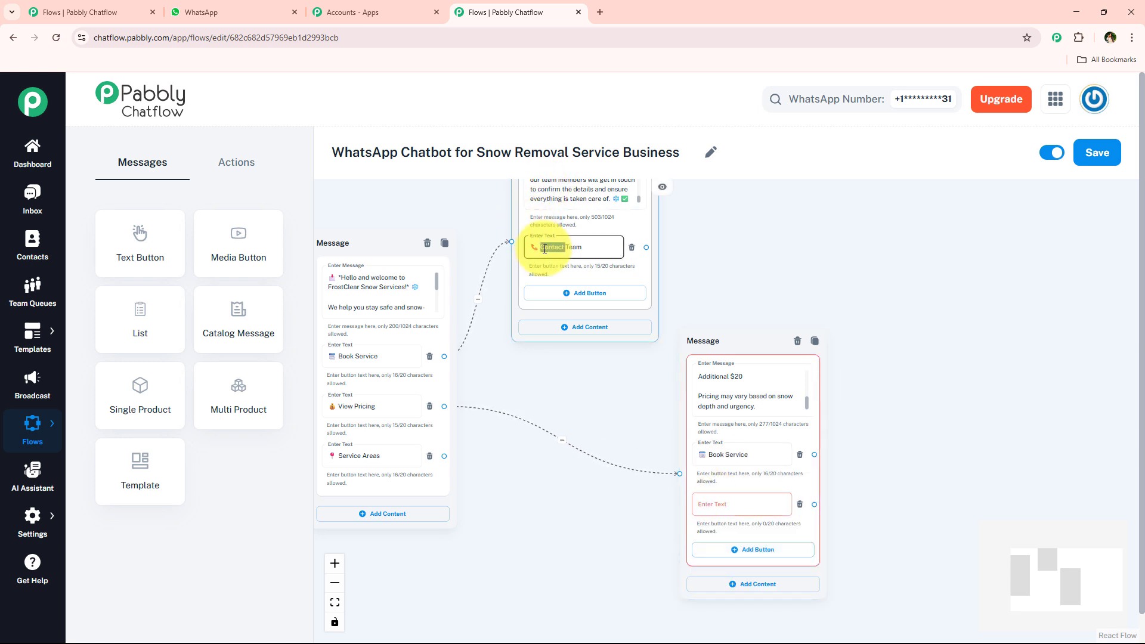
click(728, 505)
key(ctrl+v)
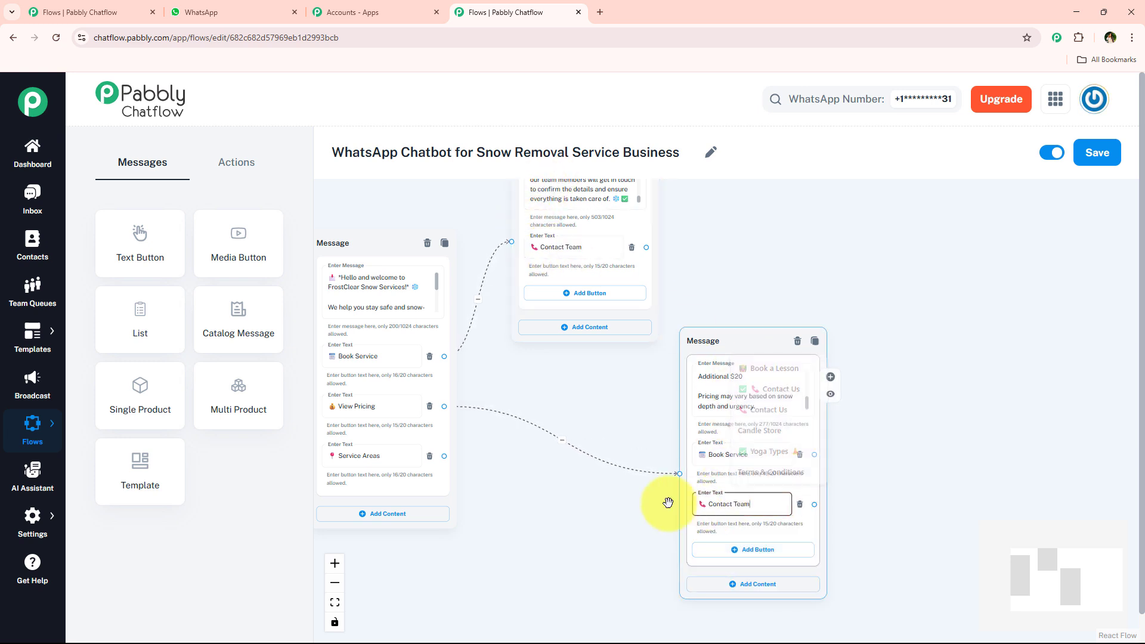
Move the pricing message higher and connect a new Text + Button message to the welcome message's Service Areas button
drag(710, 342, 738, 245)
drag(568, 419, 601, 372)
scroll(473, 405, up, 1)
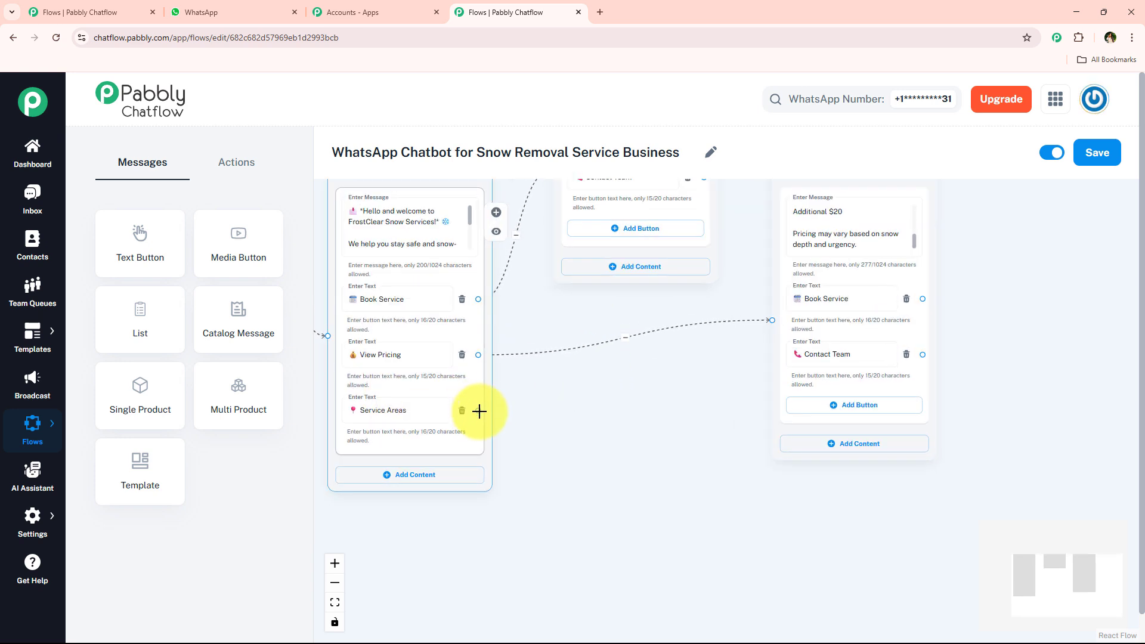
drag(479, 412, 596, 433)
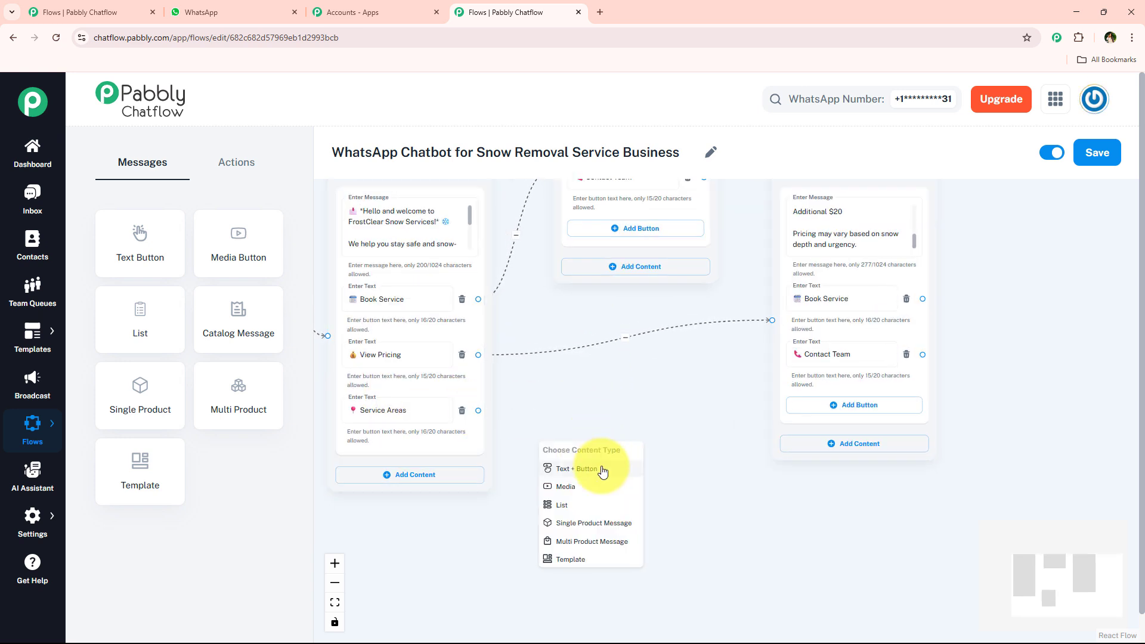
click(603, 471)
Copy the full "We currently serve residential and commercial areas in:" reply from the WhatsApp chat and paste it into the Service Areas message
click(226, 12)
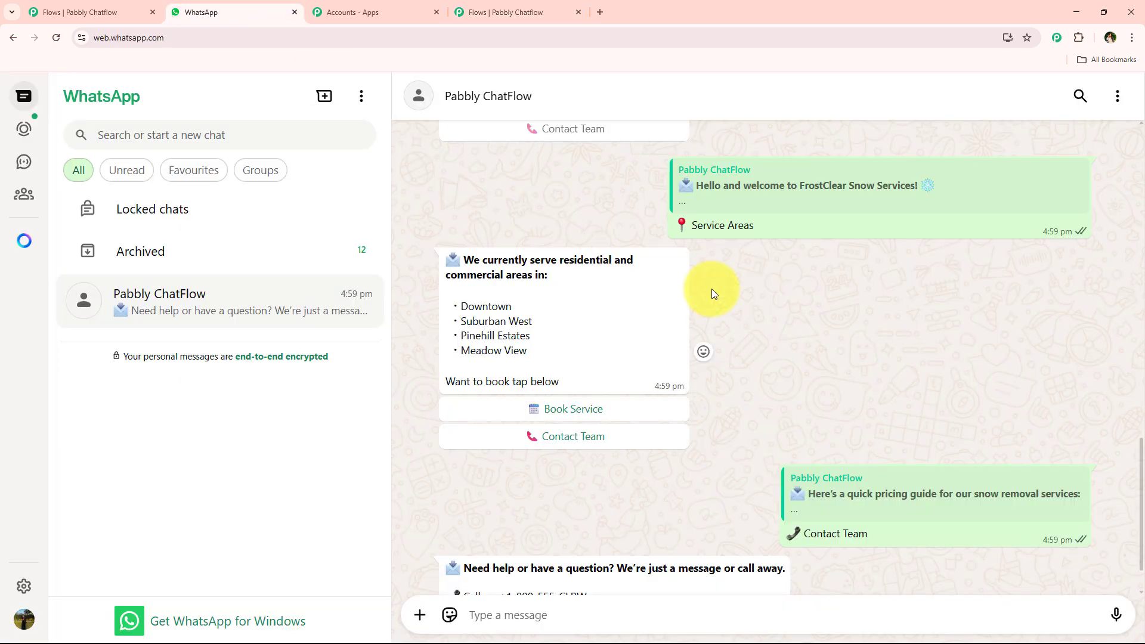
scroll(685, 315, up, 2)
drag(445, 324, 573, 442)
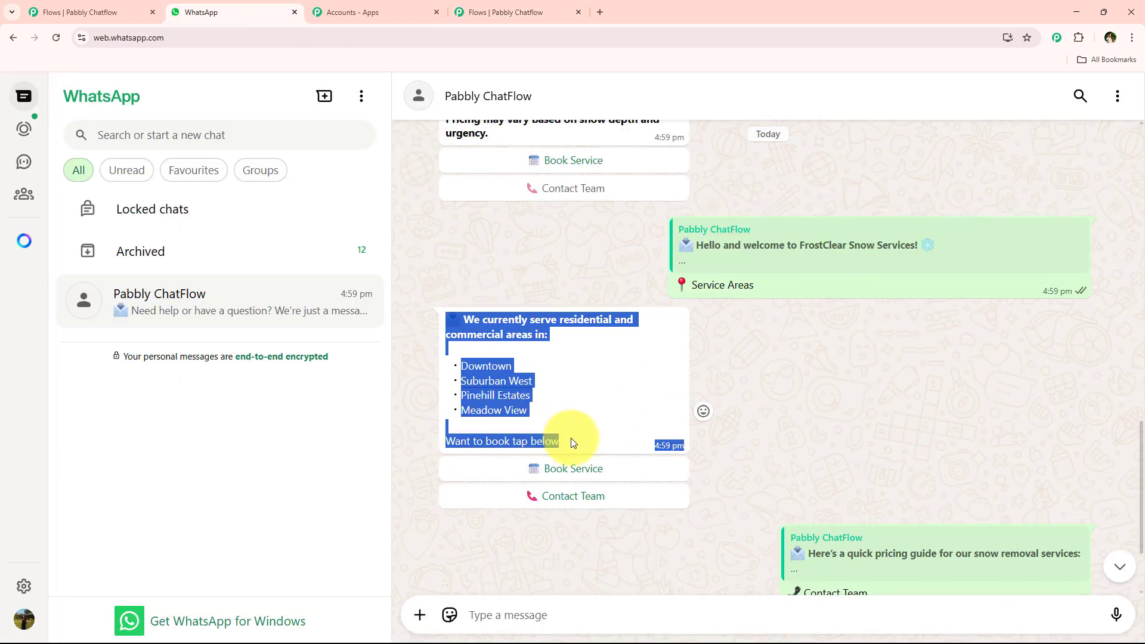
key(ctrl+c)
click(517, 12)
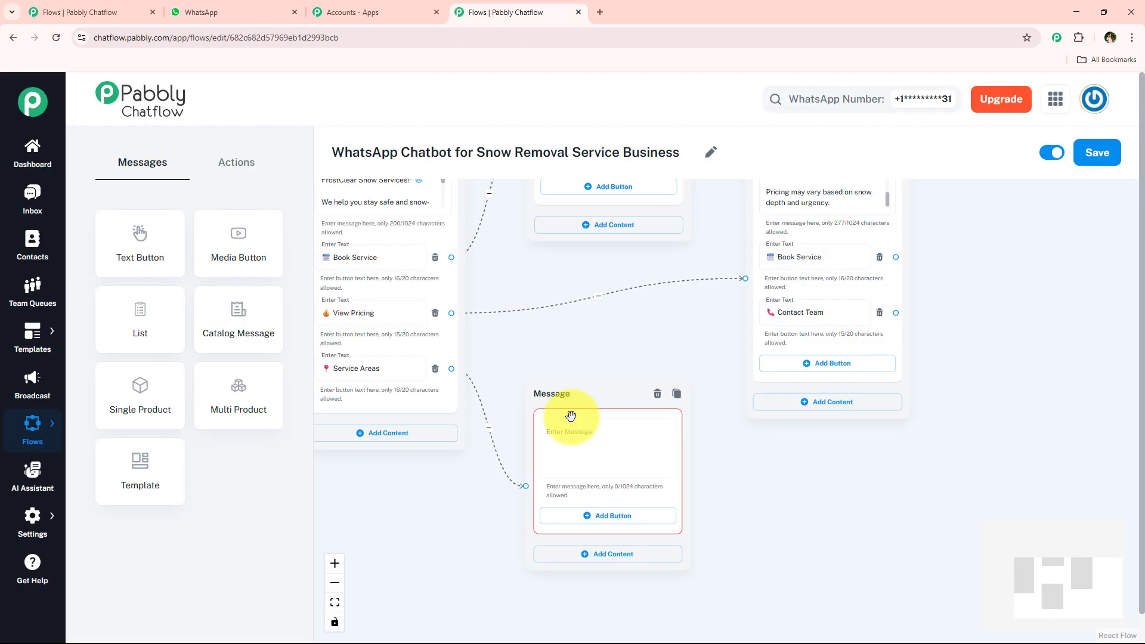
click(607, 452)
key(ctrl+v)
Add two buttons to the Service Areas message, "Book Service" and "Contact Team", copying their labels from the pricing message
scroll(606, 452, down, 3)
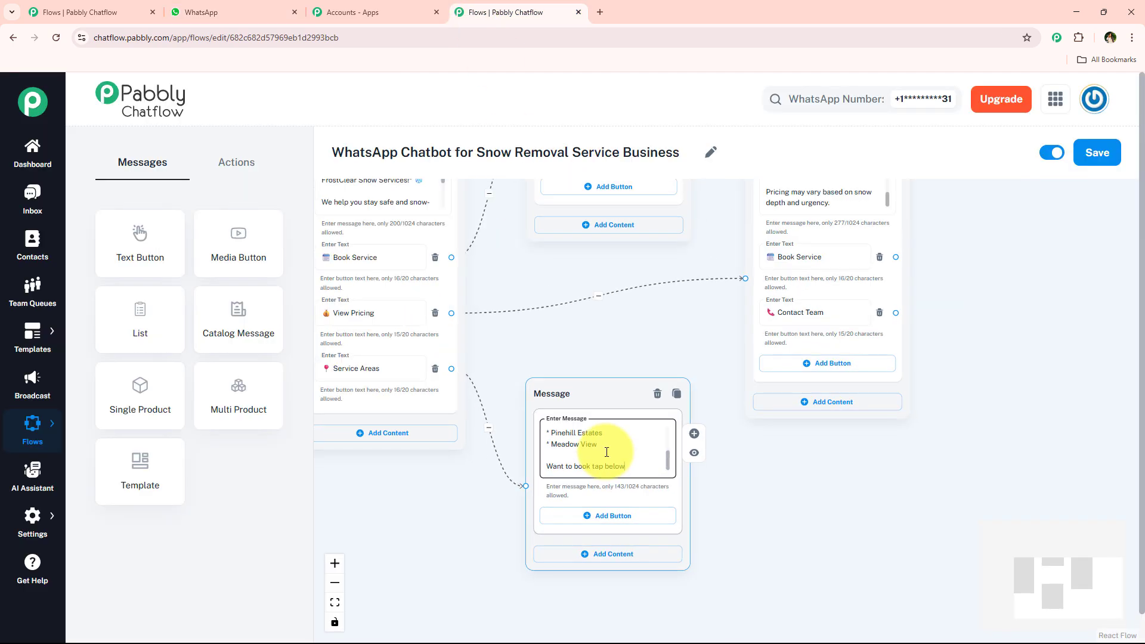
click(628, 507)
click(626, 545)
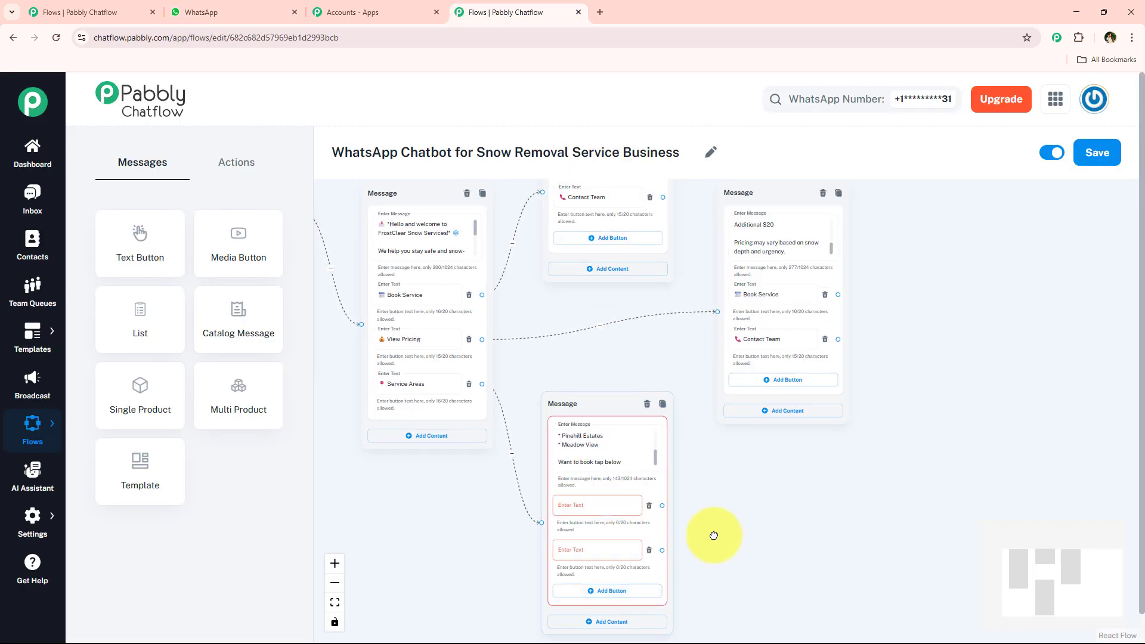
drag(714, 535, 689, 494)
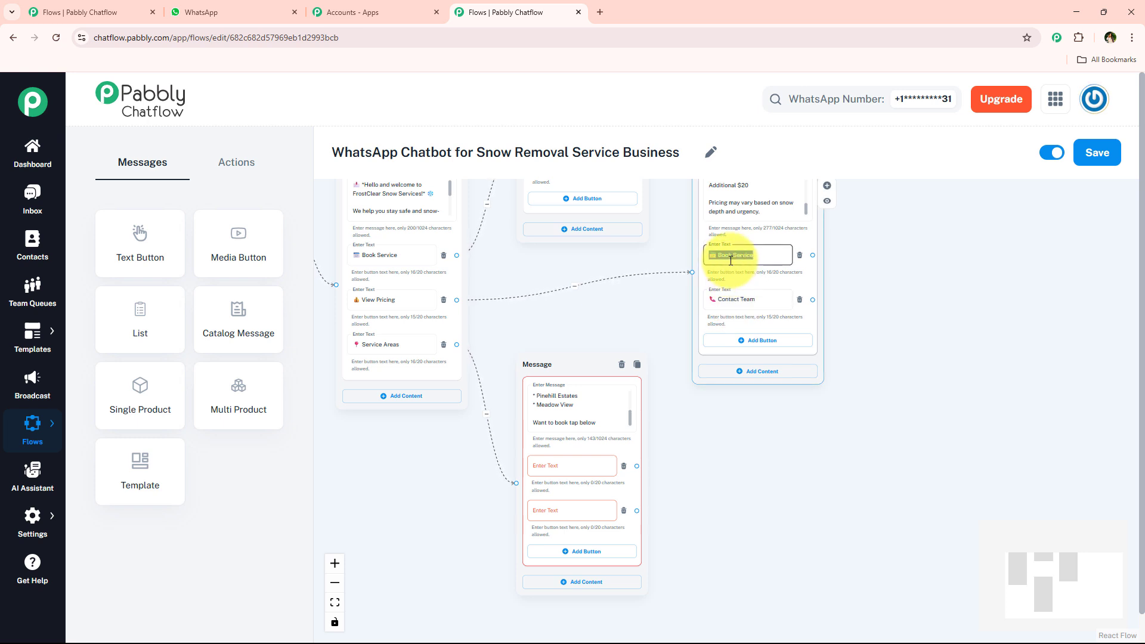
click(559, 463)
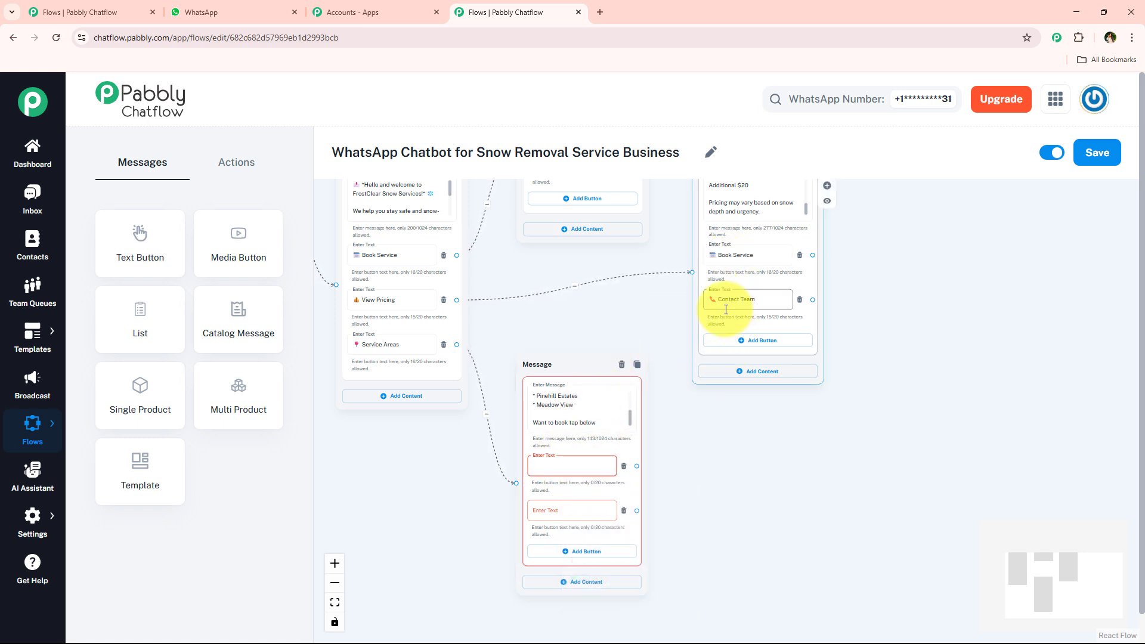
key(ctrl+v)
triple_click(746, 299)
key(ctrl+c)
click(567, 510)
key(ctrl+v)
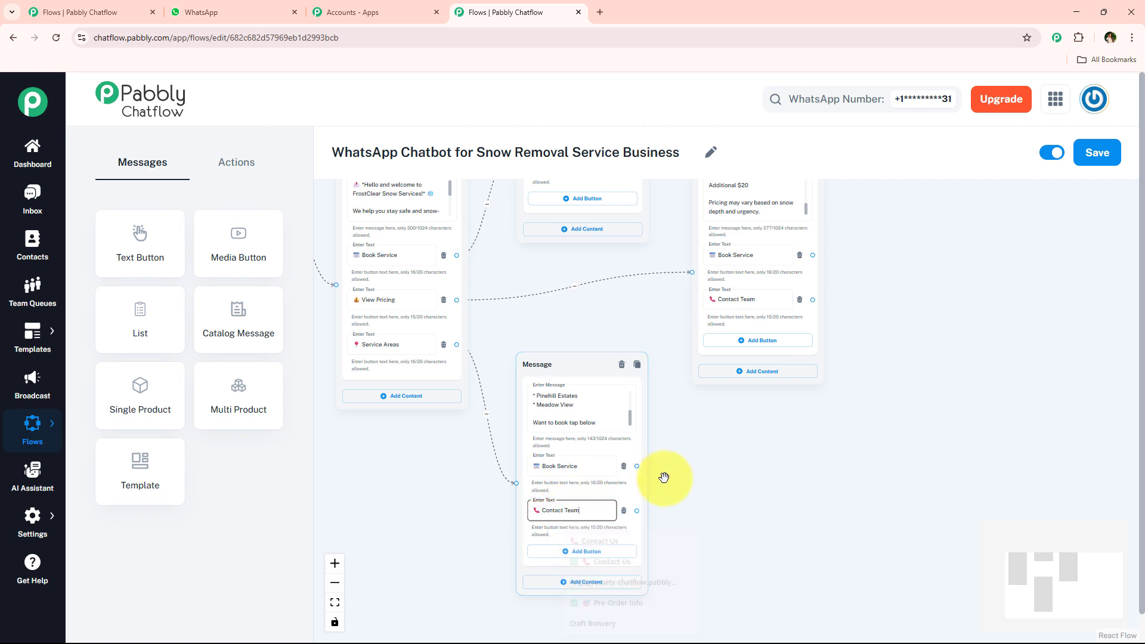
Connect the Book Service buttons of the pricing and service-area messages to the booking reply, and move the booking reply beyond the pricing message
click(685, 478)
scroll(686, 478, down, 1)
drag(691, 459, 652, 546)
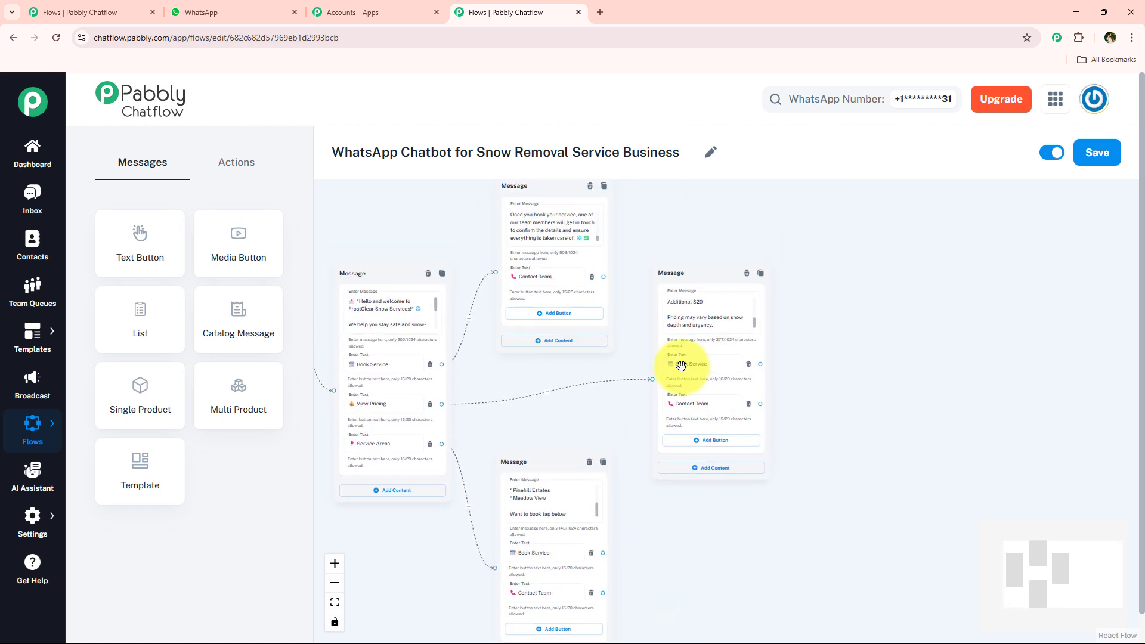
drag(686, 292, 694, 312)
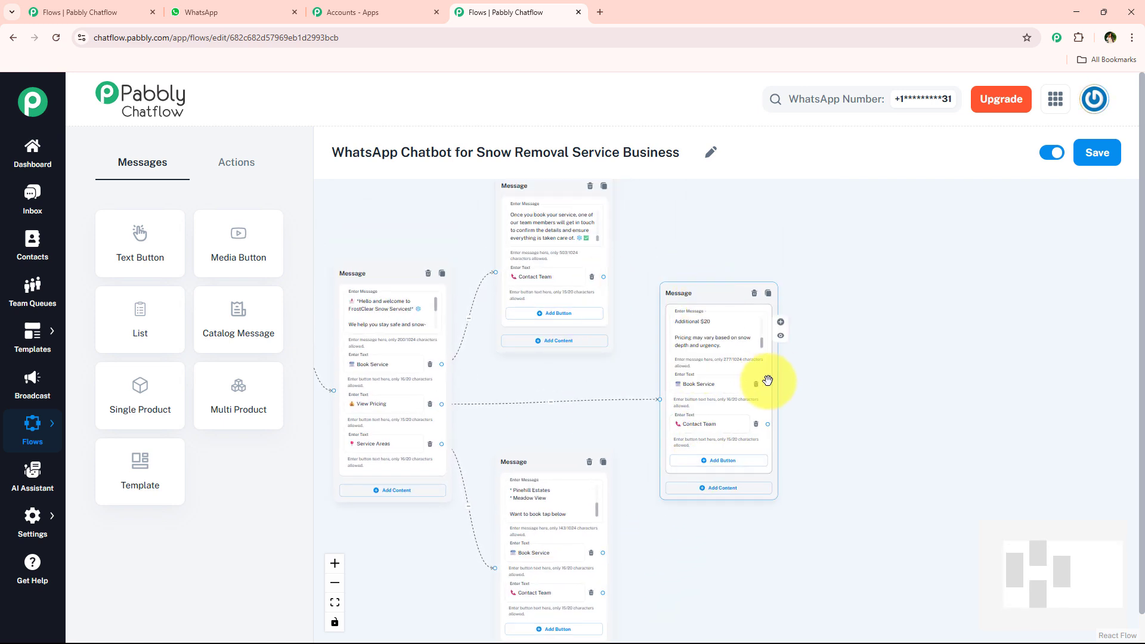
drag(768, 383, 495, 272)
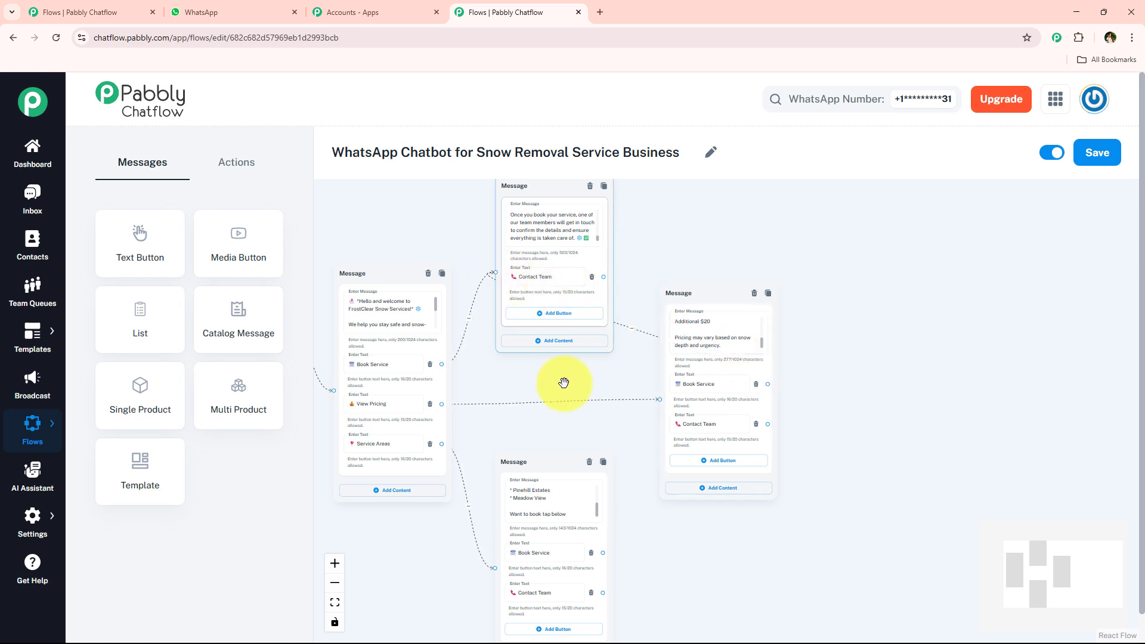
mouse_move(603, 552)
mouse_down()
mouse_move(480, 274)
mouse_move(494, 273)
mouse_up()
drag(578, 194, 897, 226)
drag(713, 332, 637, 265)
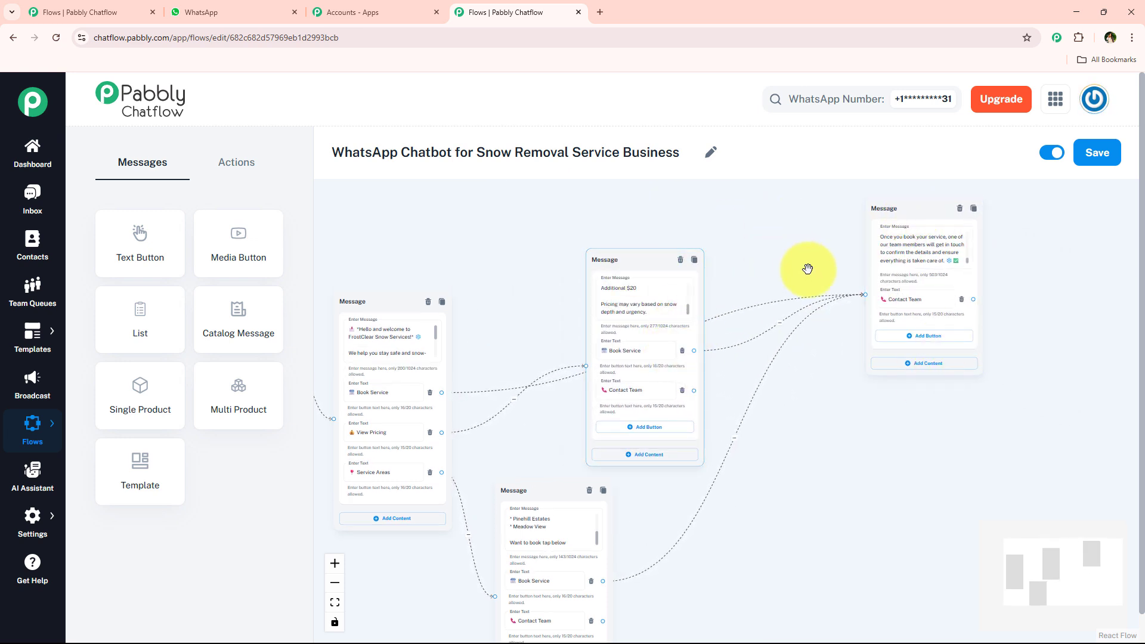
Connect a new Text + Button message to the pricing message's Contact Team button, placed below and beside the pricing message
drag(837, 434, 678, 296)
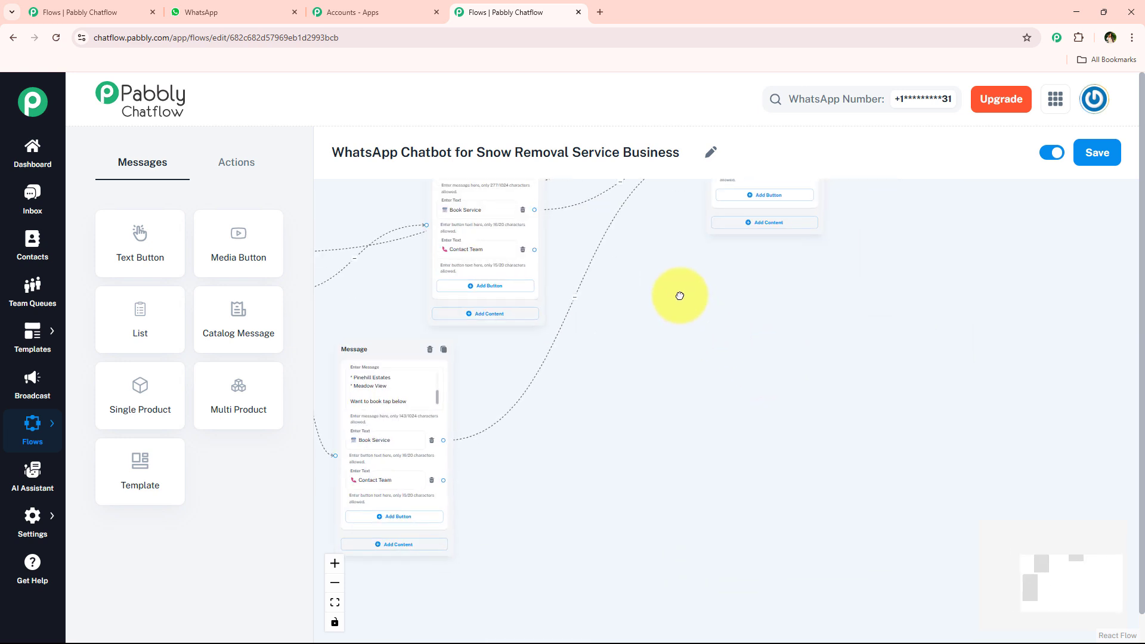
click(387, 470)
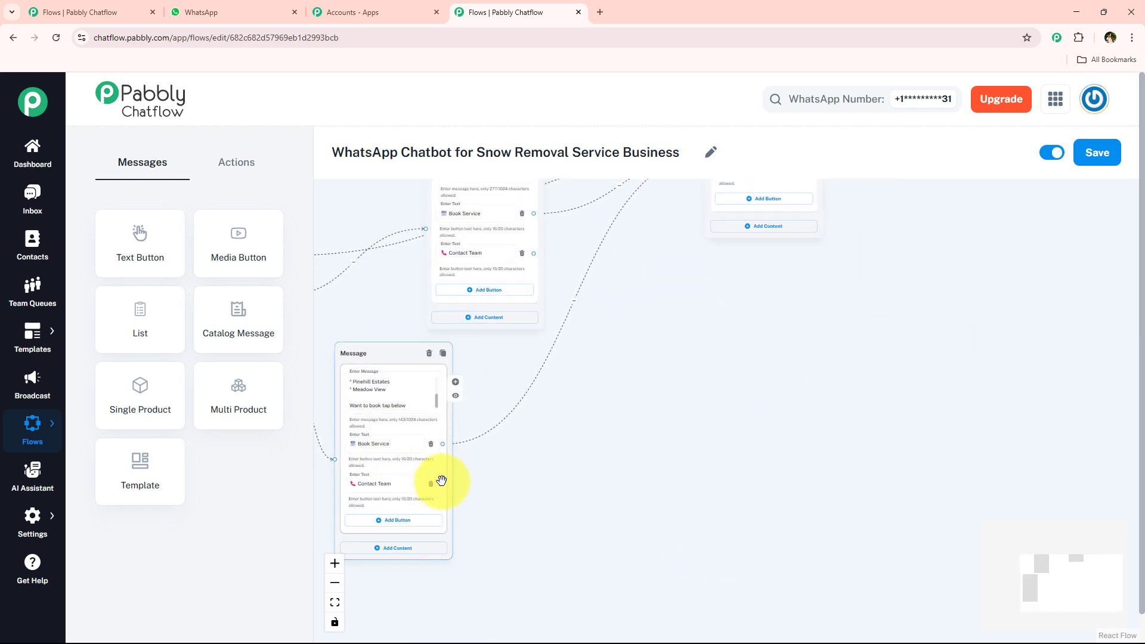
drag(534, 251, 646, 332)
click(643, 358)
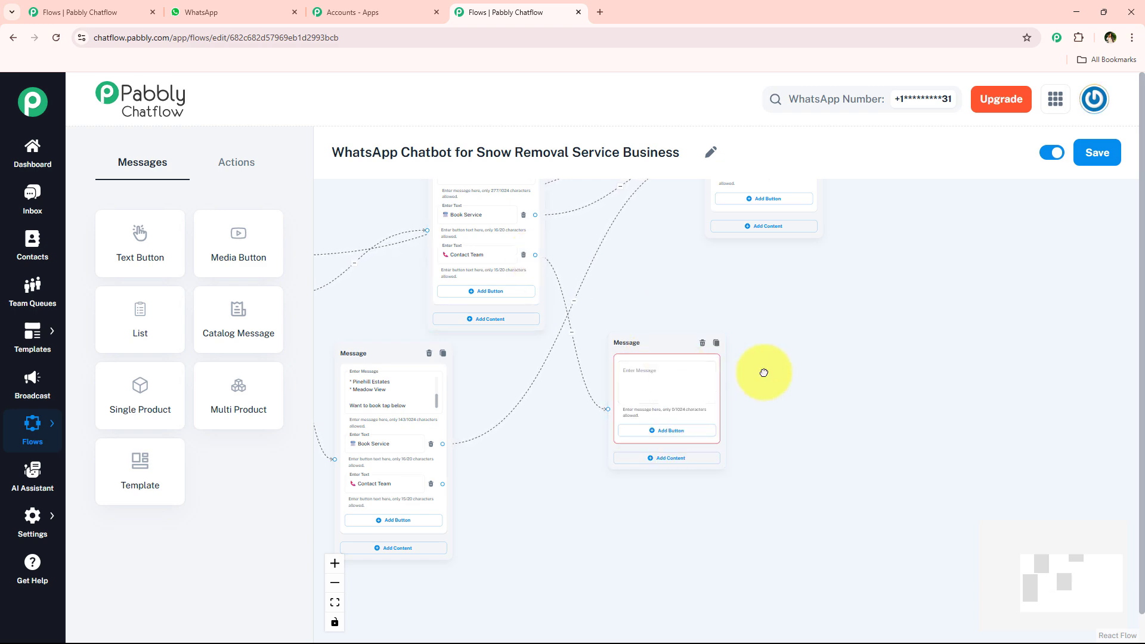
Copy the full "Need help or have a question?" reply from the WhatsApp chat and paste it into the Contact Team message
scroll(760, 373, up, 4)
click(249, 7)
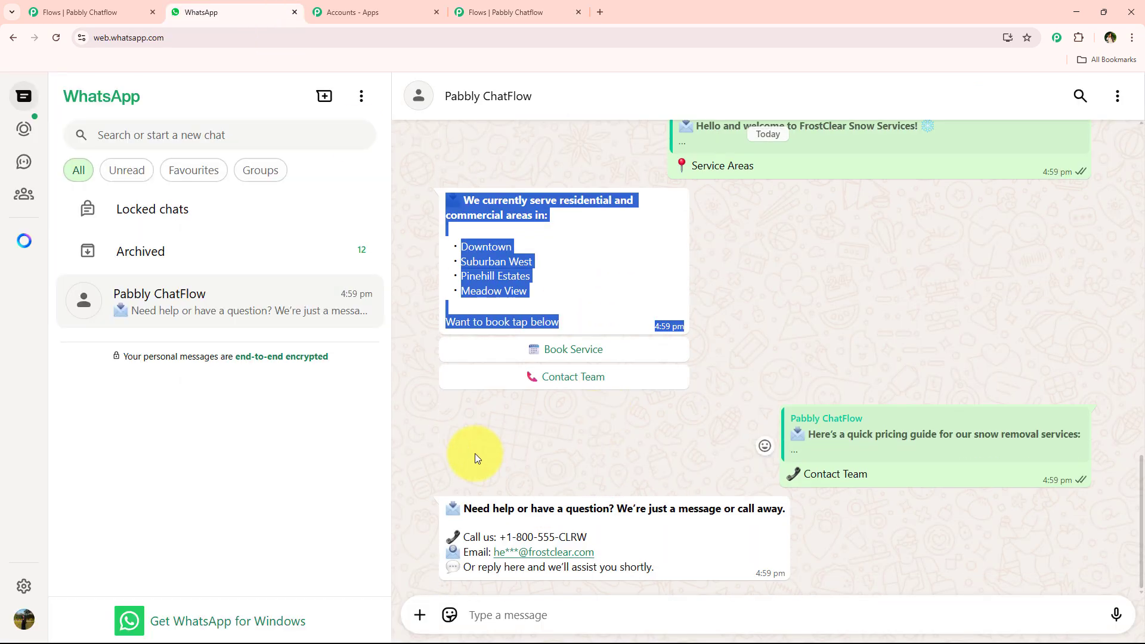
drag(456, 506, 658, 564)
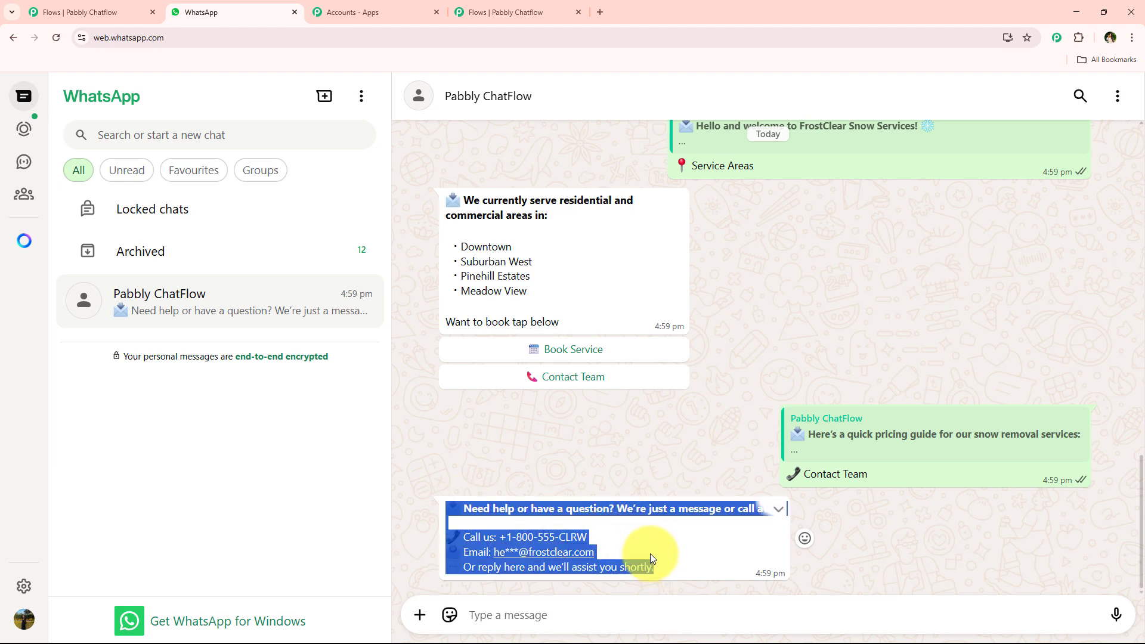
click(516, 12)
click(555, 384)
key(ctrl+v)
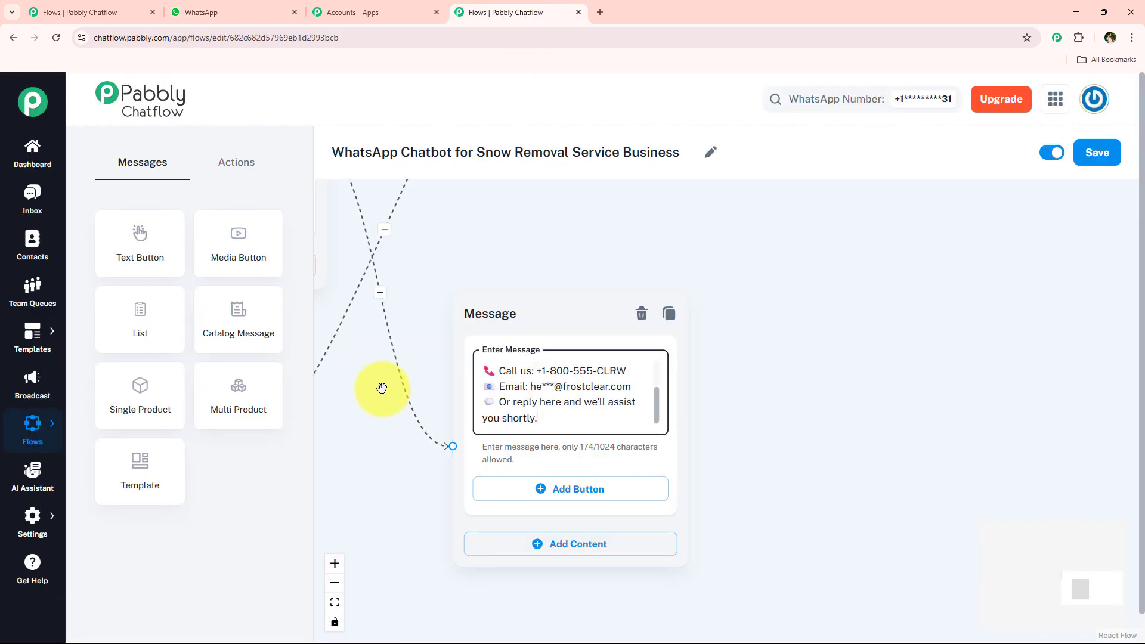
Connect the Contact Team buttons of the booking reply and the service-area message to the contact details message
scroll(518, 243, down, 3)
drag(516, 244, 639, 316)
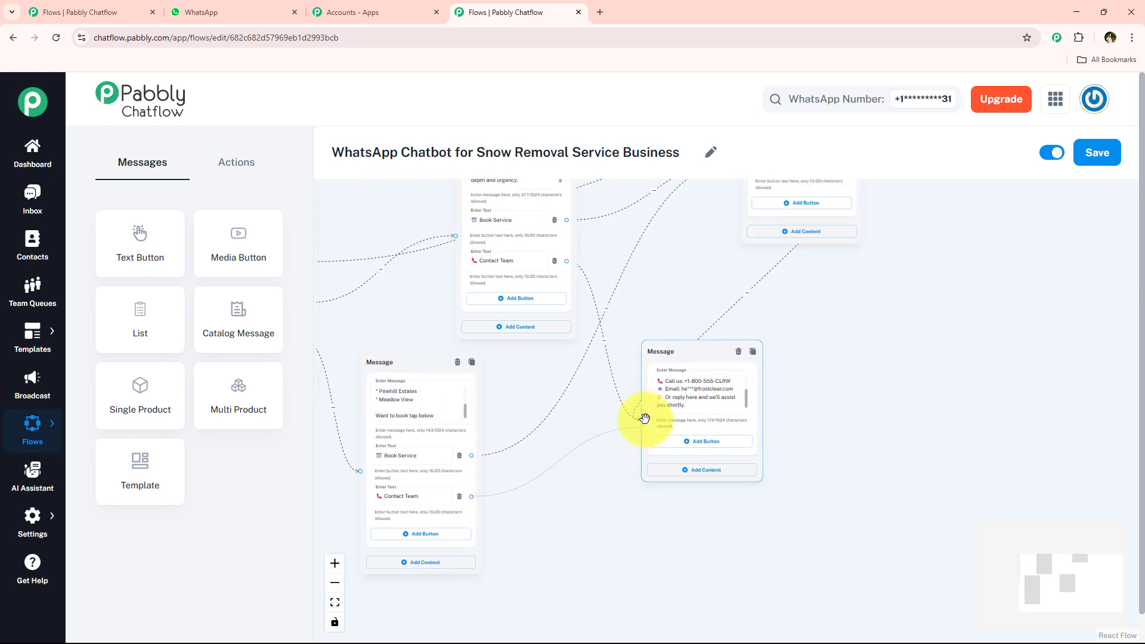
drag(573, 457, 663, 484)
scroll(593, 440, down, 5)
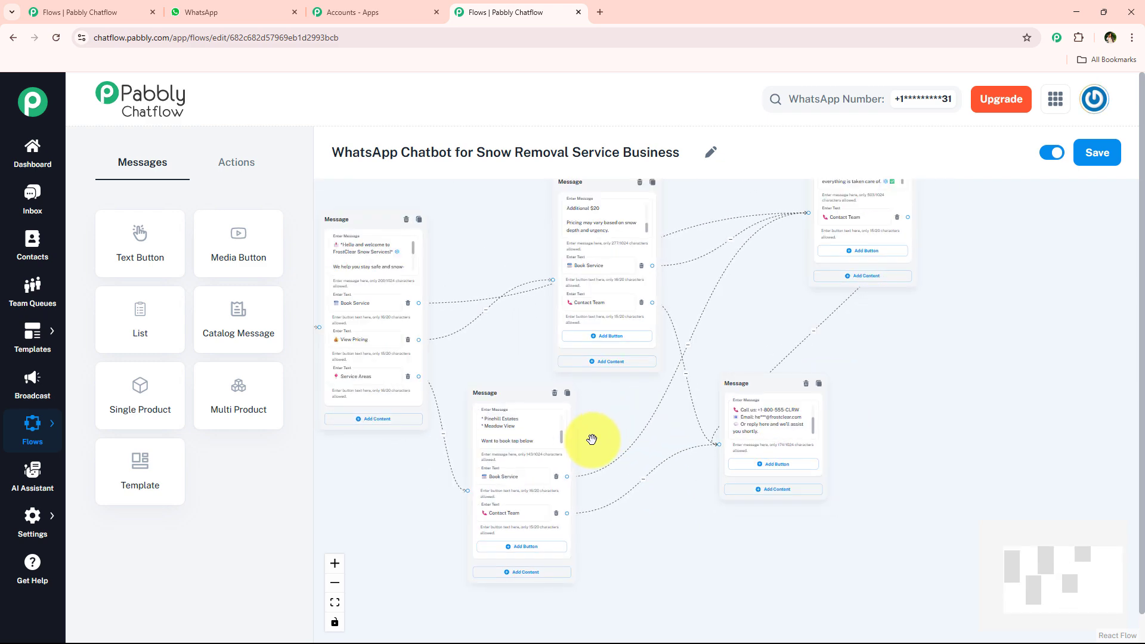
scroll(504, 402, up, 5)
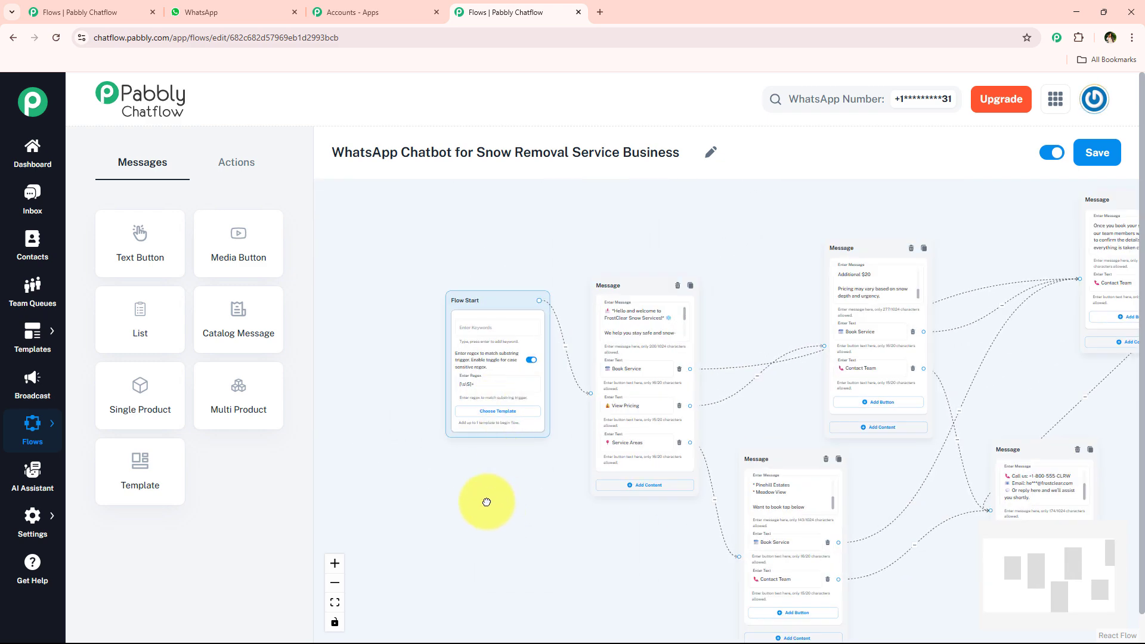
Review the snow removal flow's title and the connections from the start block through the linked messages
drag(464, 502, 465, 527)
scroll(484, 517, up, 1)
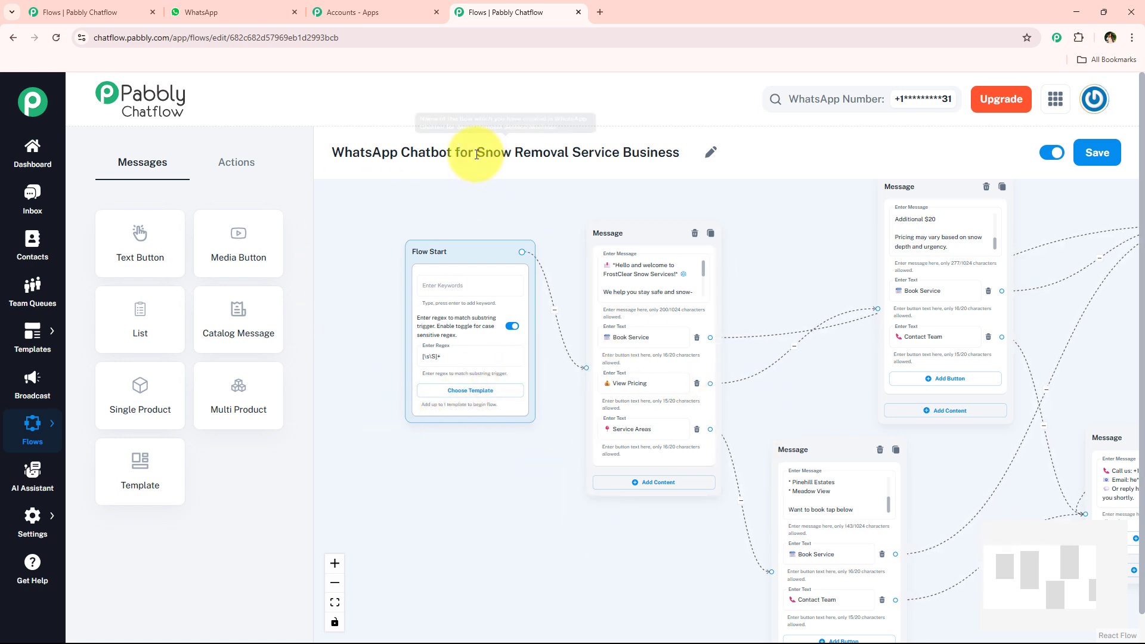
drag(476, 153, 666, 153)
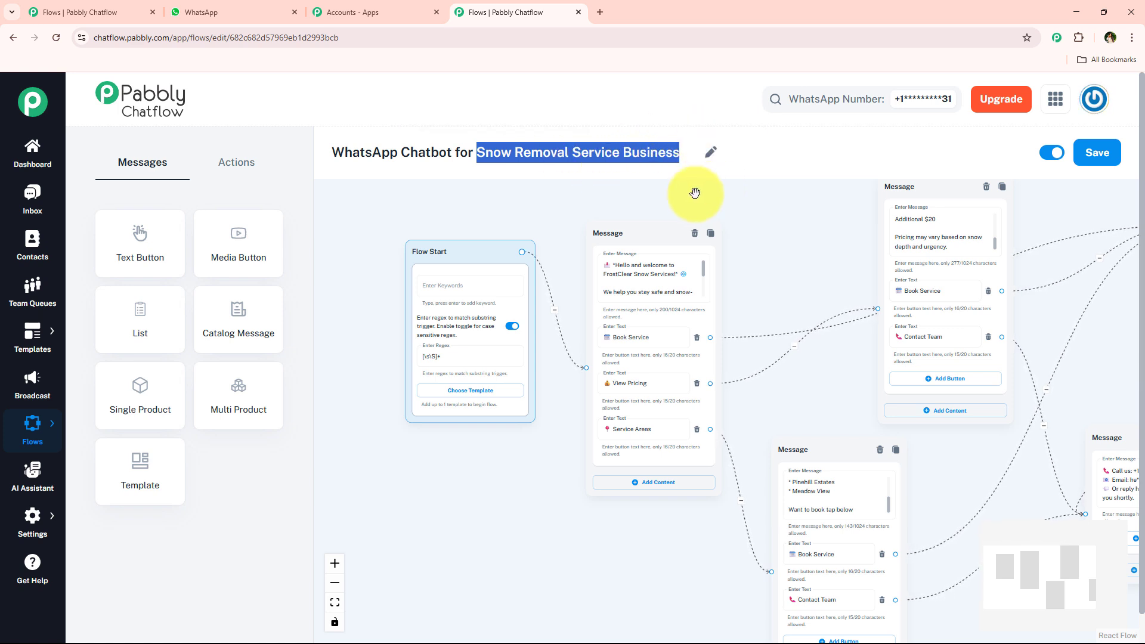
click(733, 165)
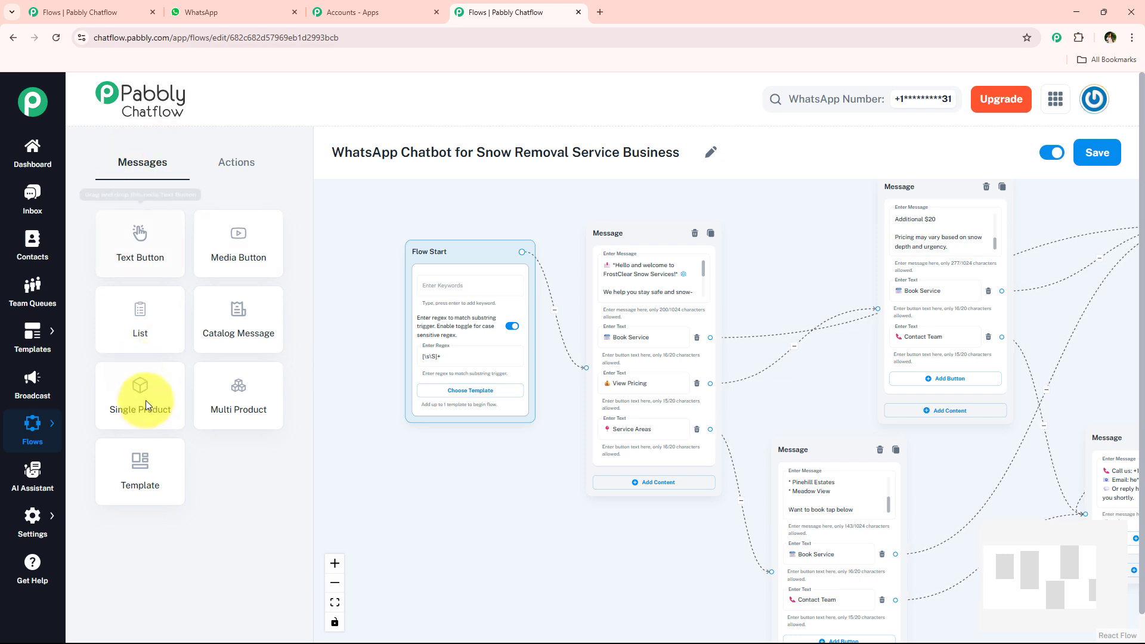
scroll(716, 414, down, 2)
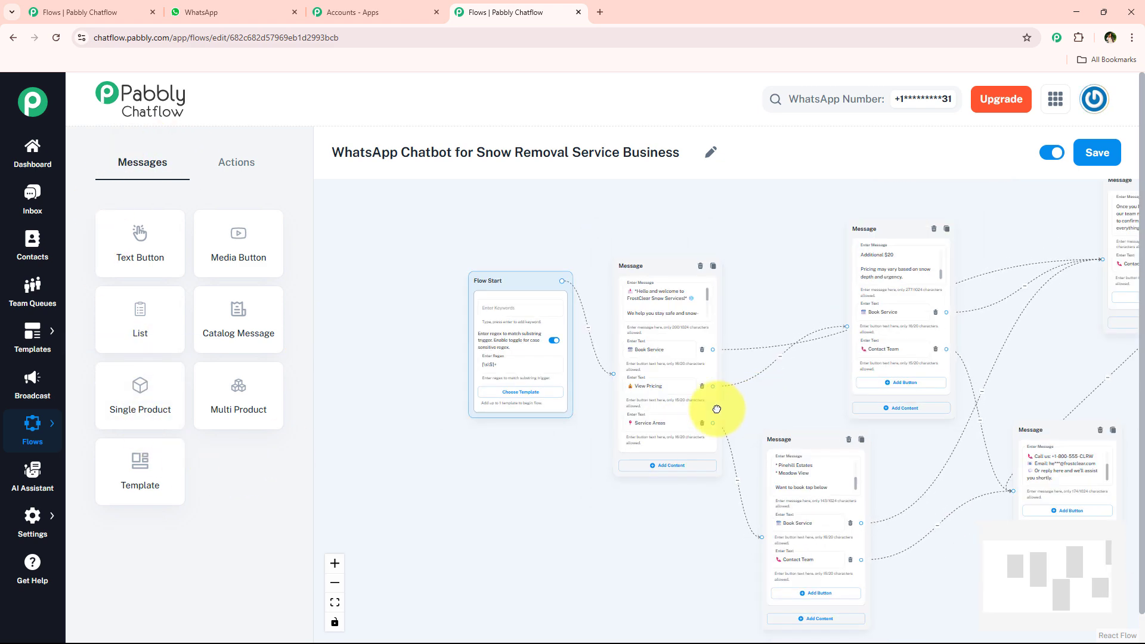
drag(717, 409, 684, 405)
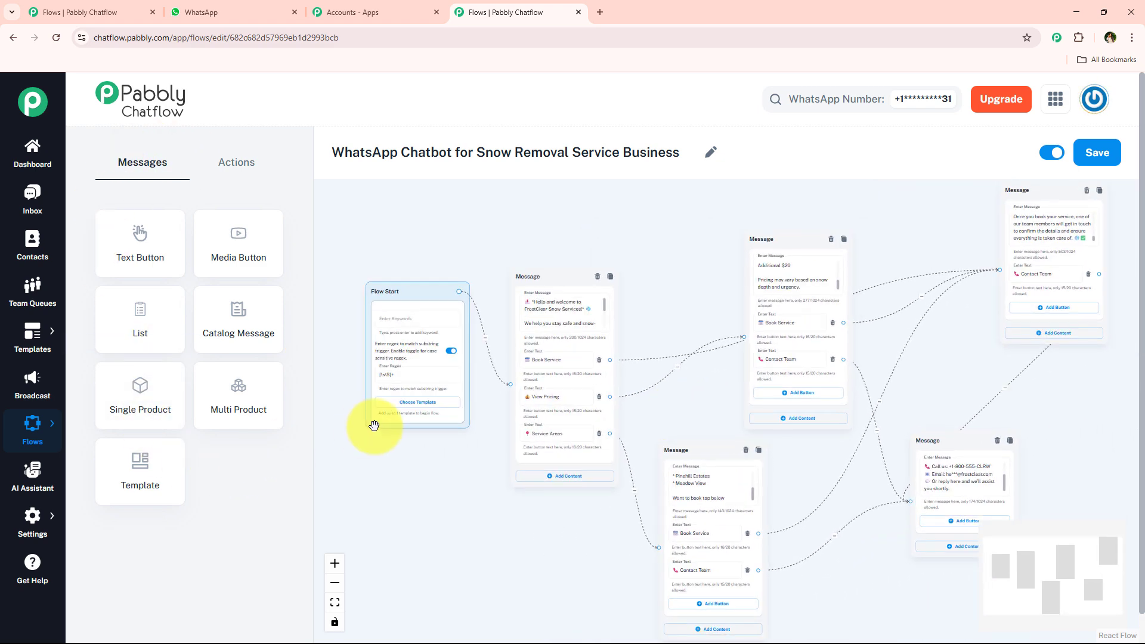
scroll(435, 455, up, 3)
drag(446, 484, 481, 540)
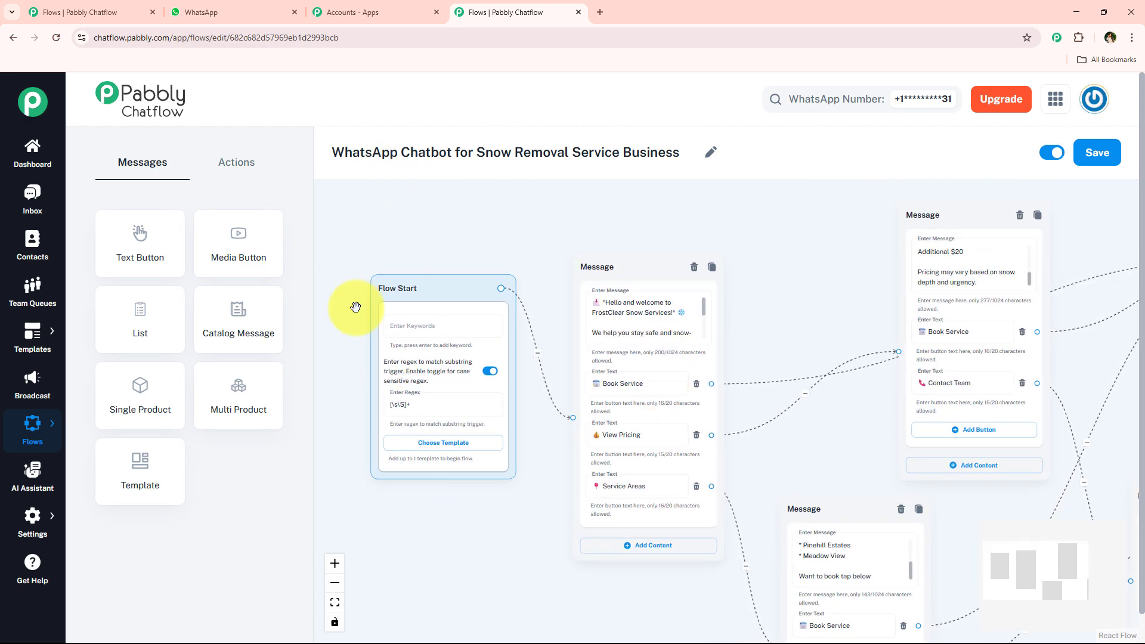
Save the snow removal chatbot flow and dismiss the notification
click(1113, 160)
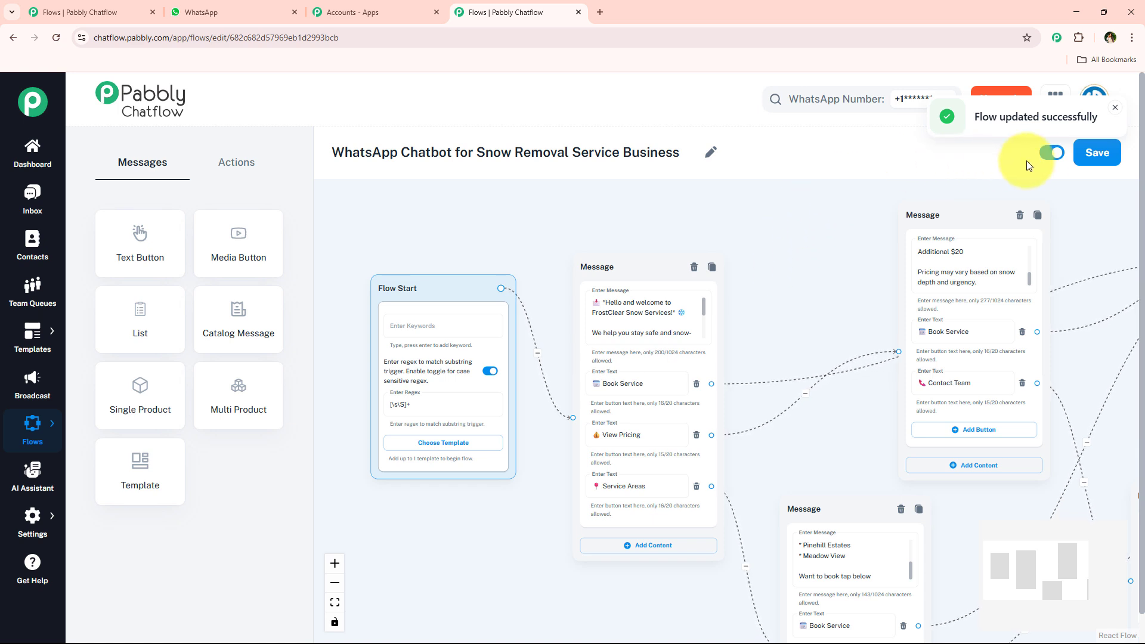
click(1114, 111)
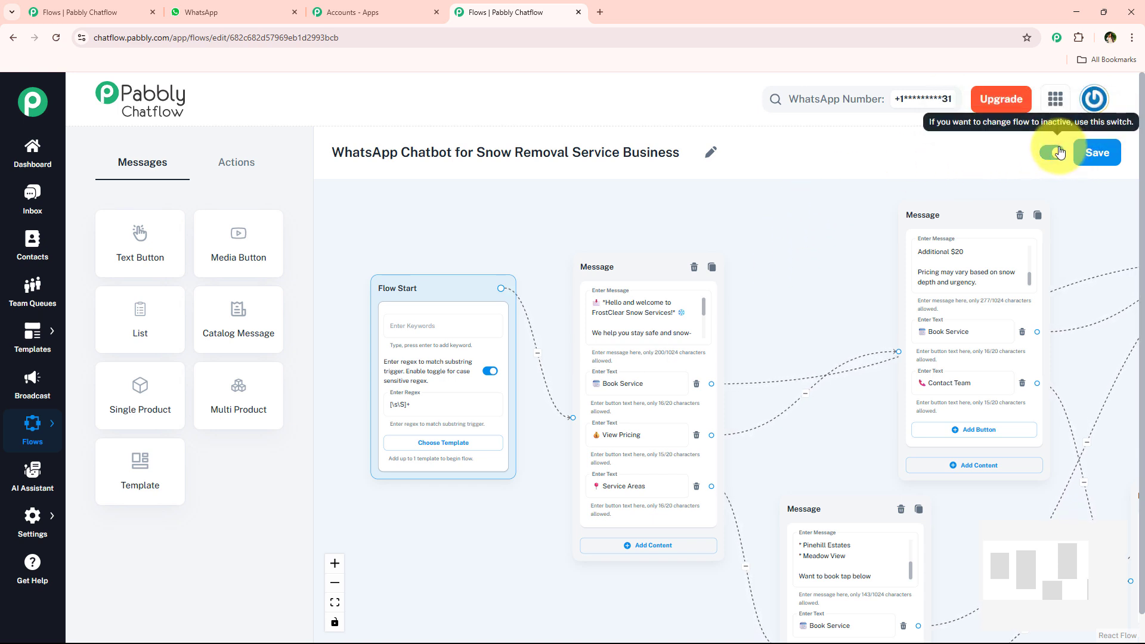
Switch to WhatsApp and clear the Pabbly ChatFlow conversation
click(248, 9)
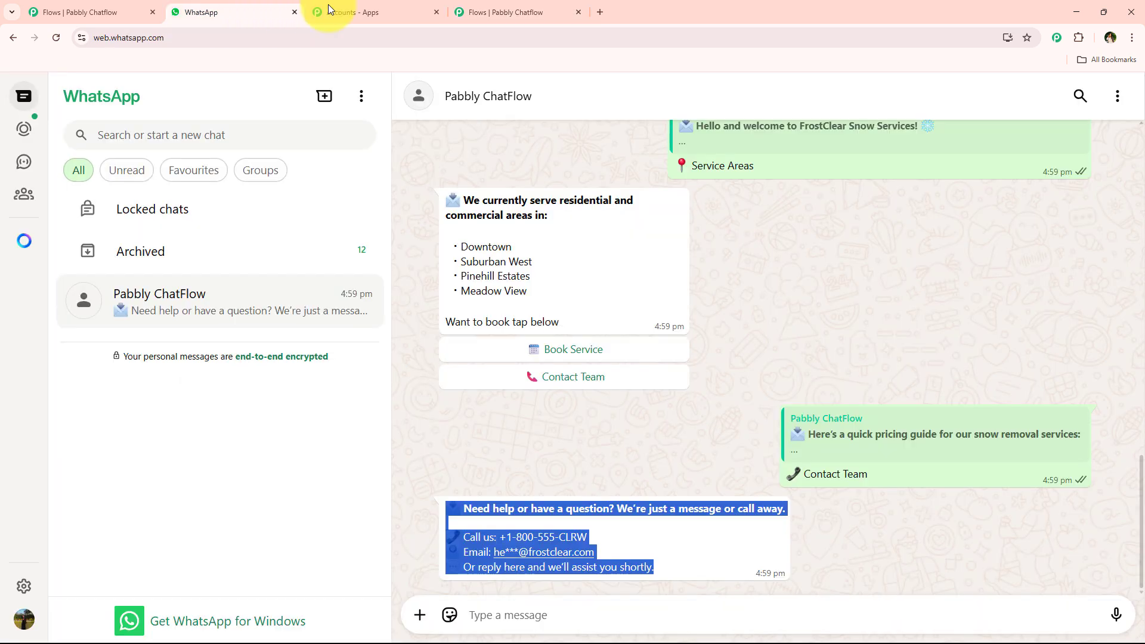
click(902, 331)
click(1113, 112)
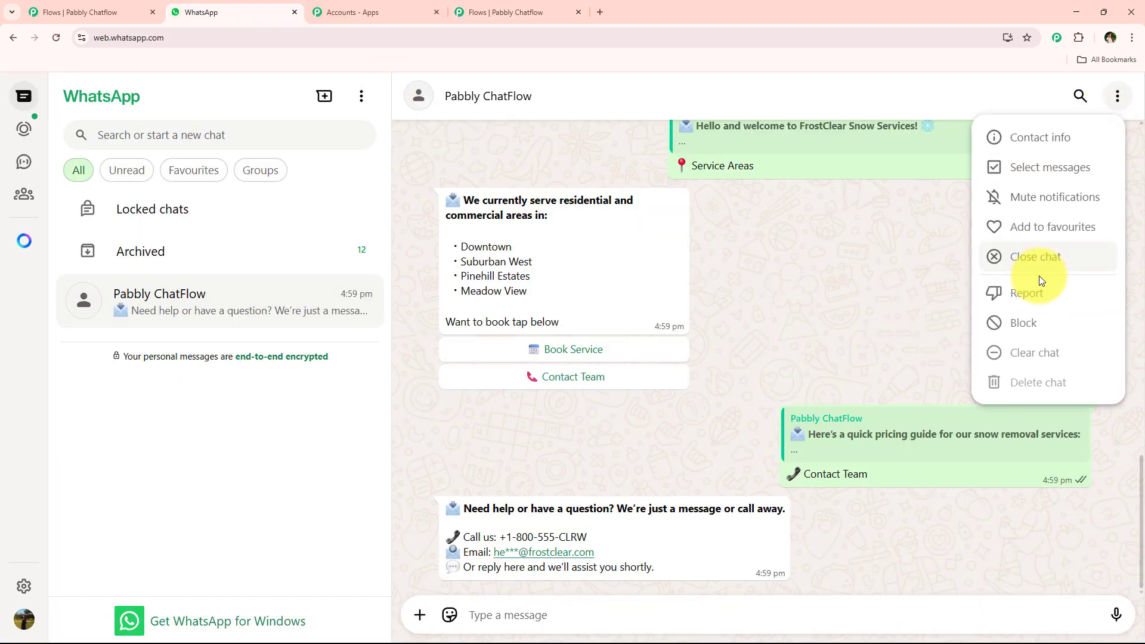
click(1033, 350)
click(718, 412)
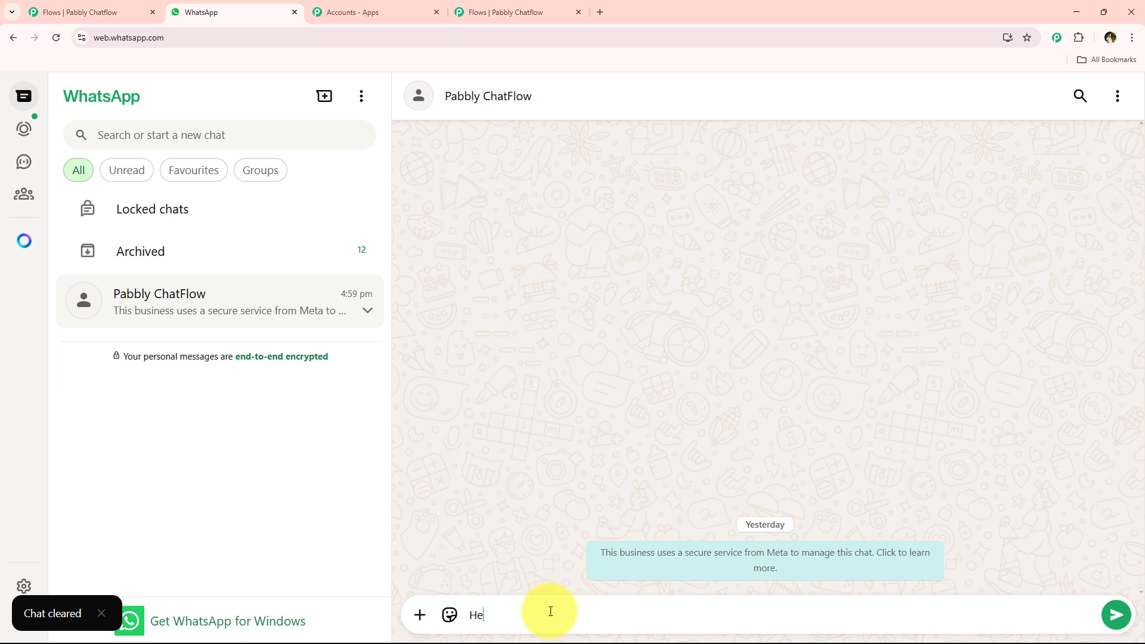
Test the chatbot by sending "Hello", choosing View Pricing, Book Service and Contact Team, and reviewing the replies
text(o)
key(Return)
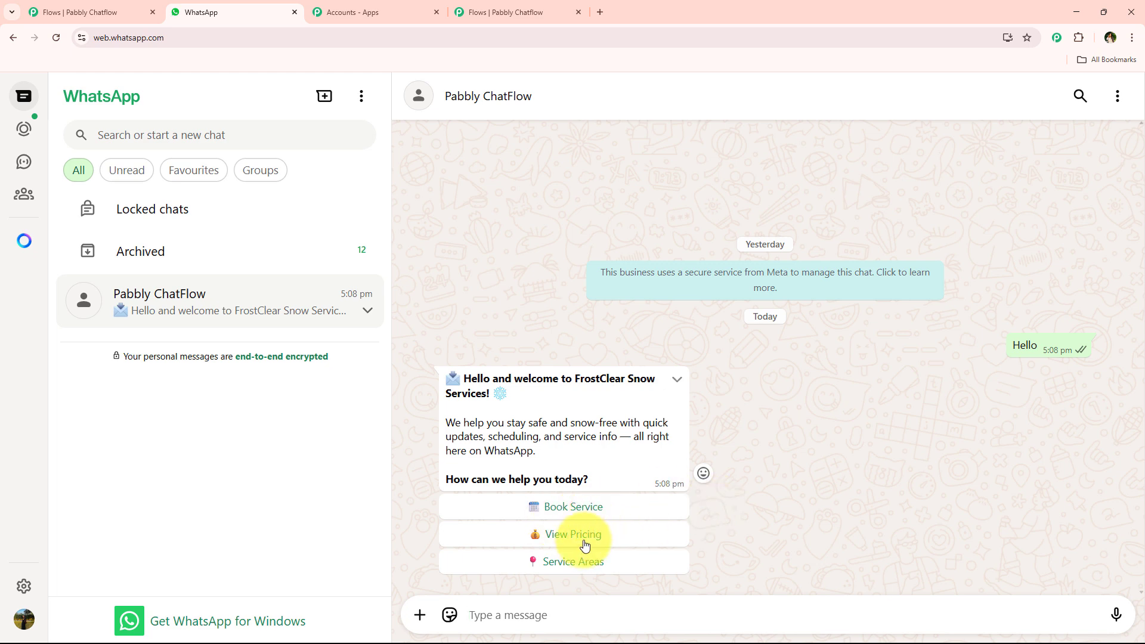
click(583, 534)
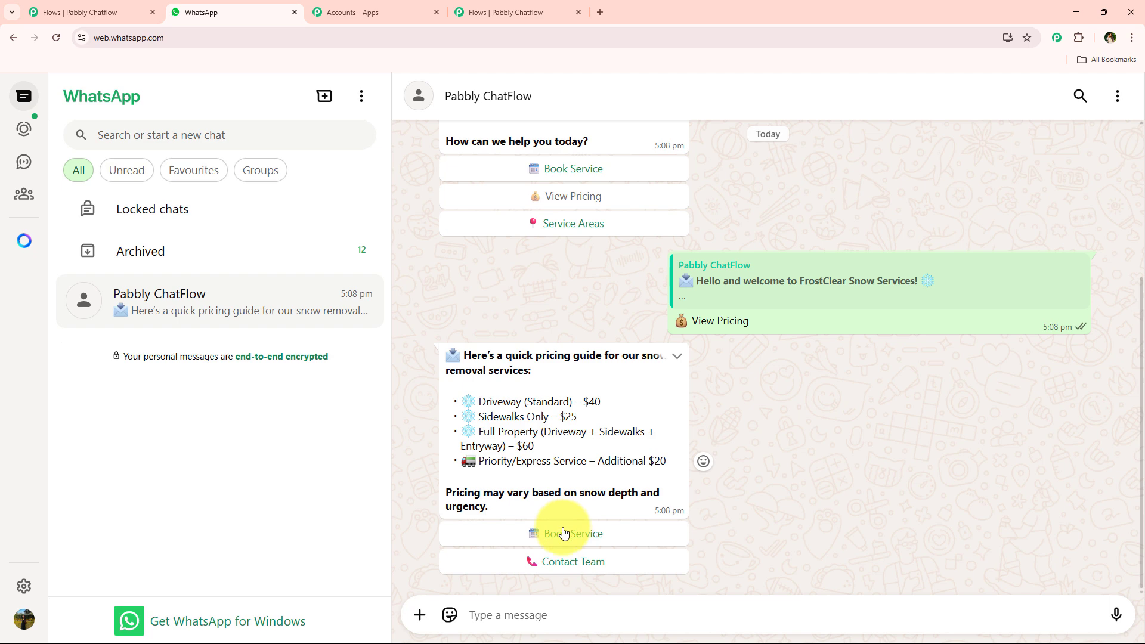
click(564, 533)
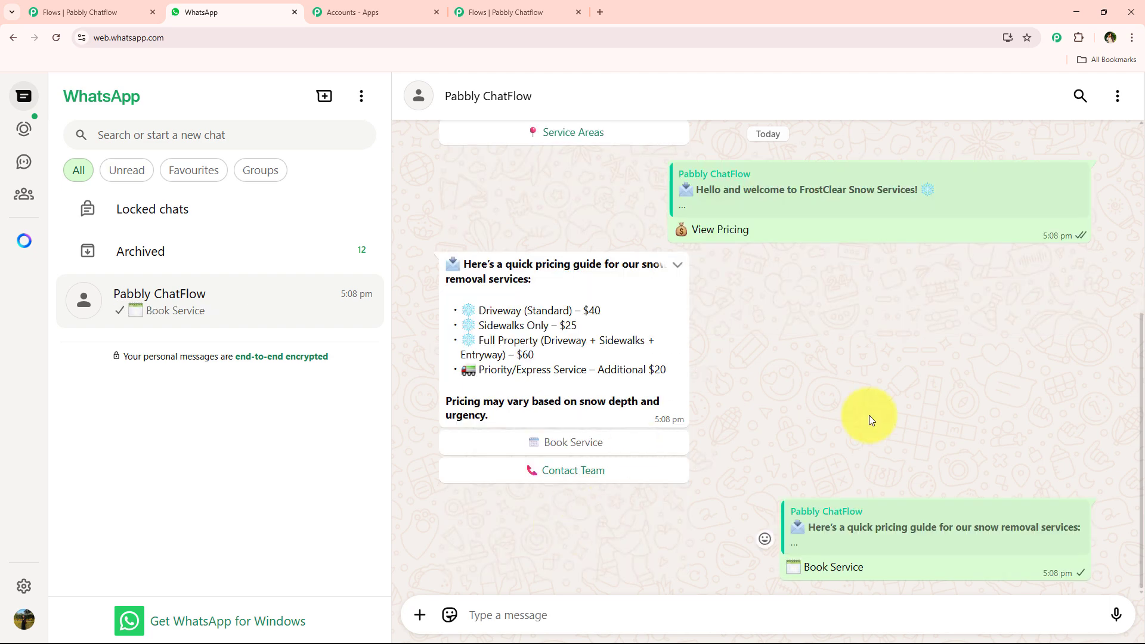
click(594, 472)
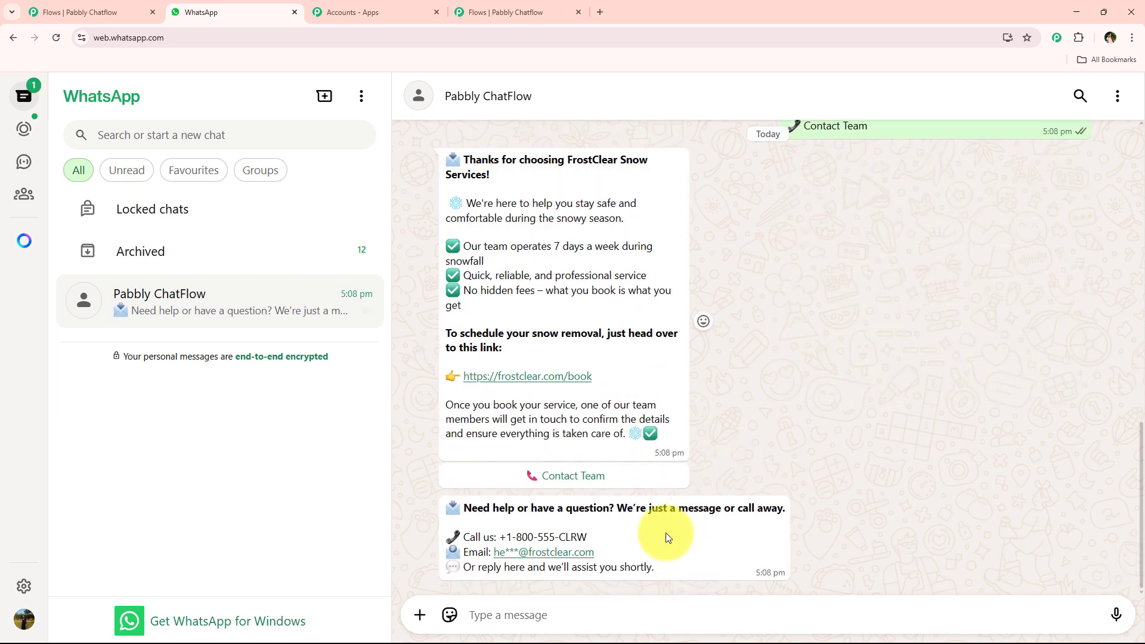
scroll(792, 471, up, 15)
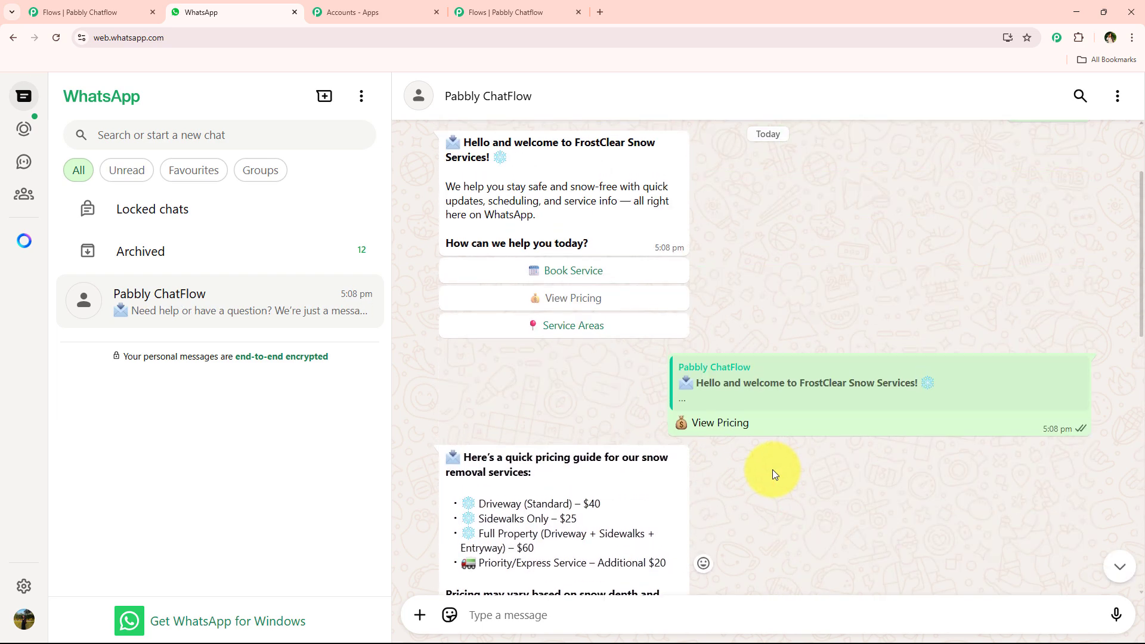
Return to the Pabbly Chatflow flow editor and examine the completed flow's start block, messages and button links
click(508, 18)
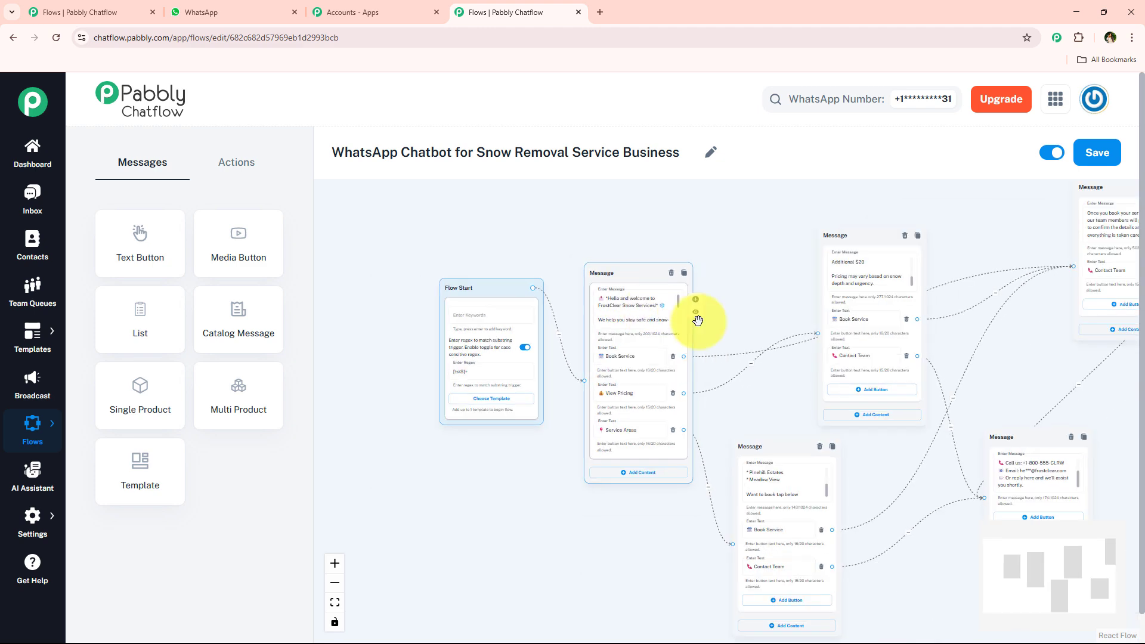
scroll(621, 341, up, 3)
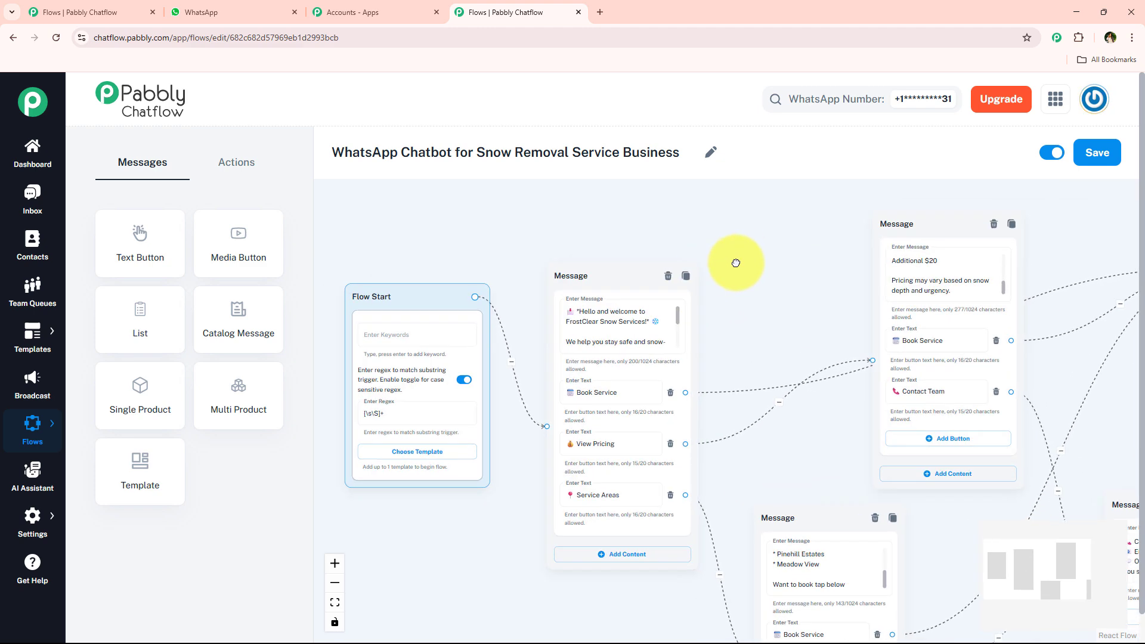
scroll(561, 370, up, 2)
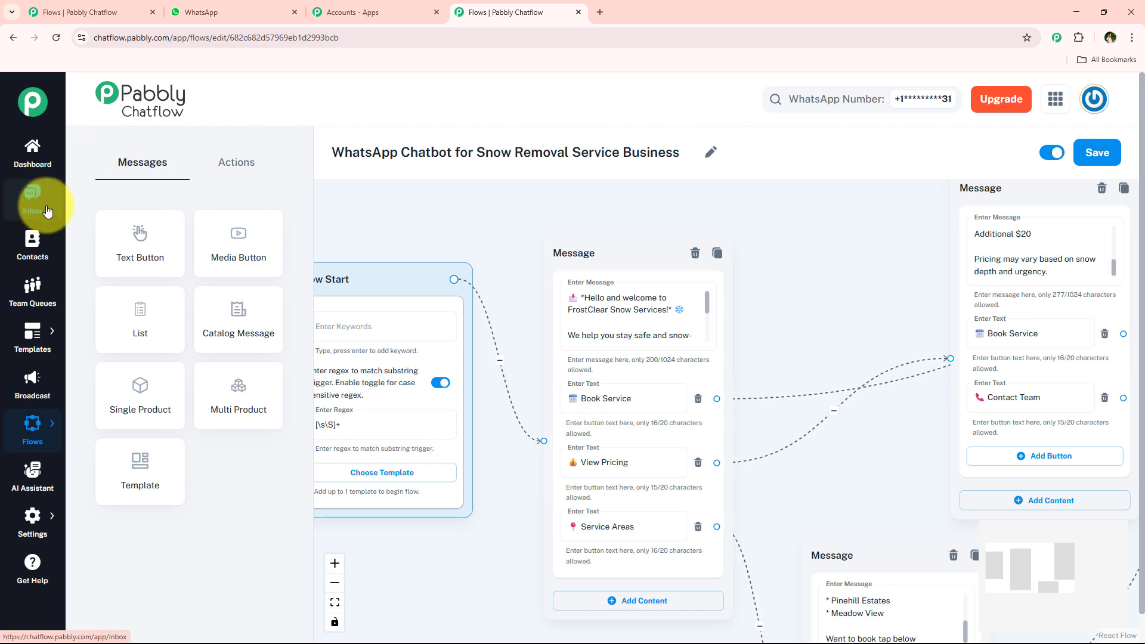
scroll(485, 310, down, 2)
scroll(479, 270, up, 2)
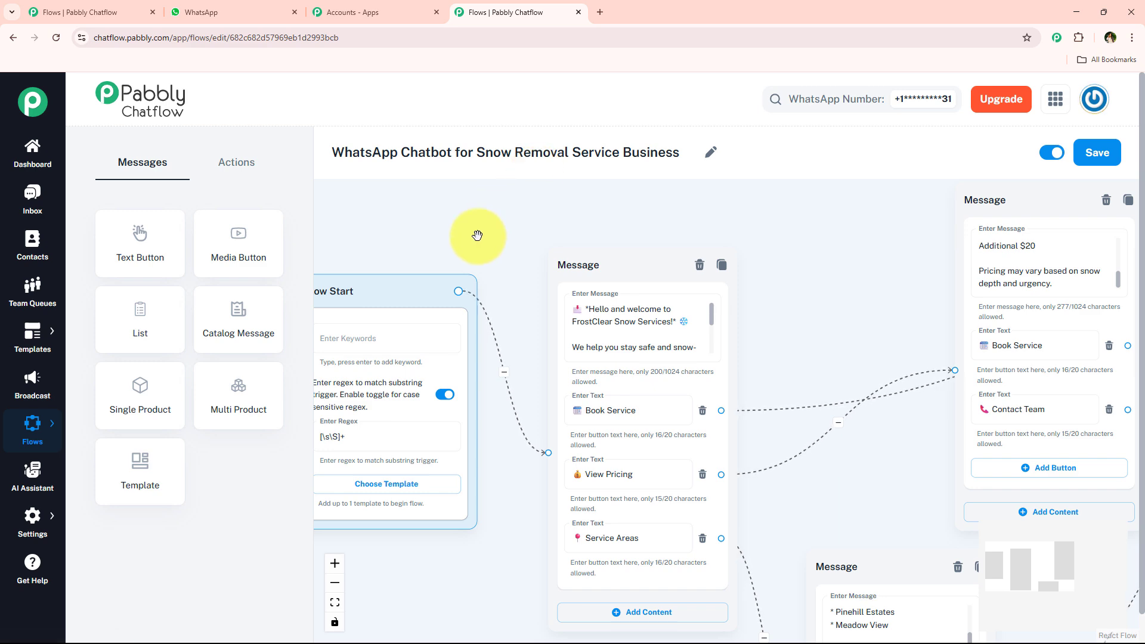
scroll(516, 237, down, 5)
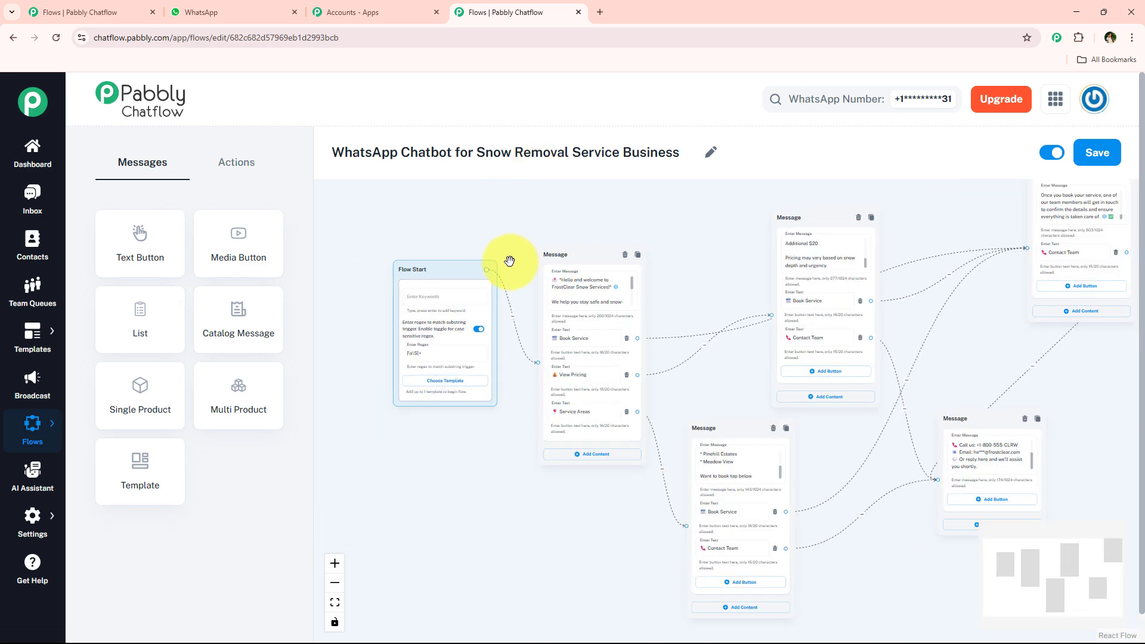
scroll(501, 233, up, 4)
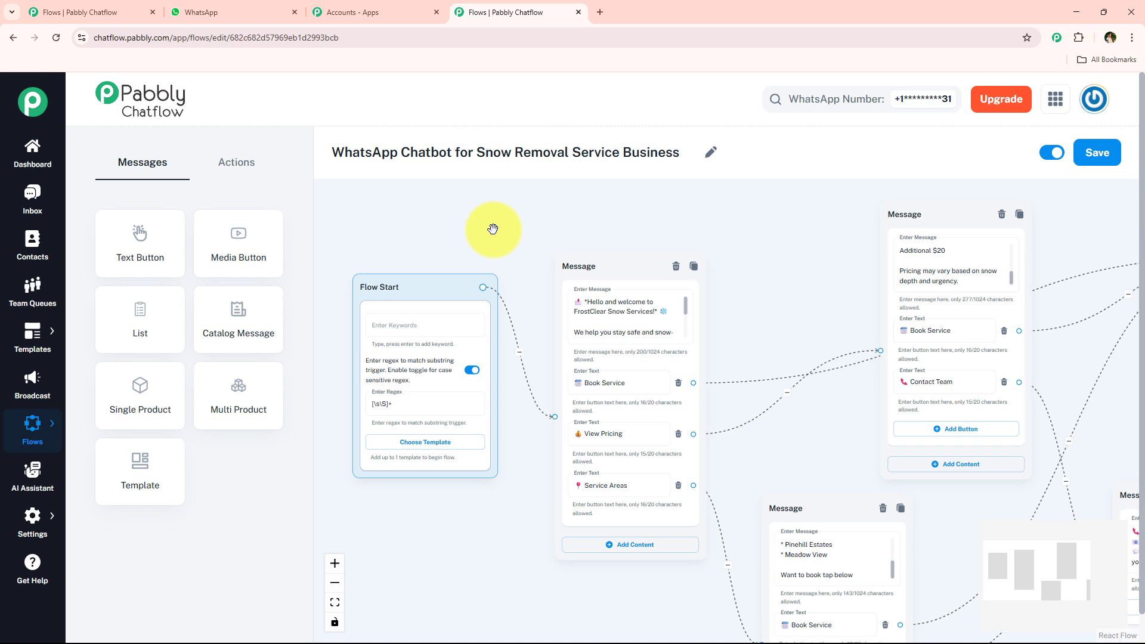